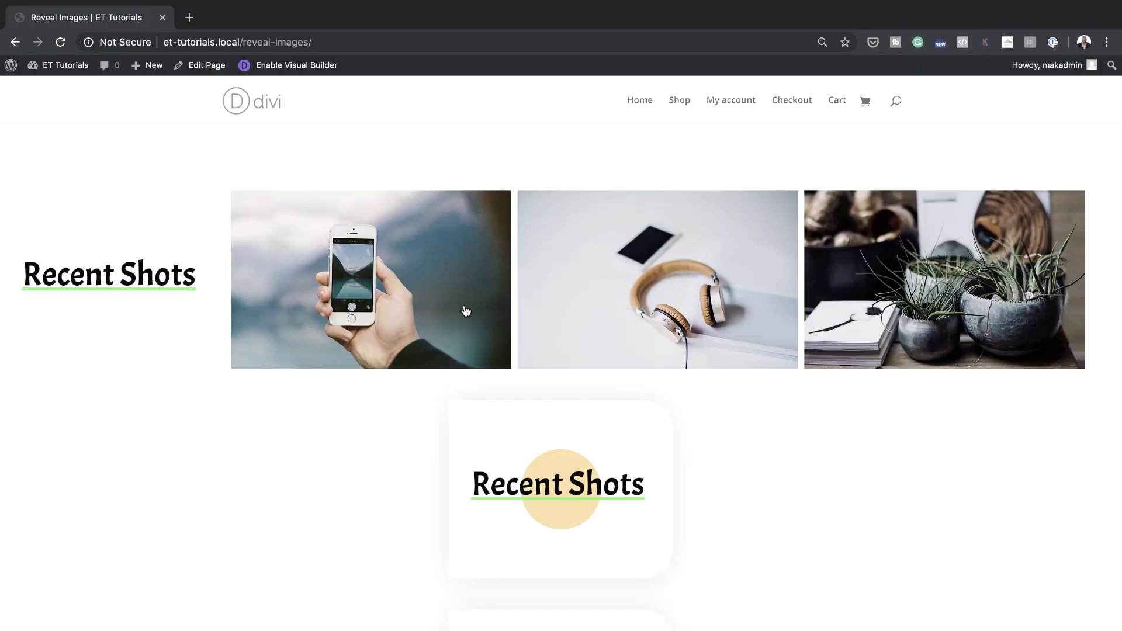
Step: Examine the finished Reveal Images page and how its three circle rows react to the pointer
scroll(218, 430, down, 7)
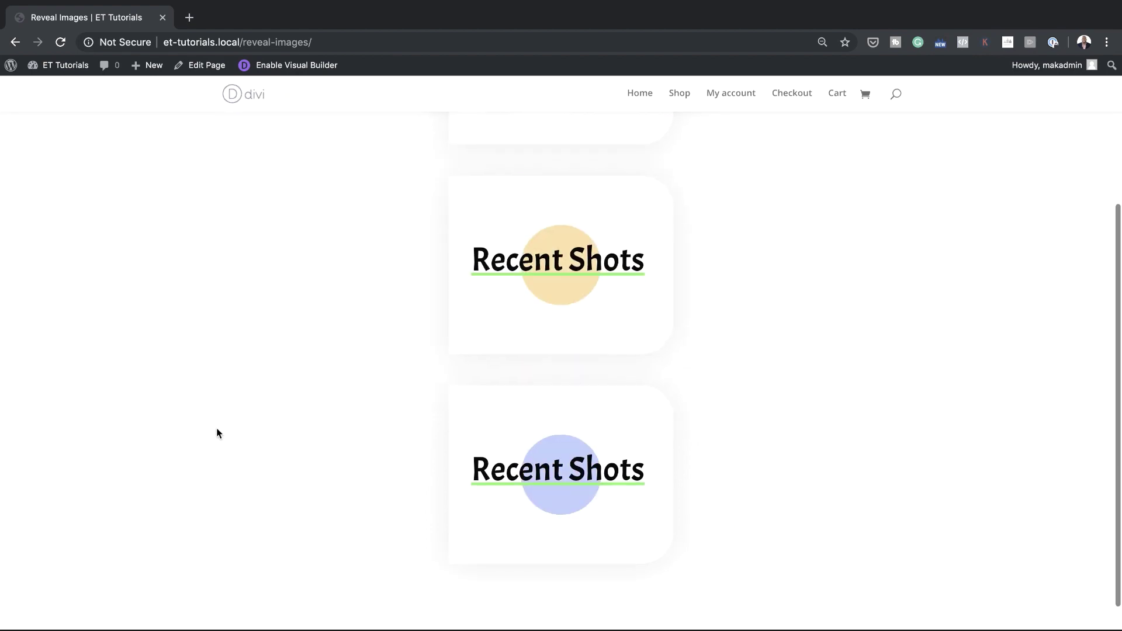
mouse_move(509, 266)
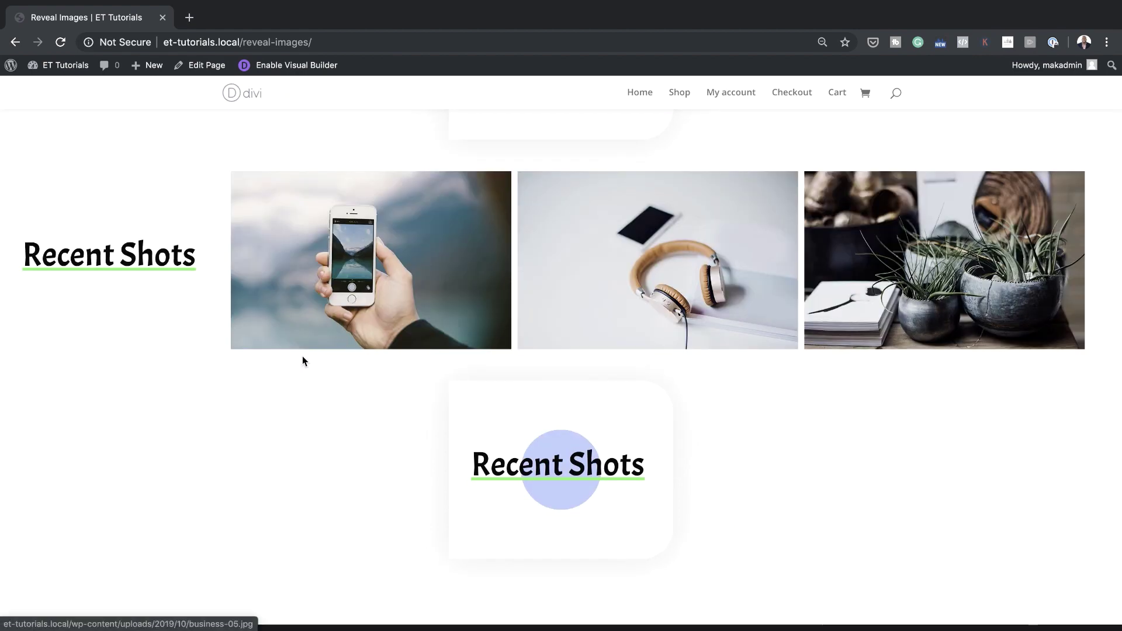
mouse_move(504, 448)
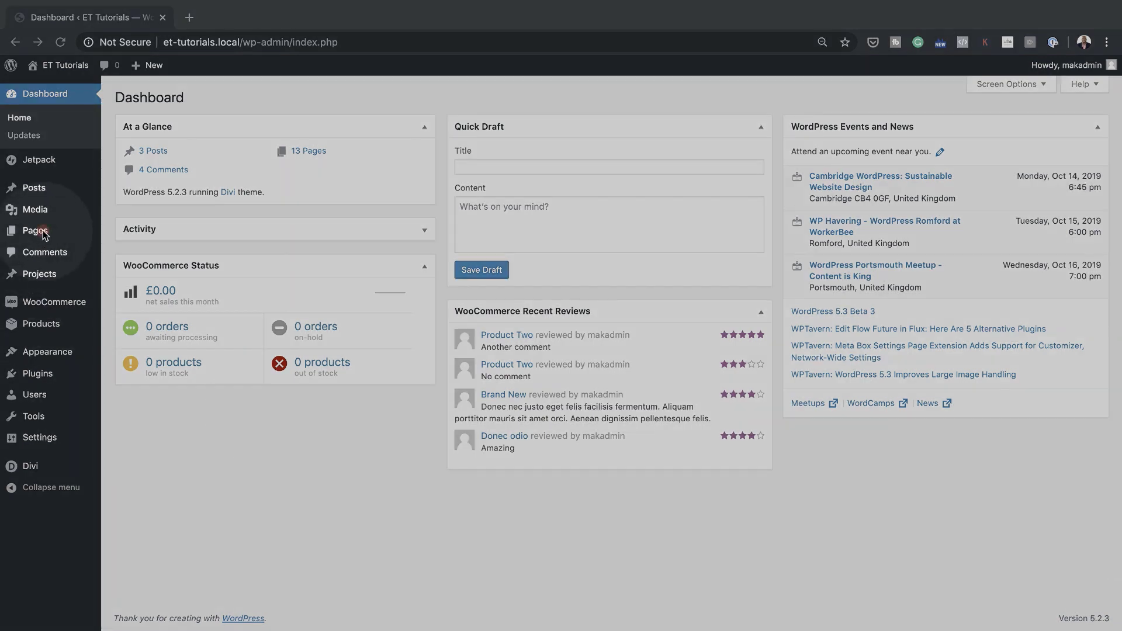
Step: Create a new page titled "Reveal Images" and launch the Divi Builder for it
click(124, 248)
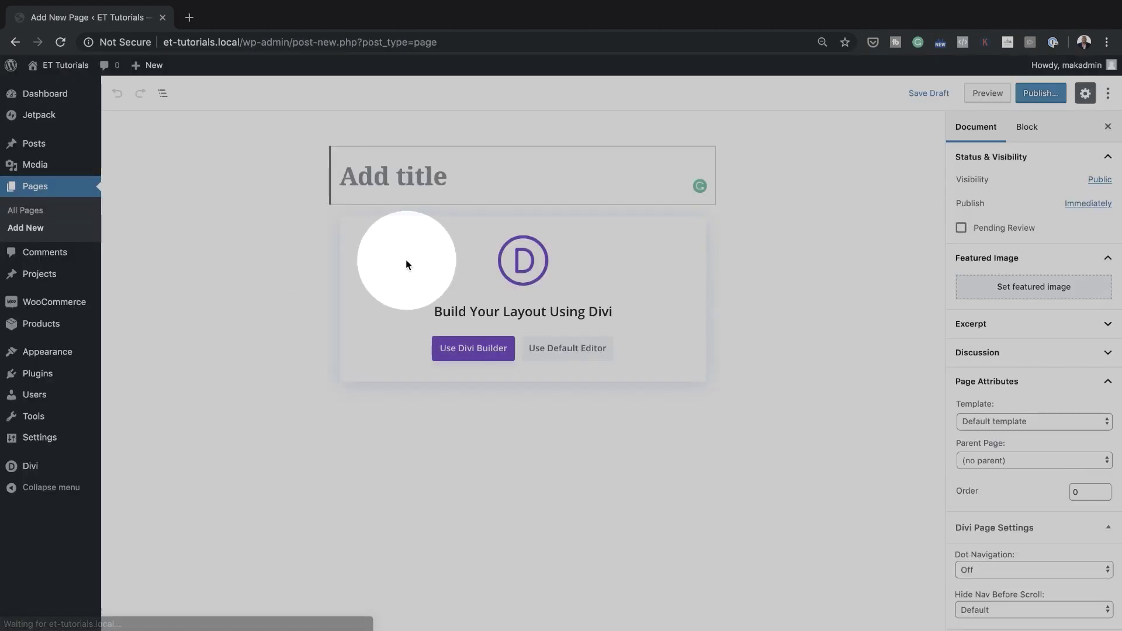
text(Reveal Images)
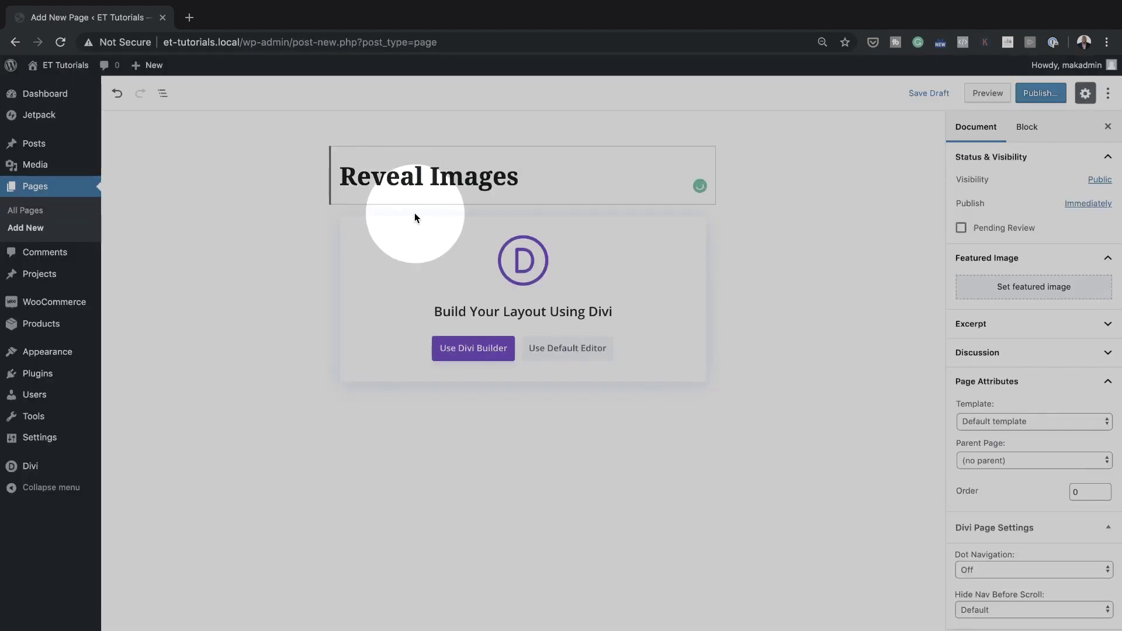
click(471, 352)
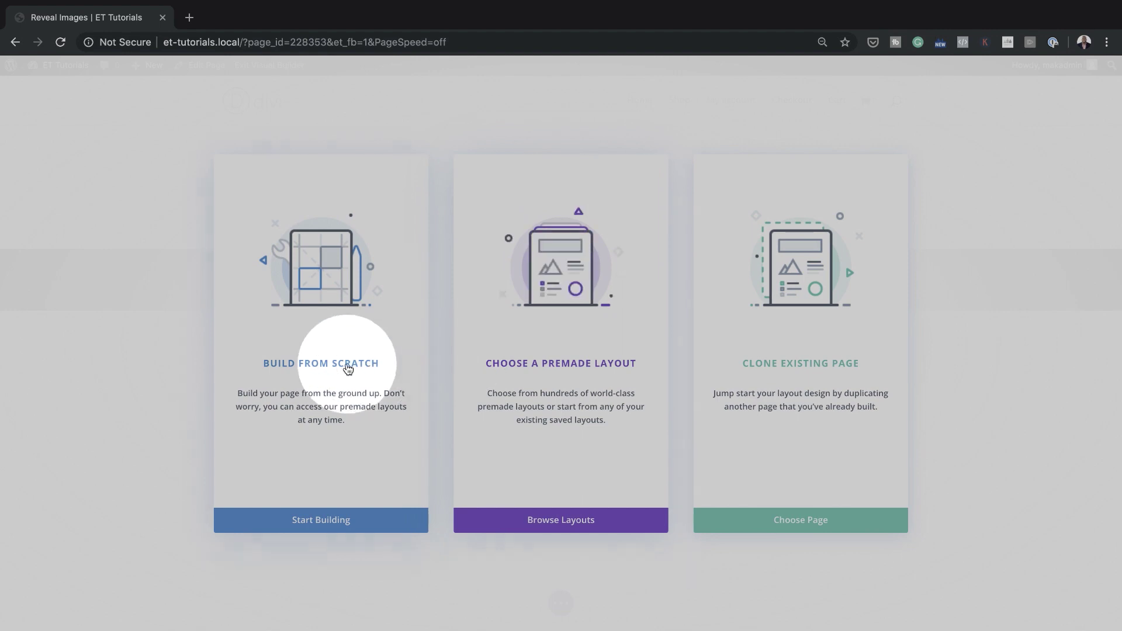
Step: Start the layout from scratch and insert a single-column row without adding a module
click(348, 368)
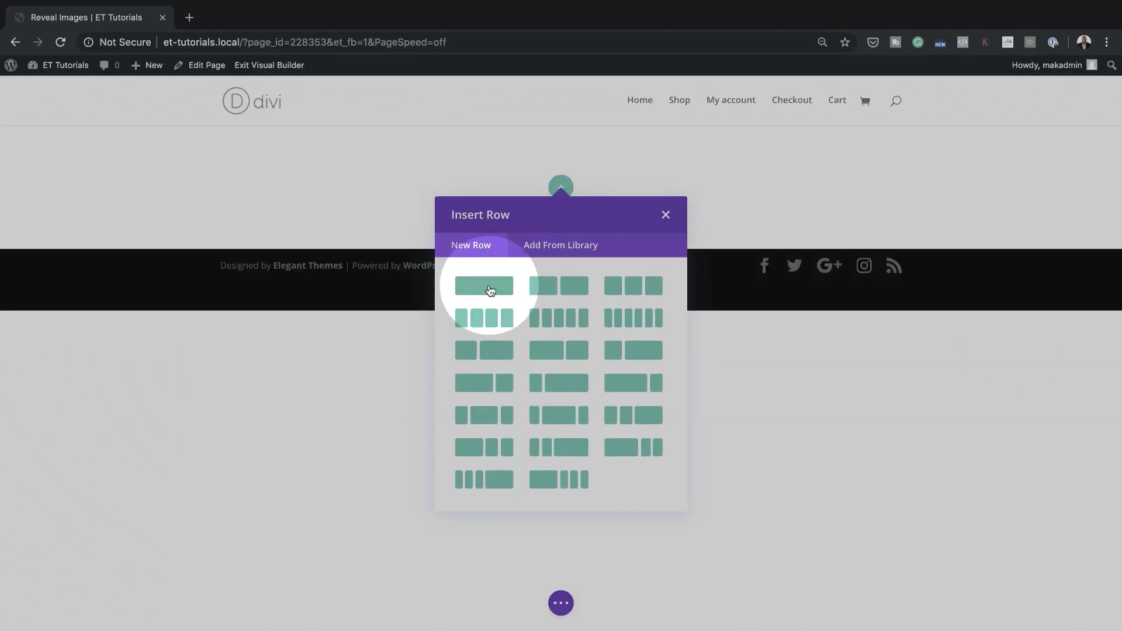
click(490, 290)
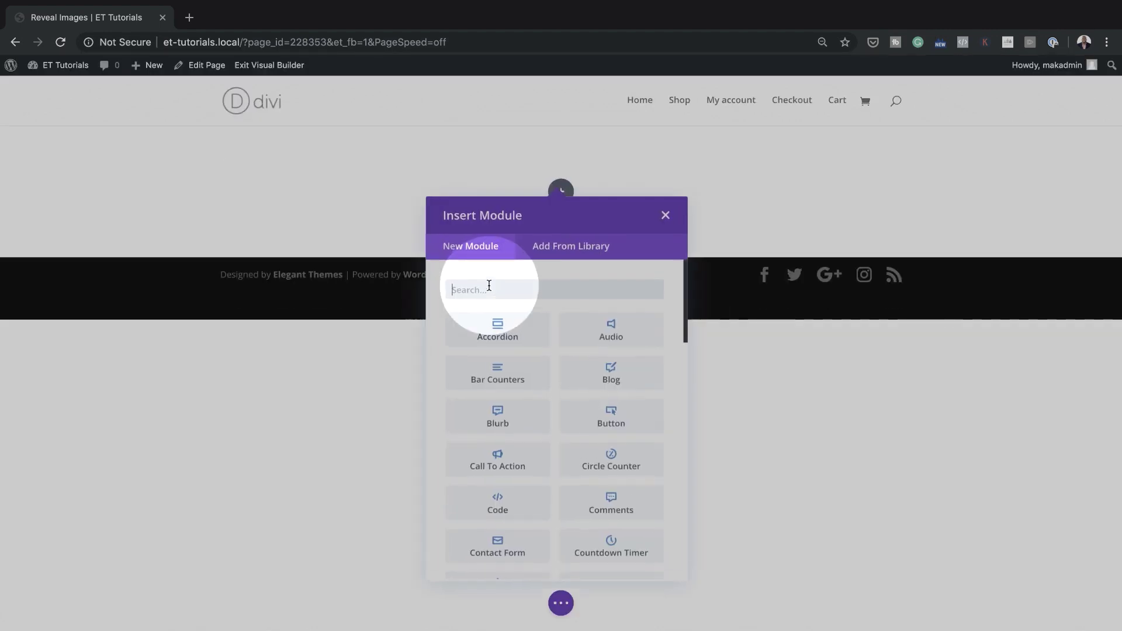
click(662, 216)
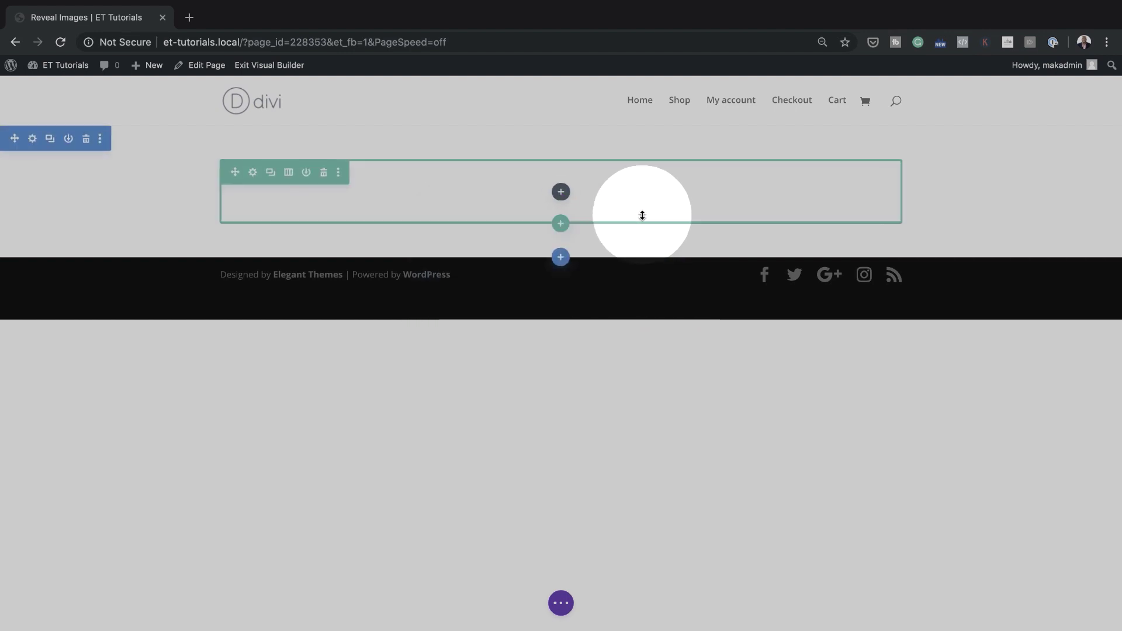
Step: Add a background gradient to the row, with #b1ffc4 as the first colour and #ffffff as the second
click(254, 173)
click(57, 358)
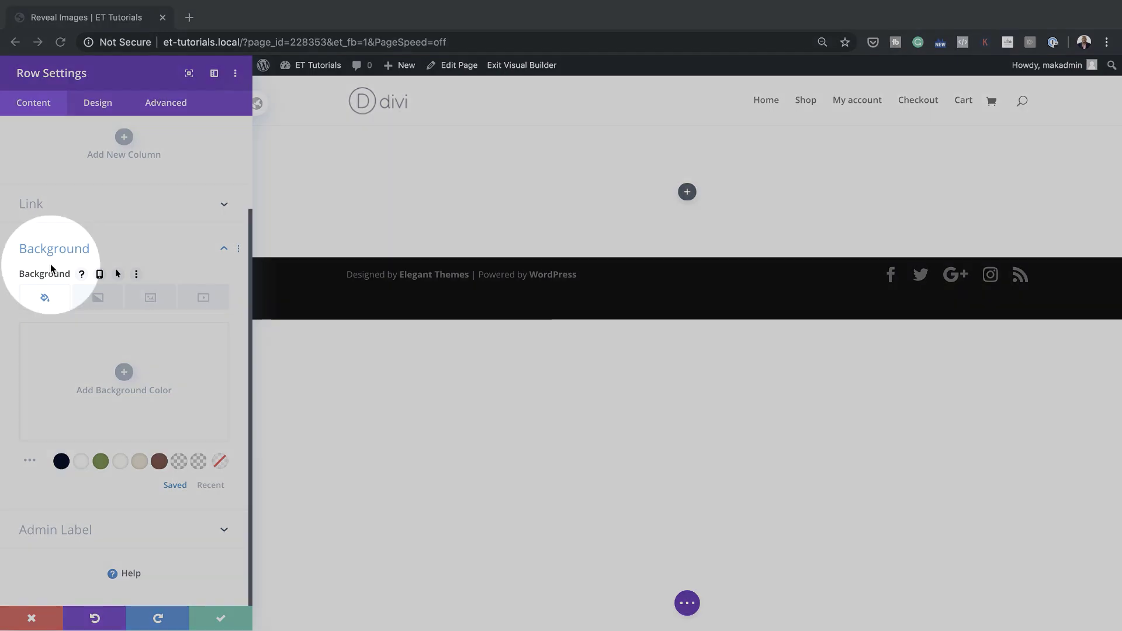
click(95, 300)
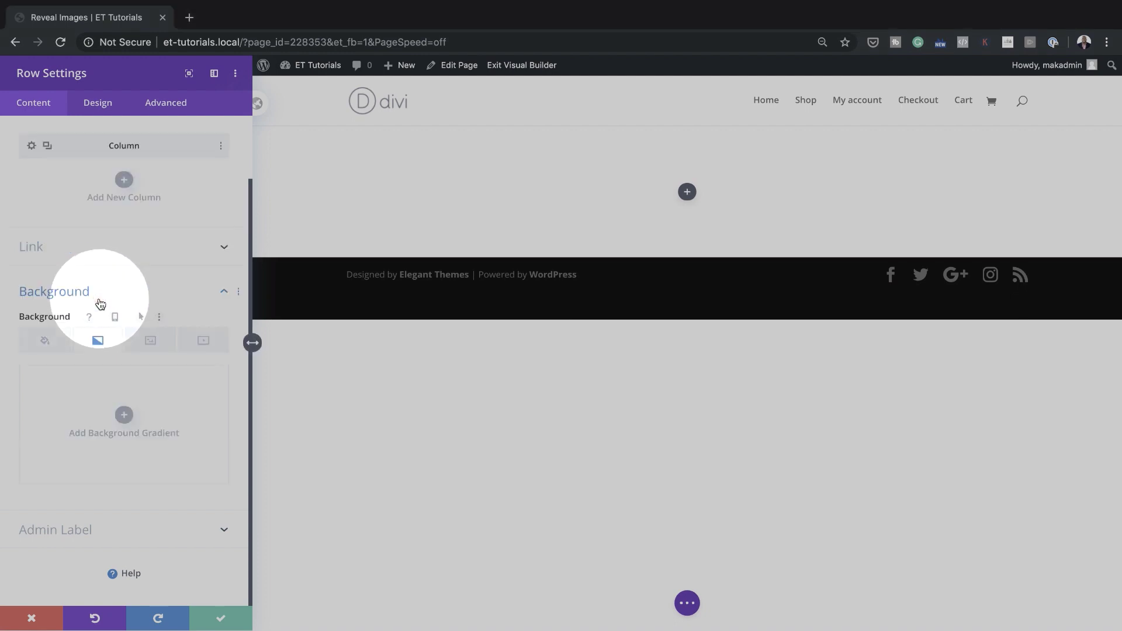
click(124, 415)
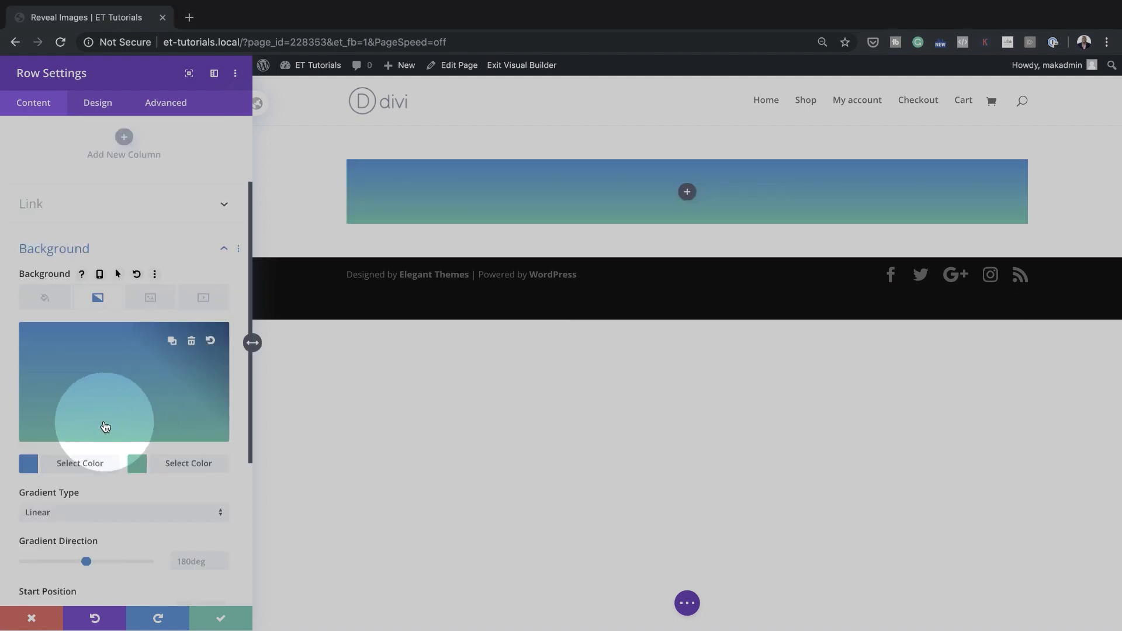
click(27, 460)
click(39, 336)
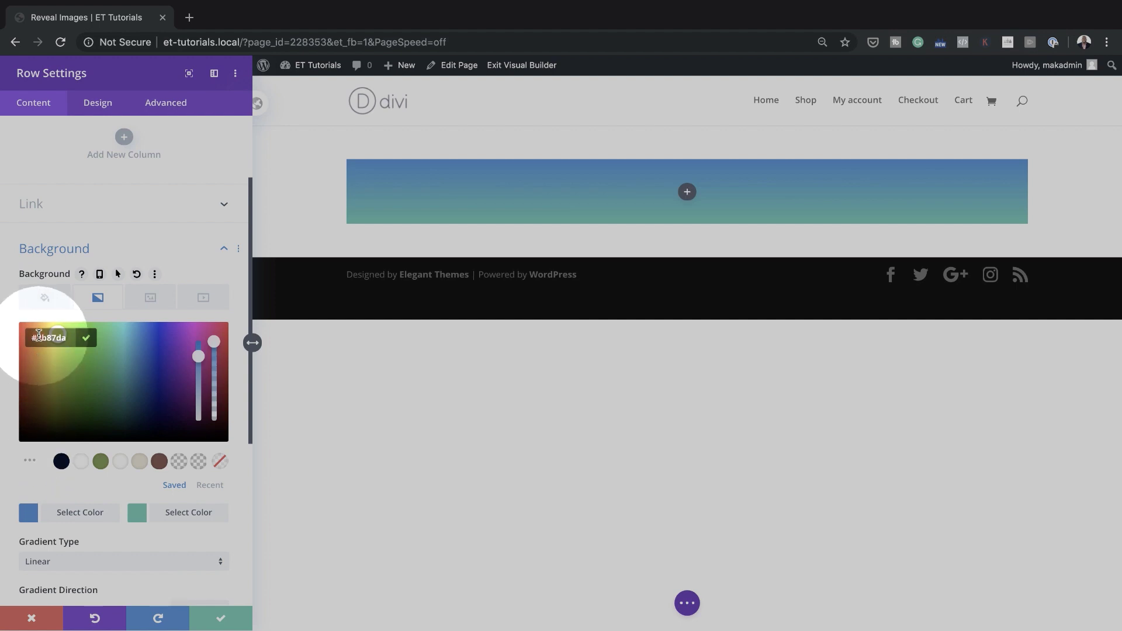
text(#29c4a9)
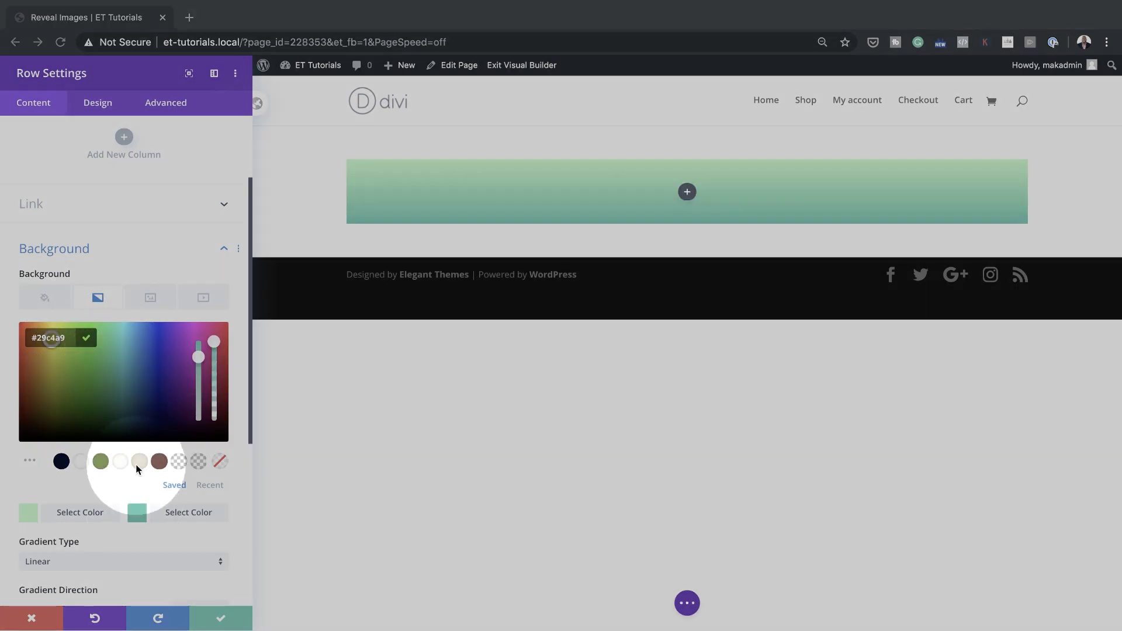
click(120, 461)
Step: Make the row's background gradient radial and set both its start and end positions to 28%
scroll(155, 468, down, 2)
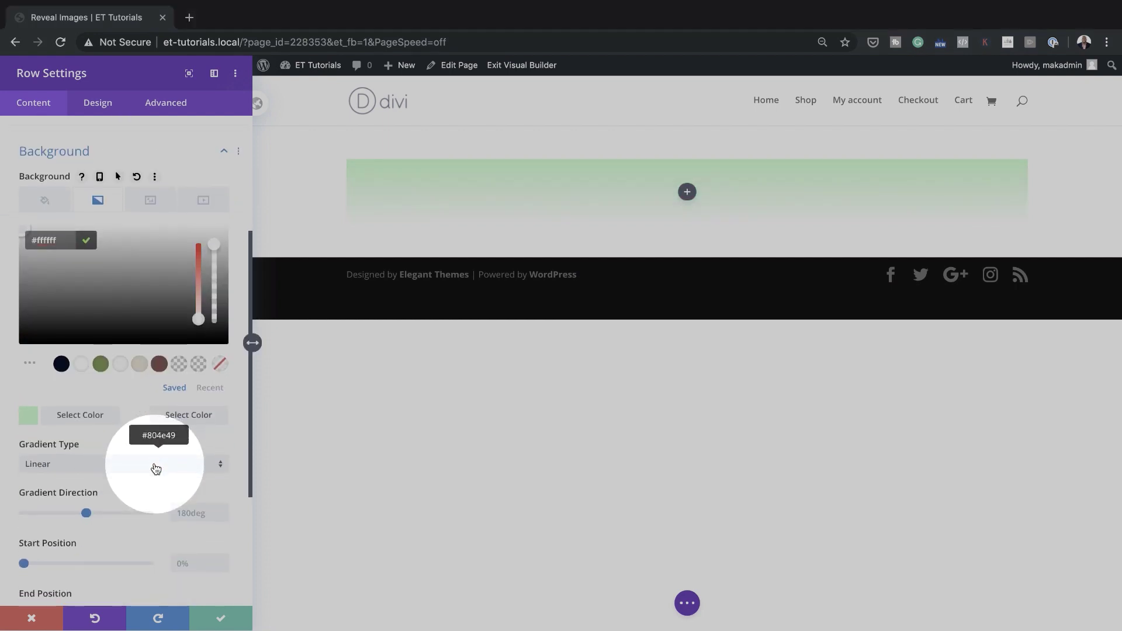
click(93, 457)
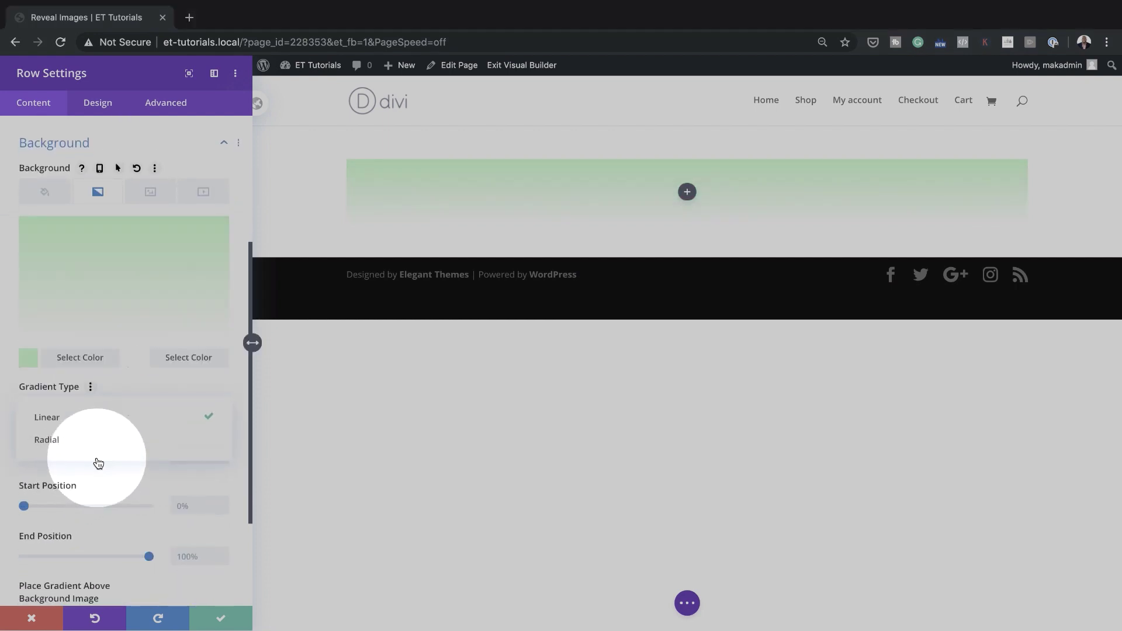
click(95, 440)
scroll(104, 464, down, 1)
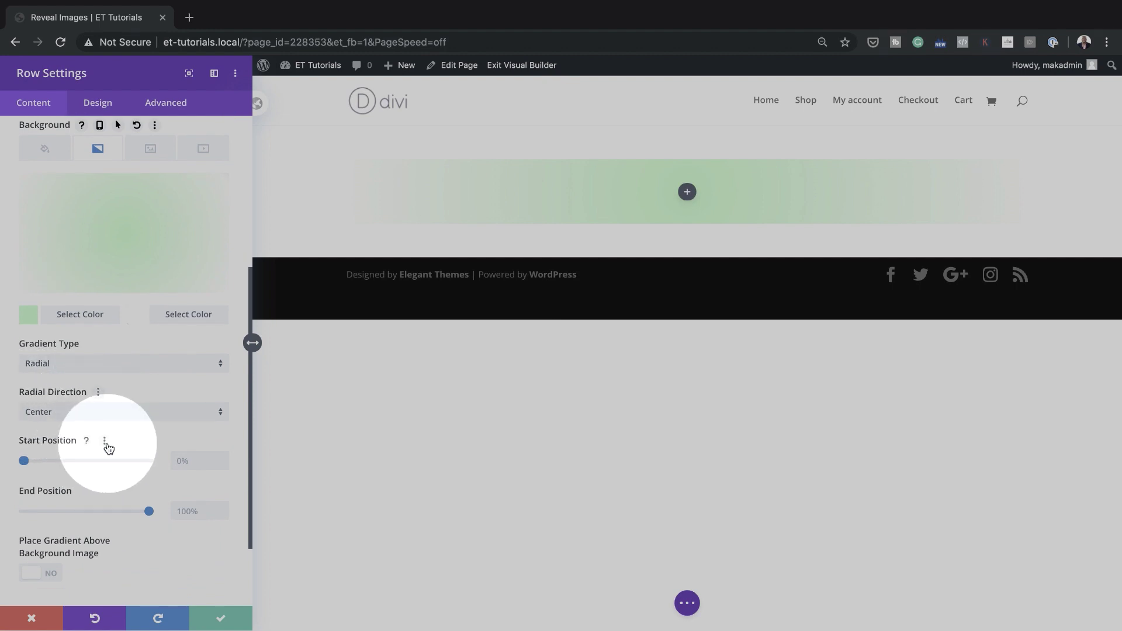
scroll(105, 446, down, 2)
click(186, 384)
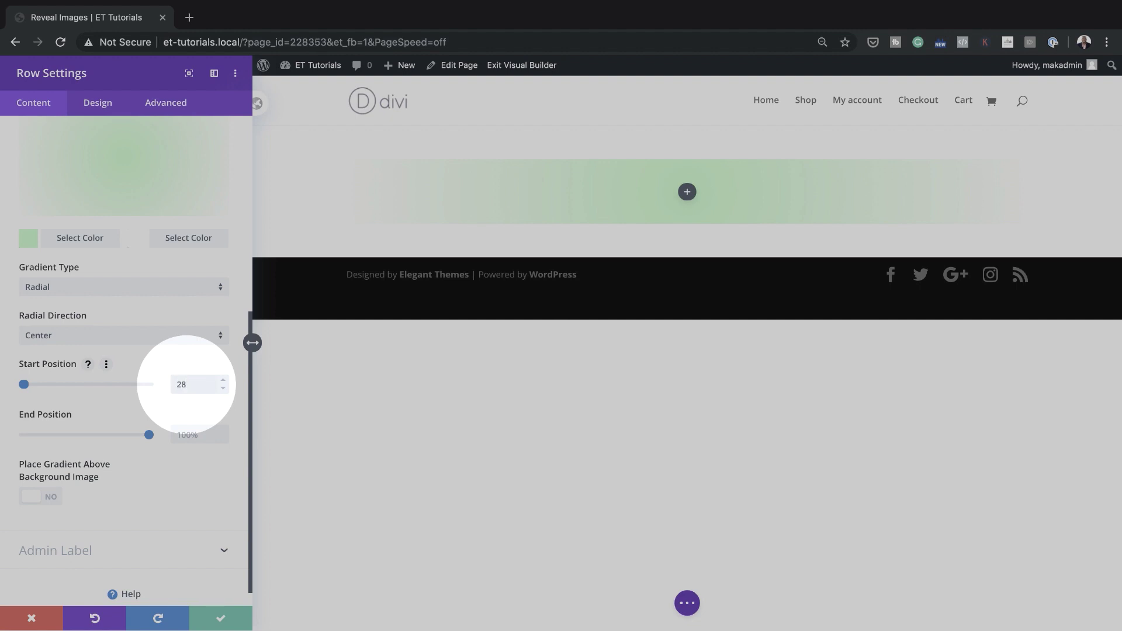
click(199, 435)
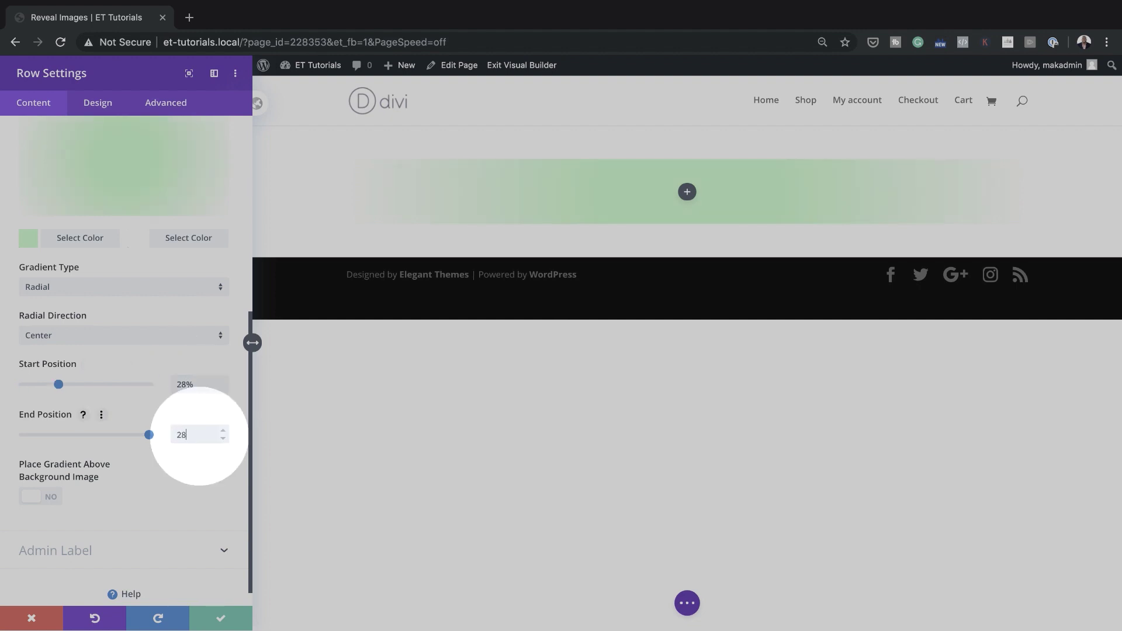
key(Return)
Step: Enable hover options for the row's background and use #b1ffc4 and #ffffff as the hover gradient colours
scroll(97, 377, up, 2)
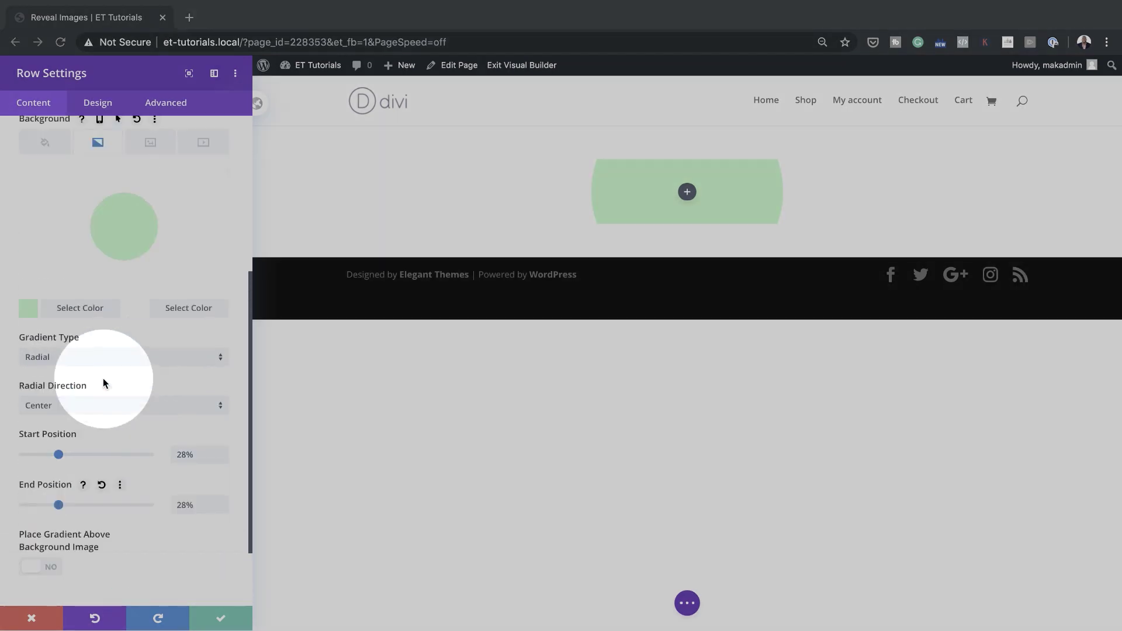
scroll(104, 380, up, 3)
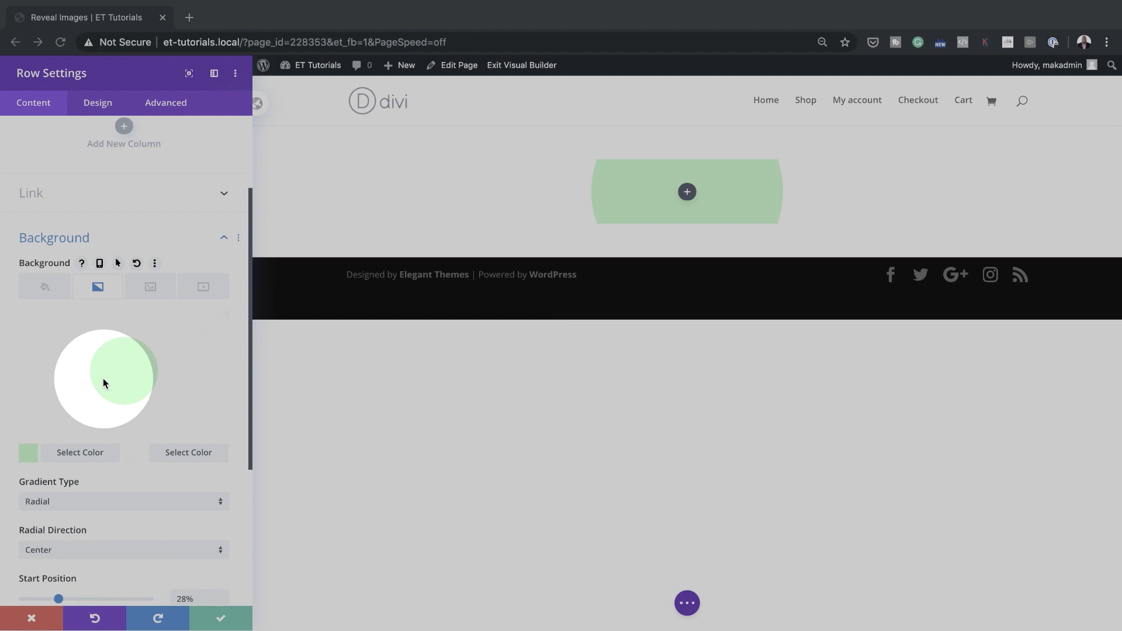
click(119, 264)
click(188, 289)
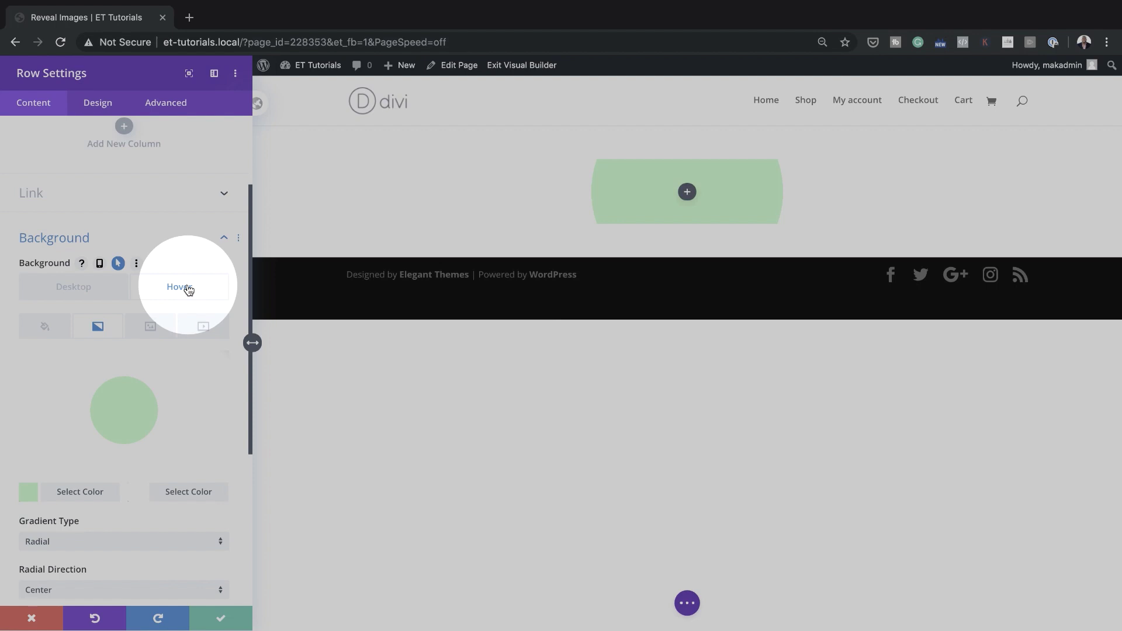
click(26, 494)
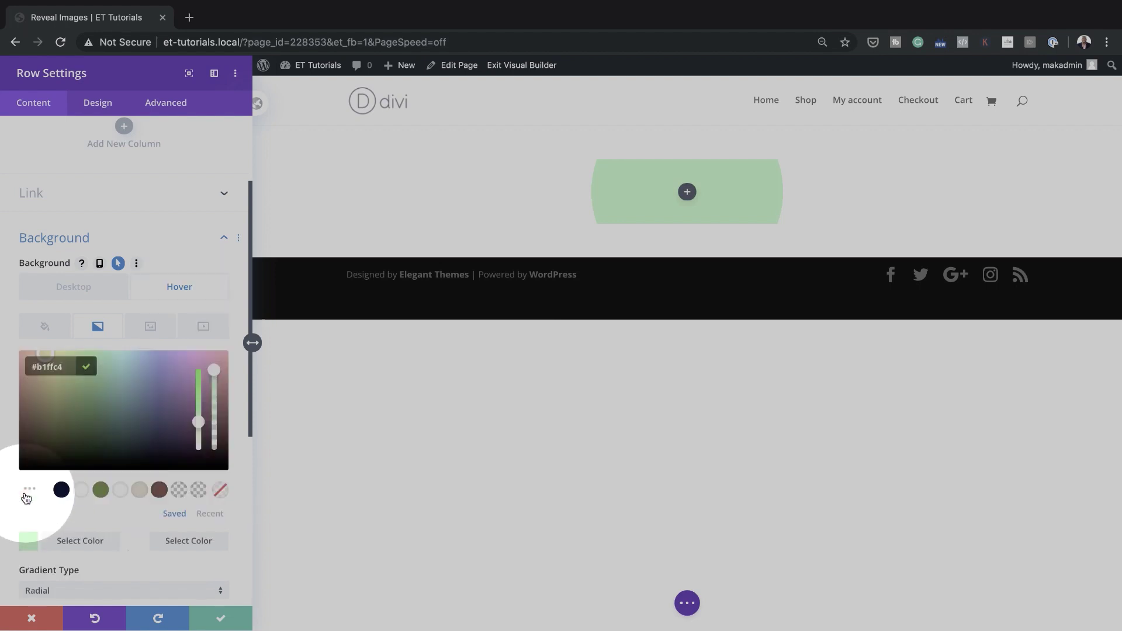
text(b)
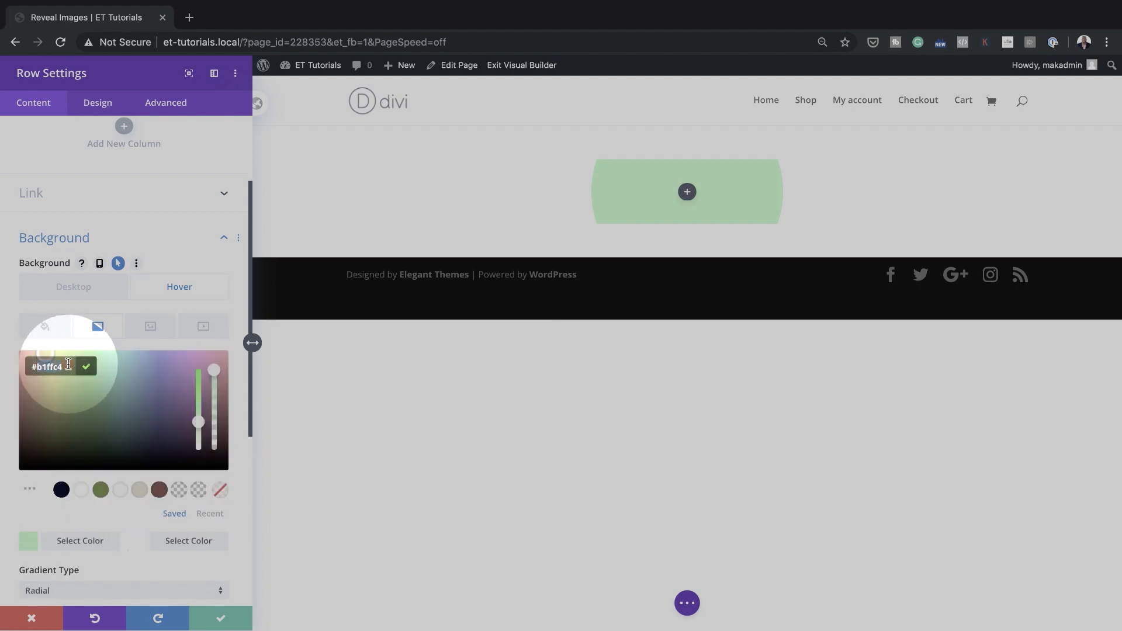
click(142, 546)
Step: Set both the start and end positions of the row's hover gradient to 5%
scroll(201, 553, down, 3)
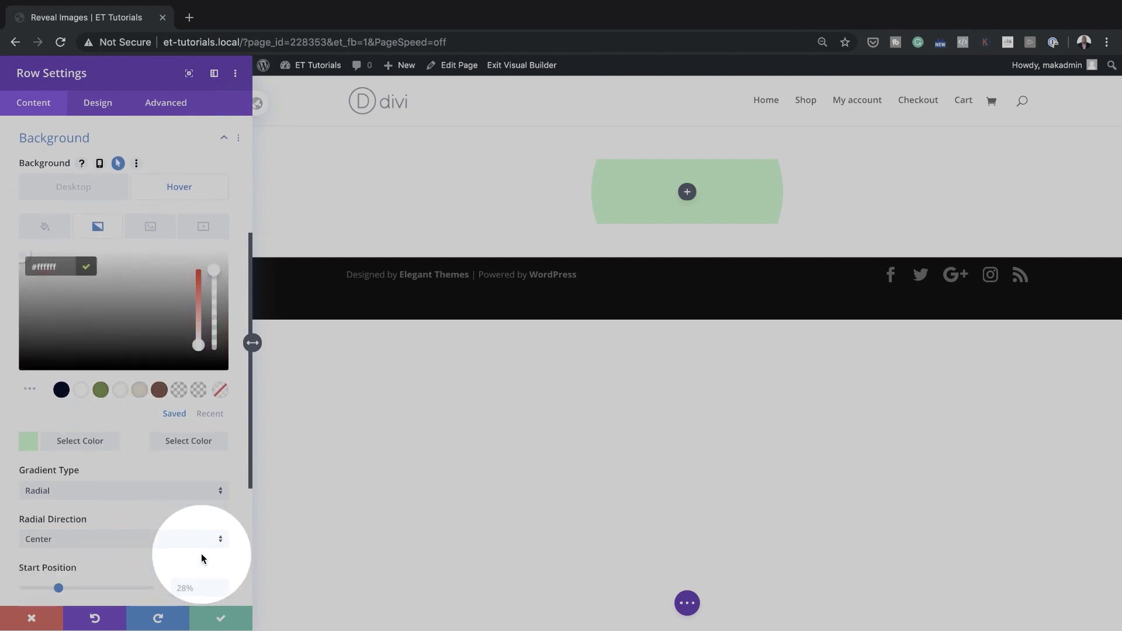
click(201, 553)
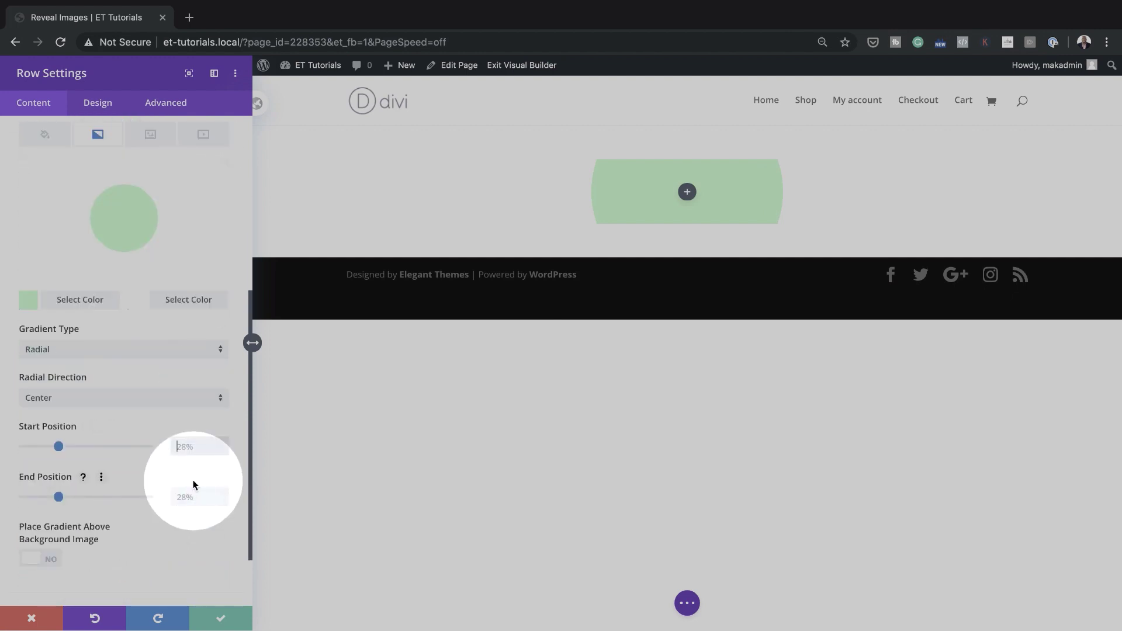
click(188, 448)
text(5)
click(187, 497)
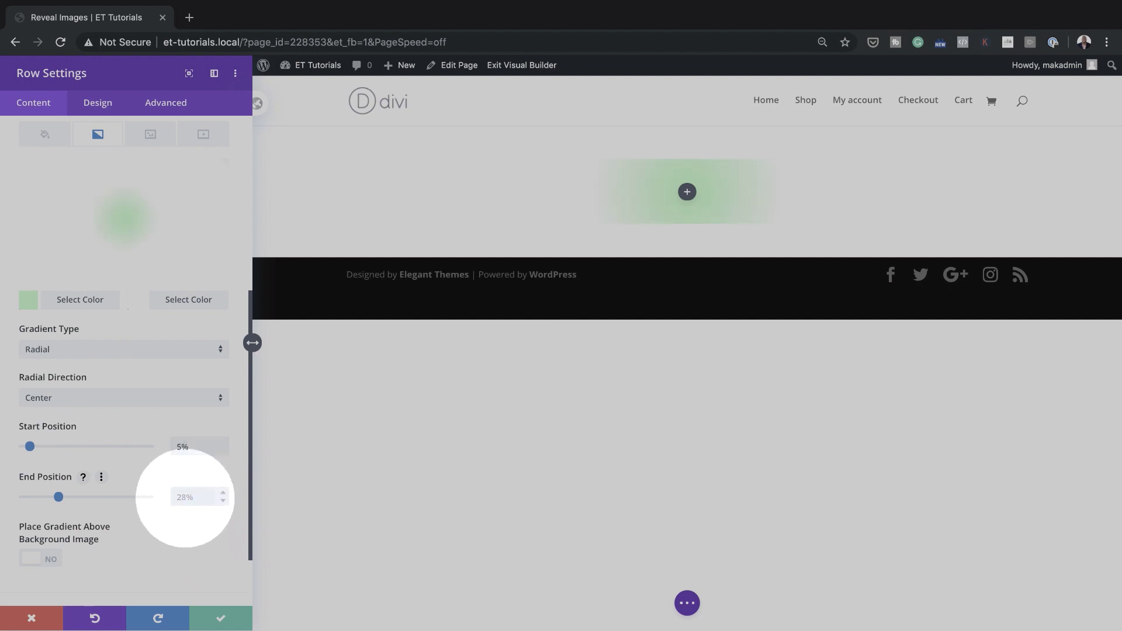
text(5)
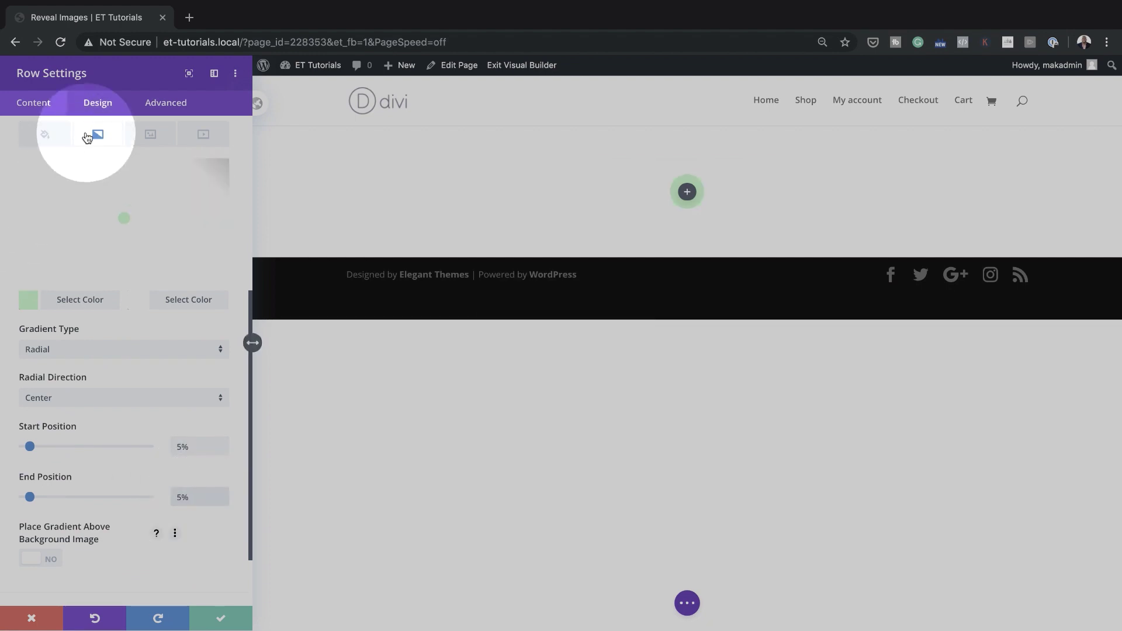
Step: Set the row's top and bottom padding to 0px and its top and bottom margins to 50px
click(107, 105)
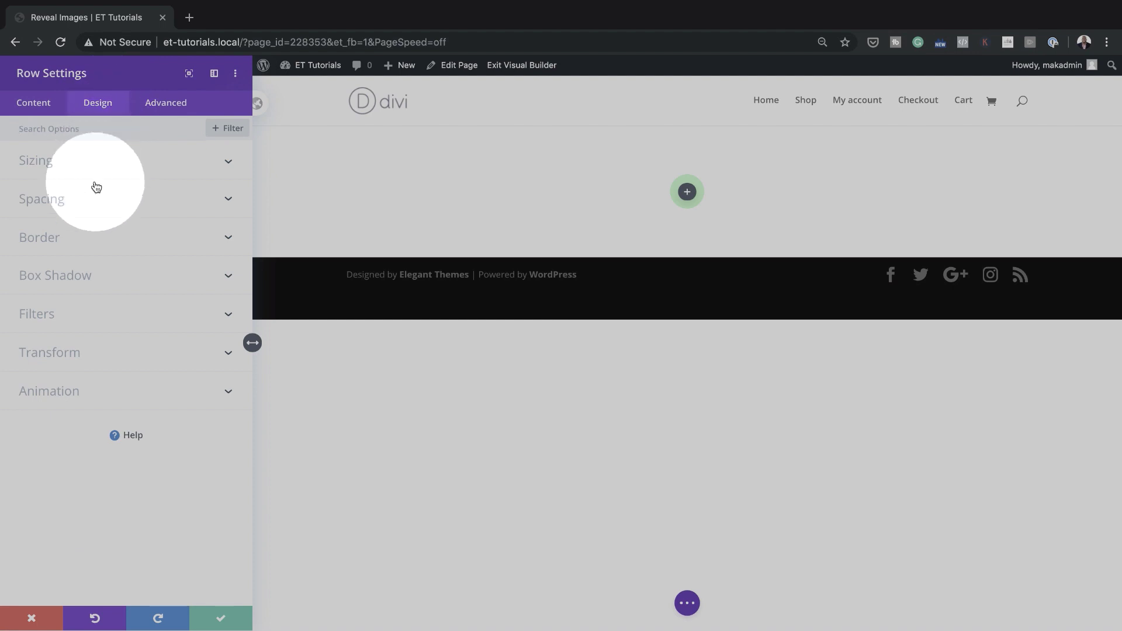
click(76, 204)
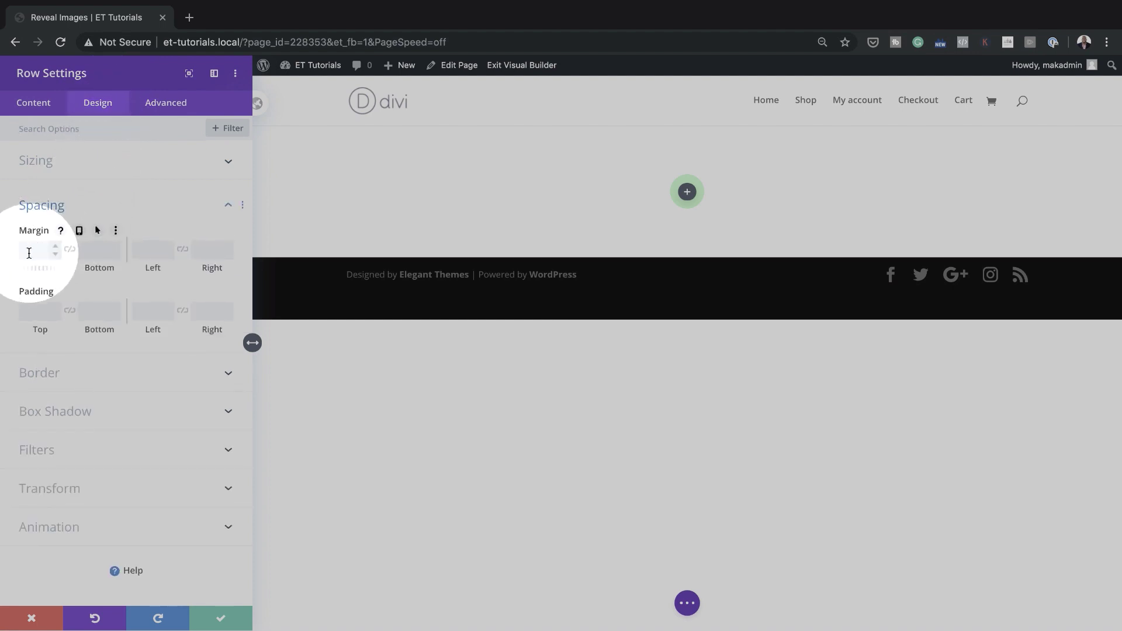
click(38, 315)
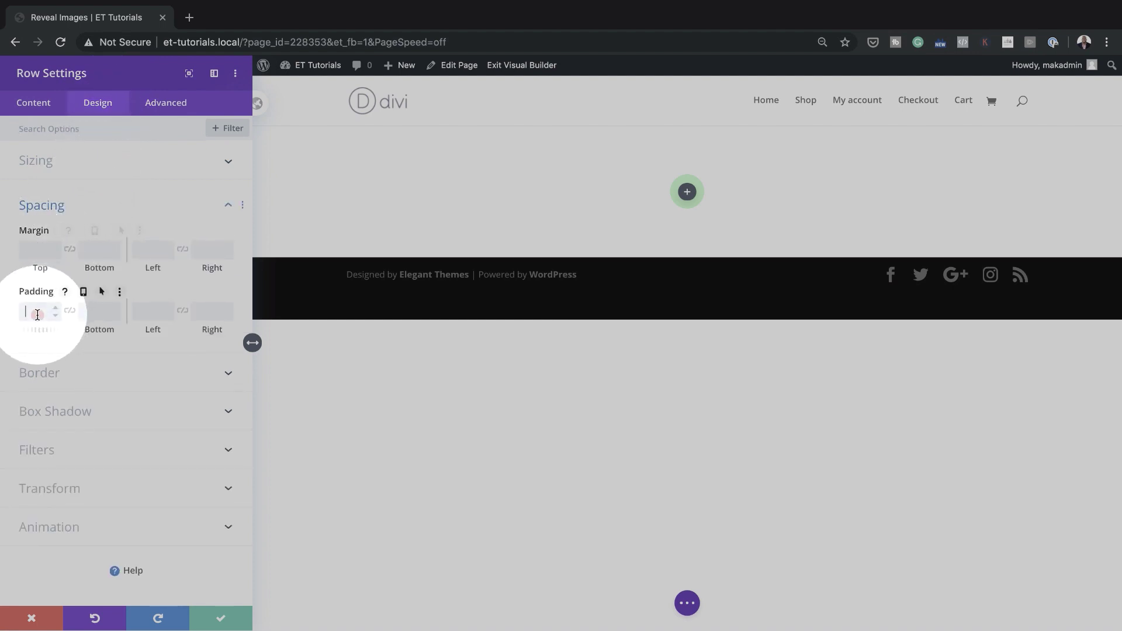
text(0)
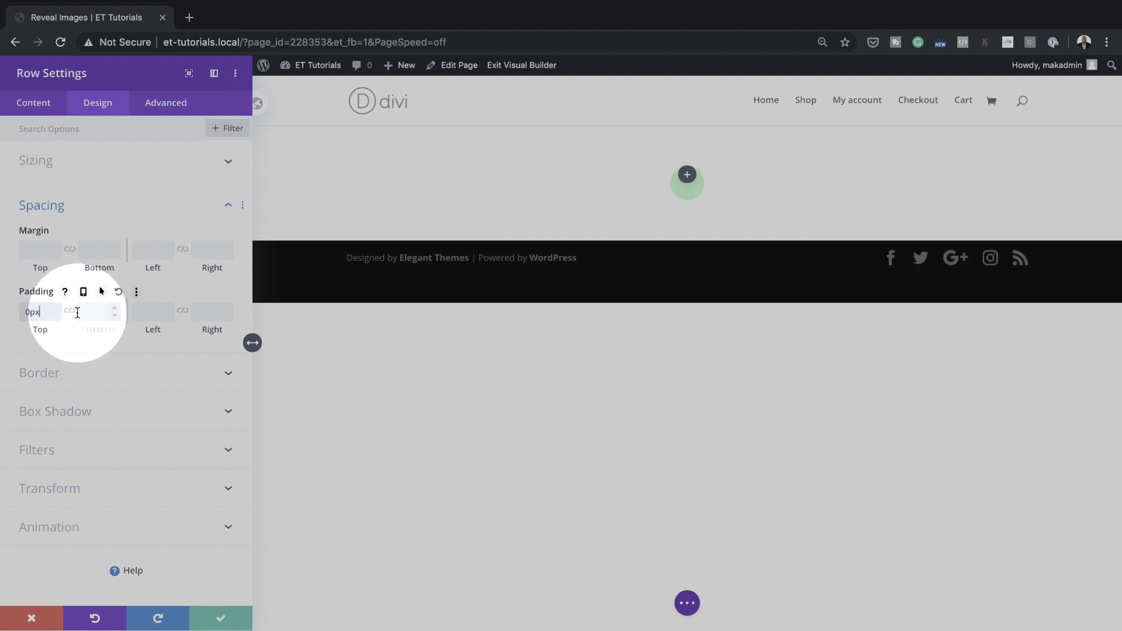
click(69, 311)
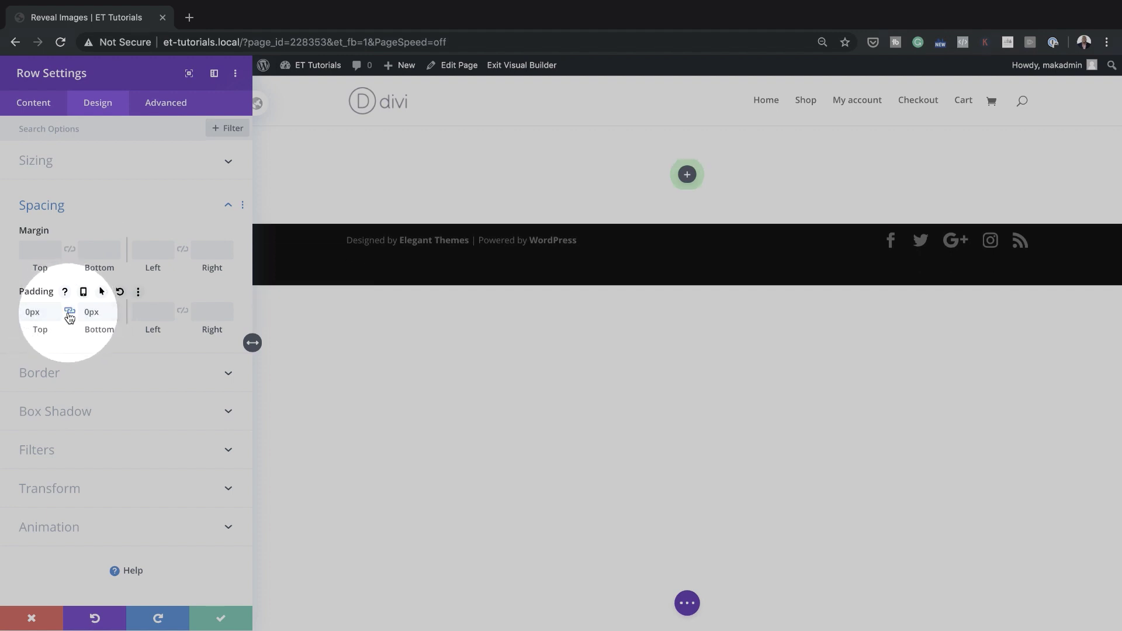
click(31, 248)
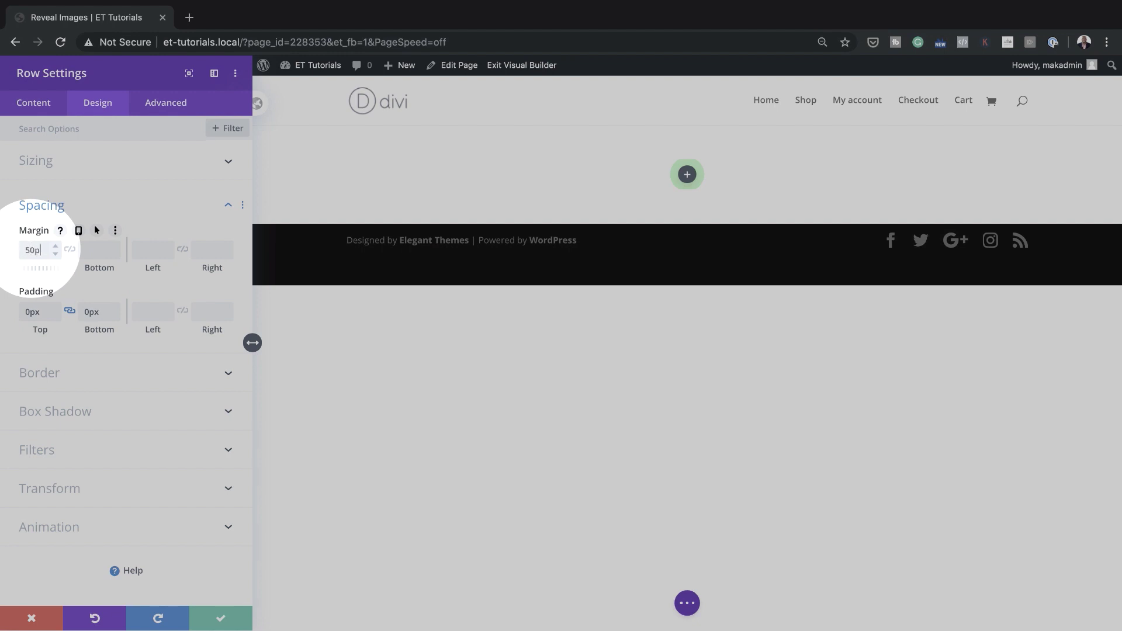
click(69, 250)
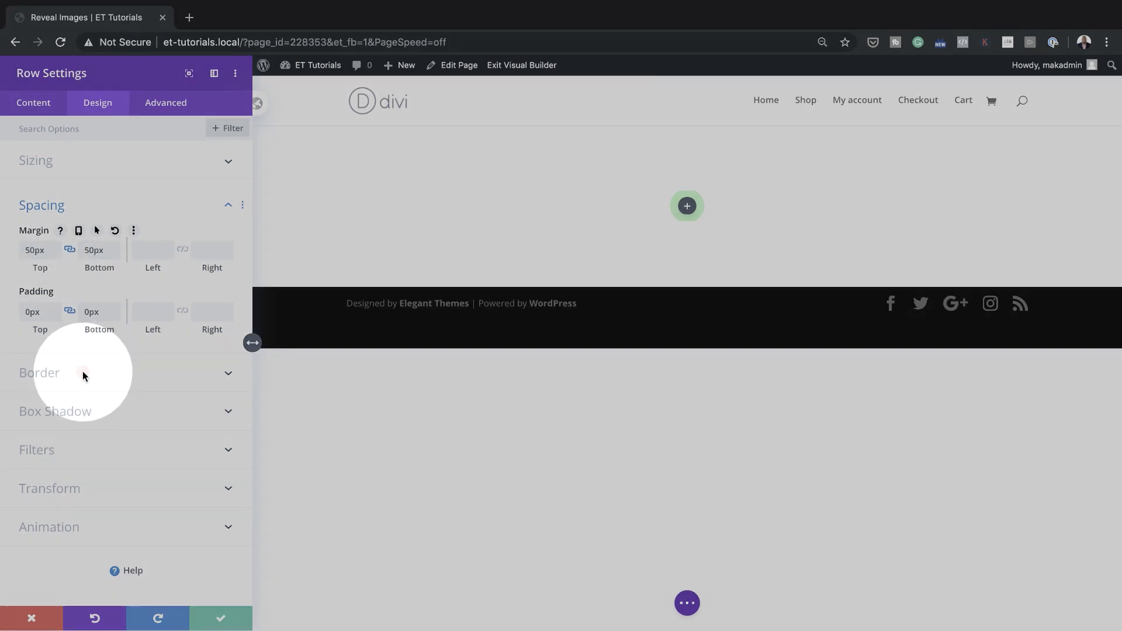
Step: Unlink the row's rounded corners and set the top-right and bottom-right corner radii to 50px
click(82, 371)
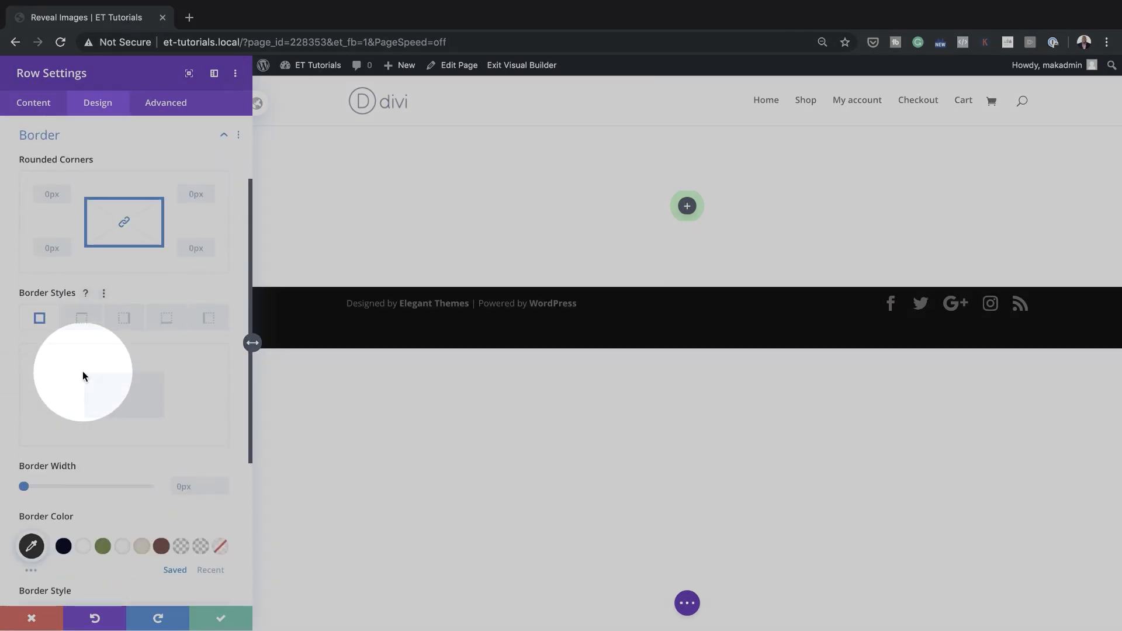
click(126, 223)
click(190, 193)
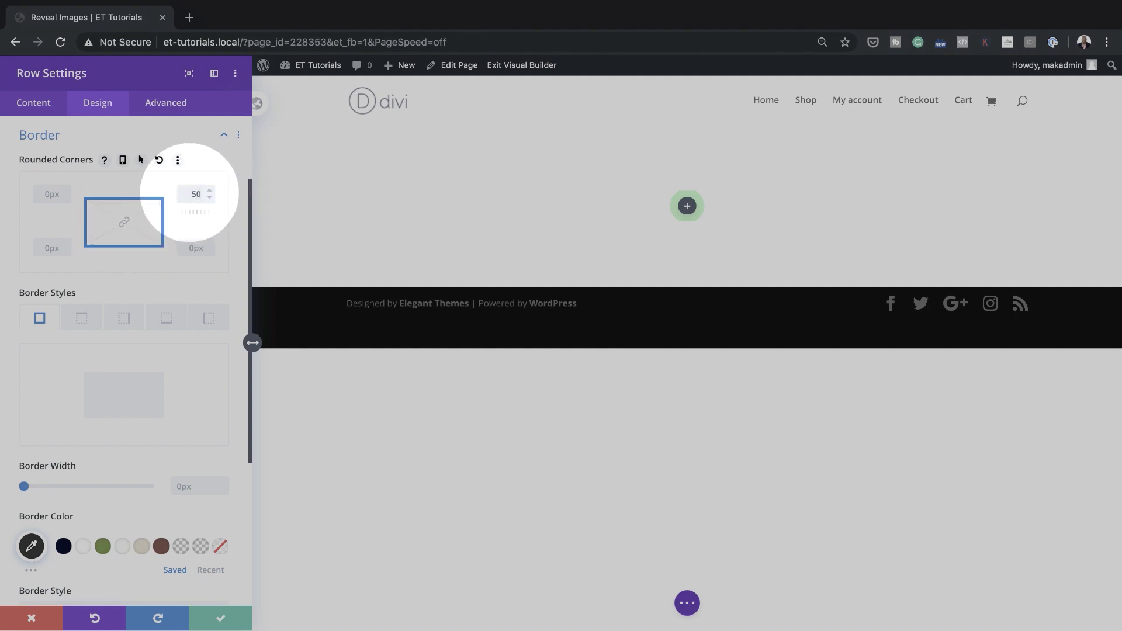
click(188, 246)
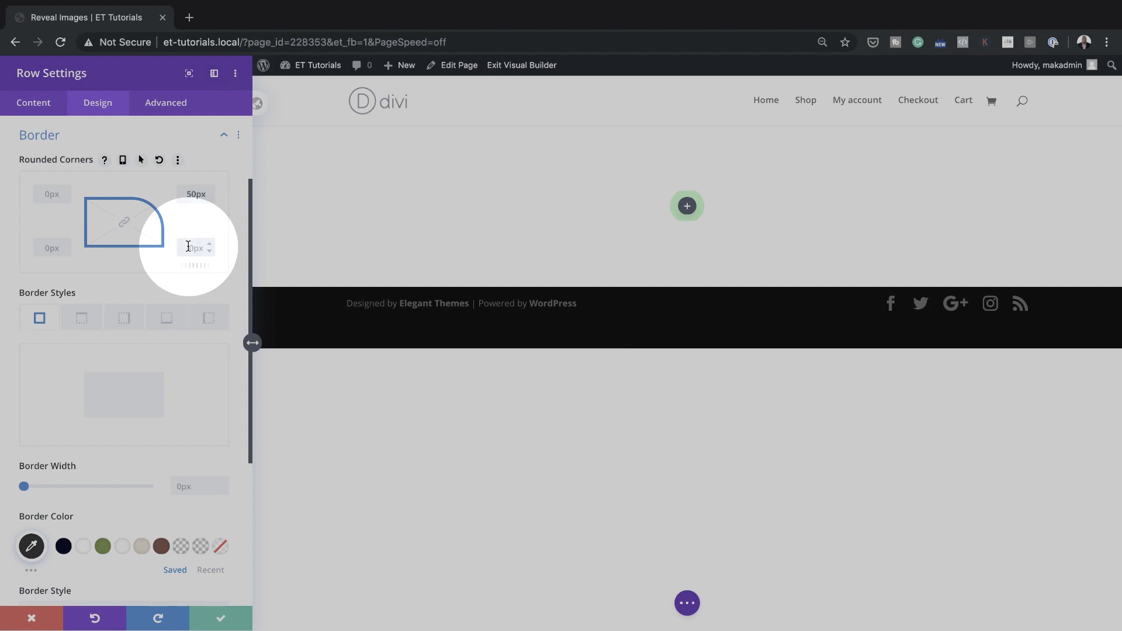
text(50px)
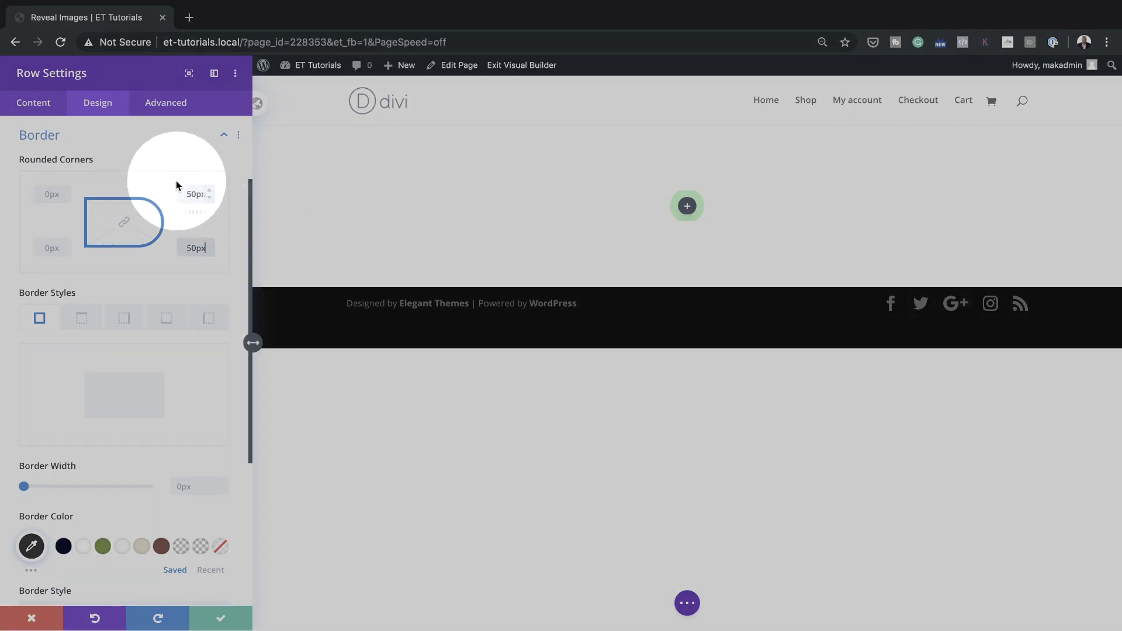
Step: Enable hover options for the row's rounded corners and set the top-right and bottom-right hover radii to 0px
mouse_move(164, 164)
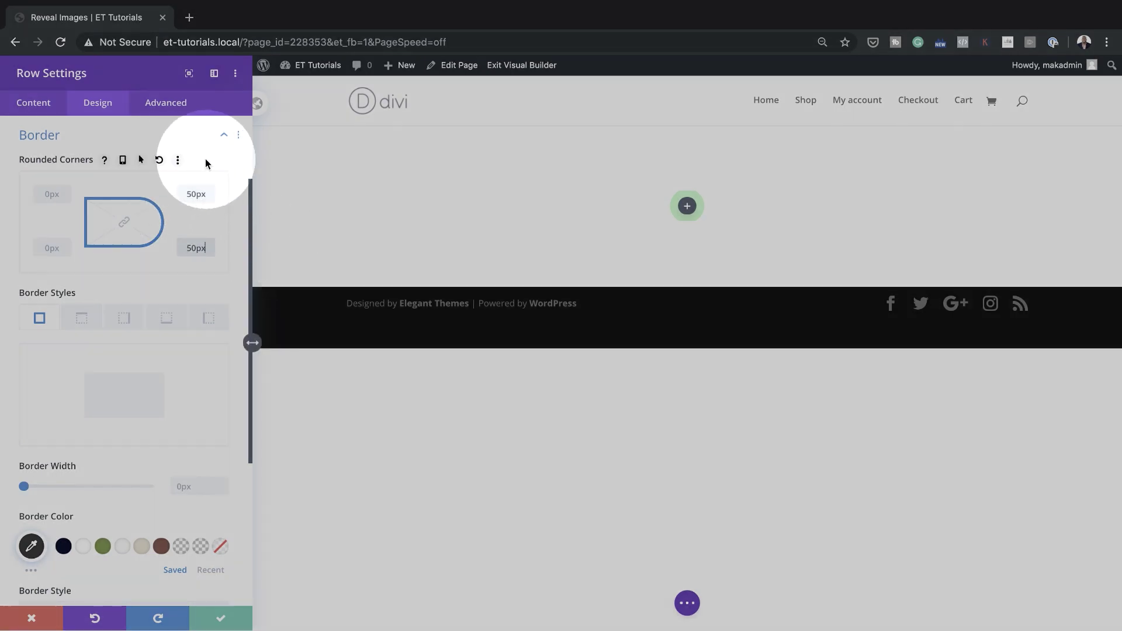
click(142, 162)
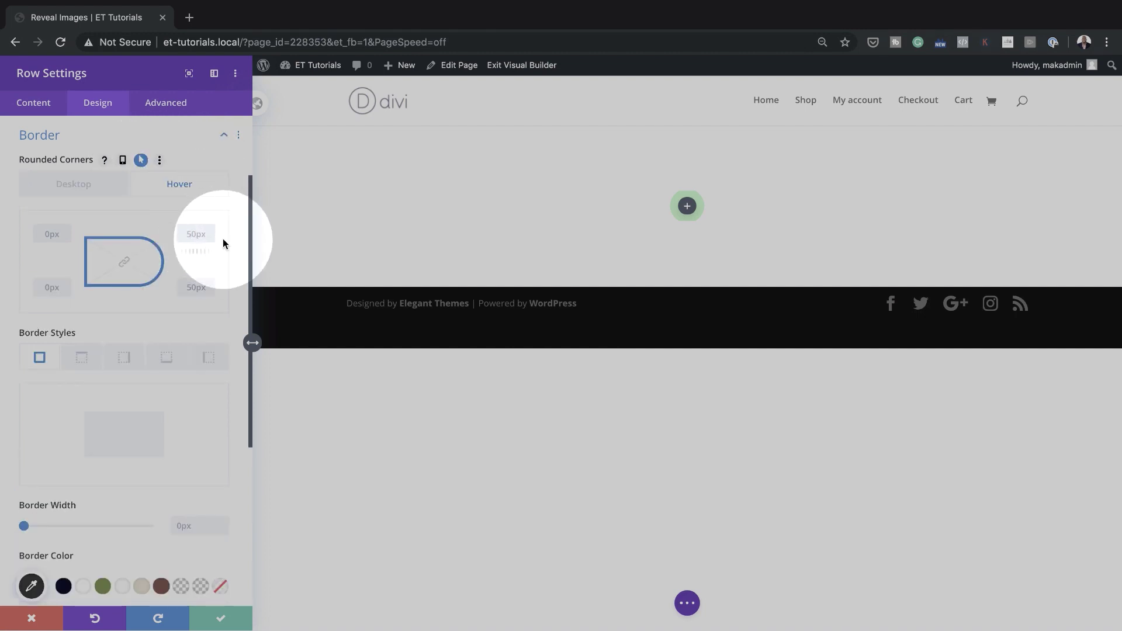
text(0)
click(192, 288)
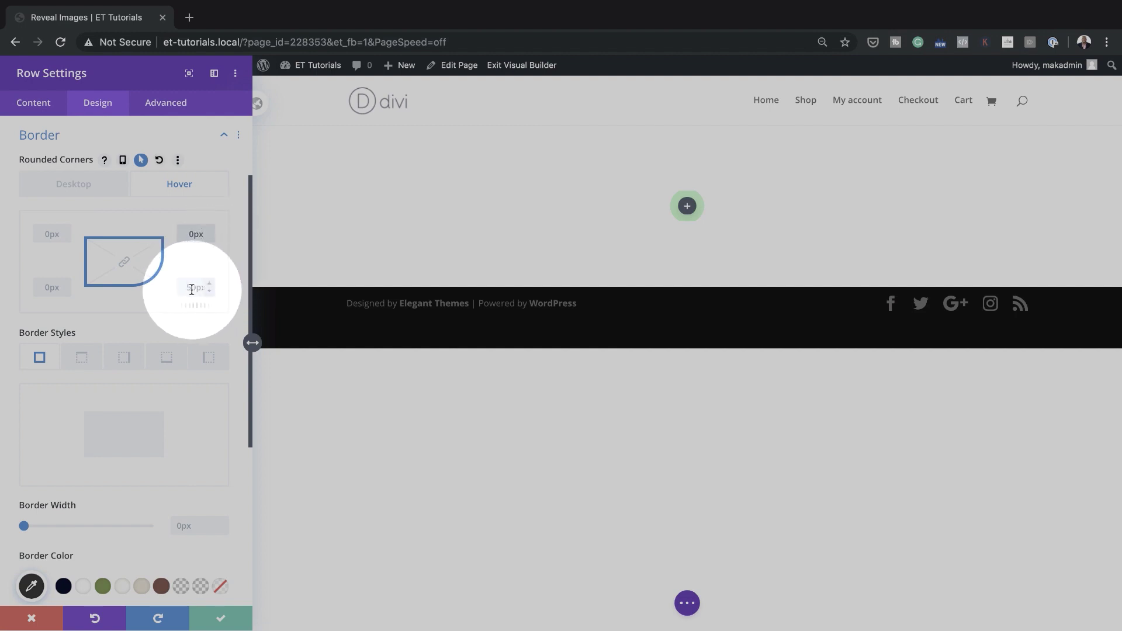
text(0)
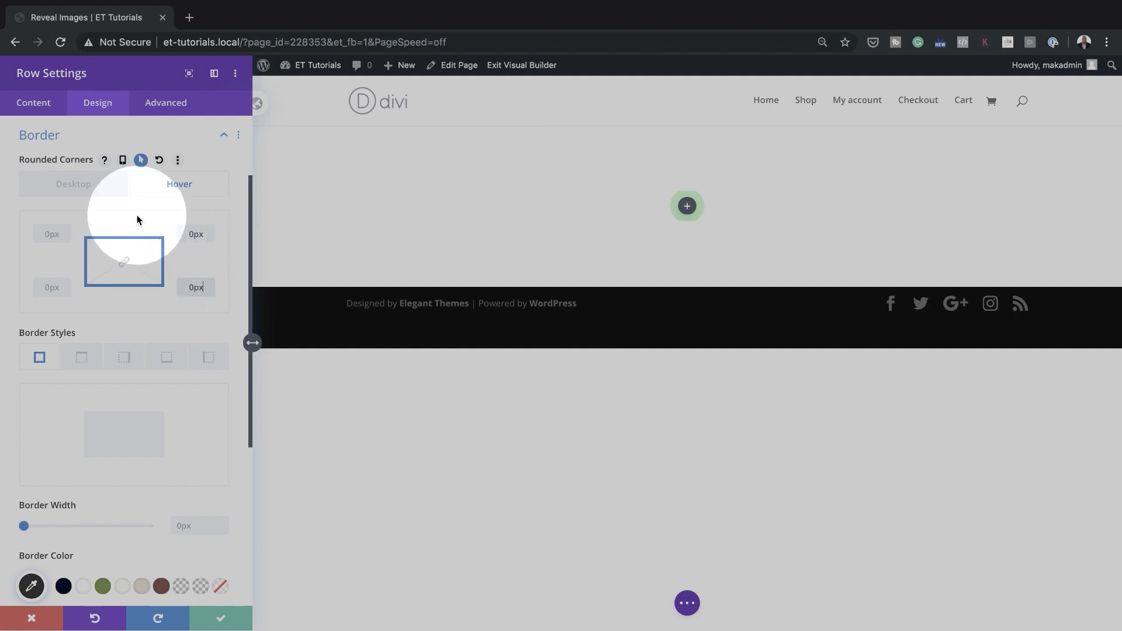
click(95, 188)
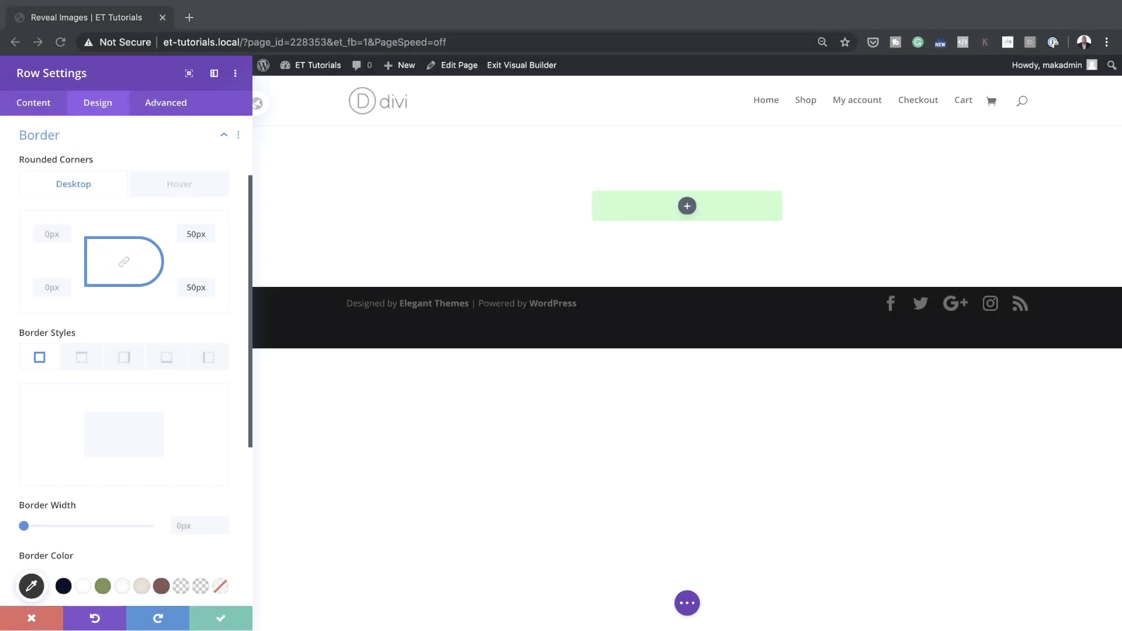
Step: Give the row the first box shadow preset, with the shadow on all sides, and set its blur strength to 50px
scroll(170, 353, down, 5)
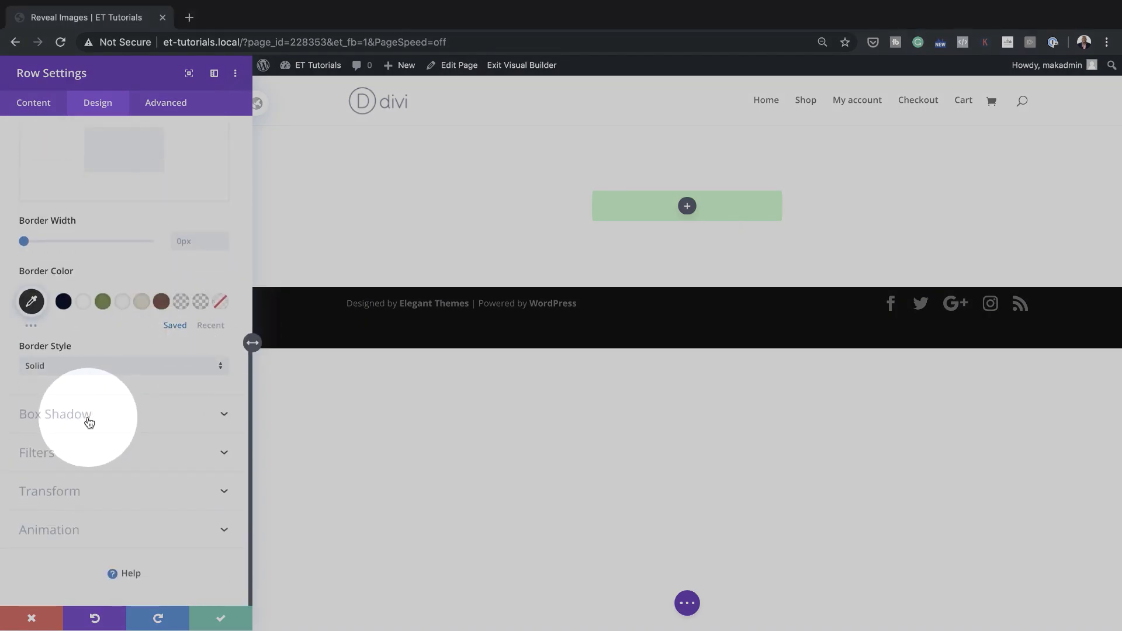
click(89, 418)
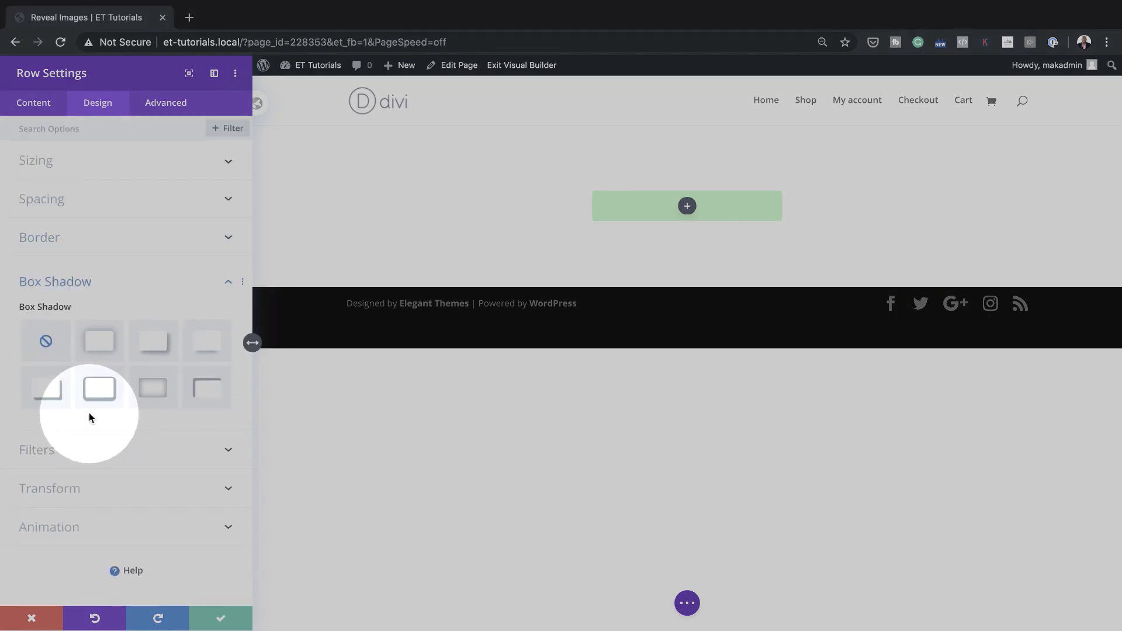
click(102, 343)
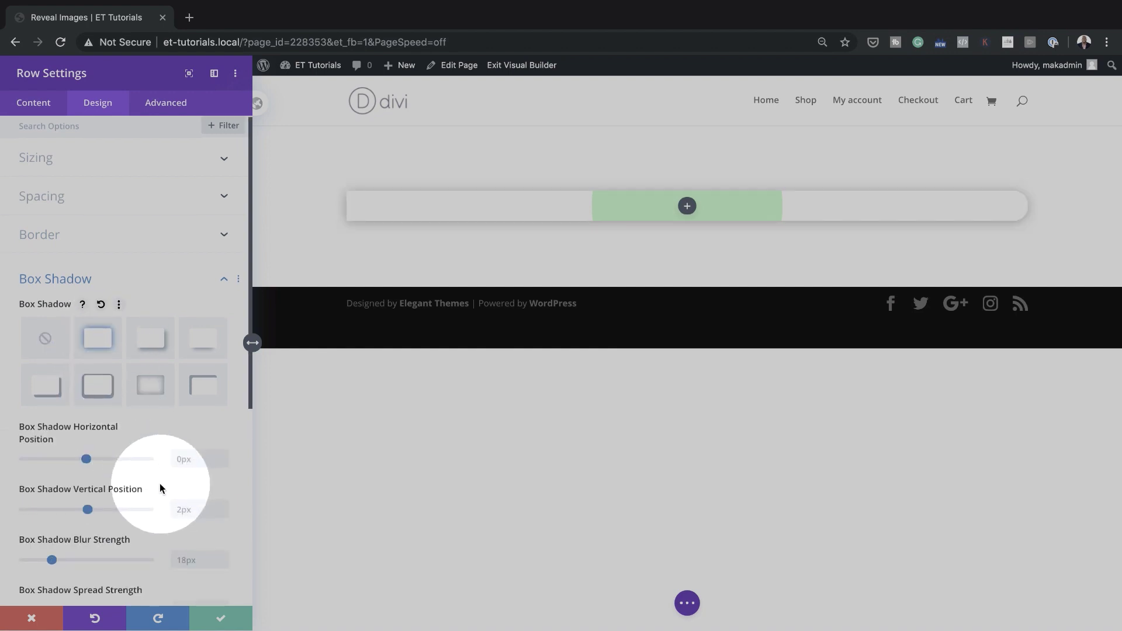
scroll(160, 483, down, 1)
scroll(160, 483, down, 3)
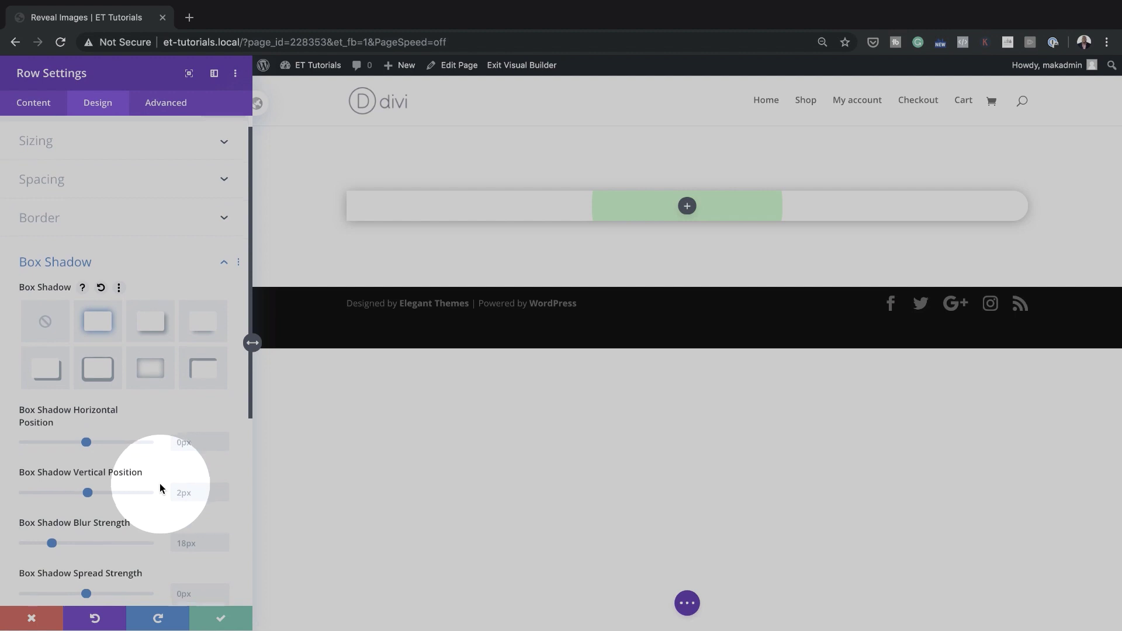
scroll(160, 483, down, 3)
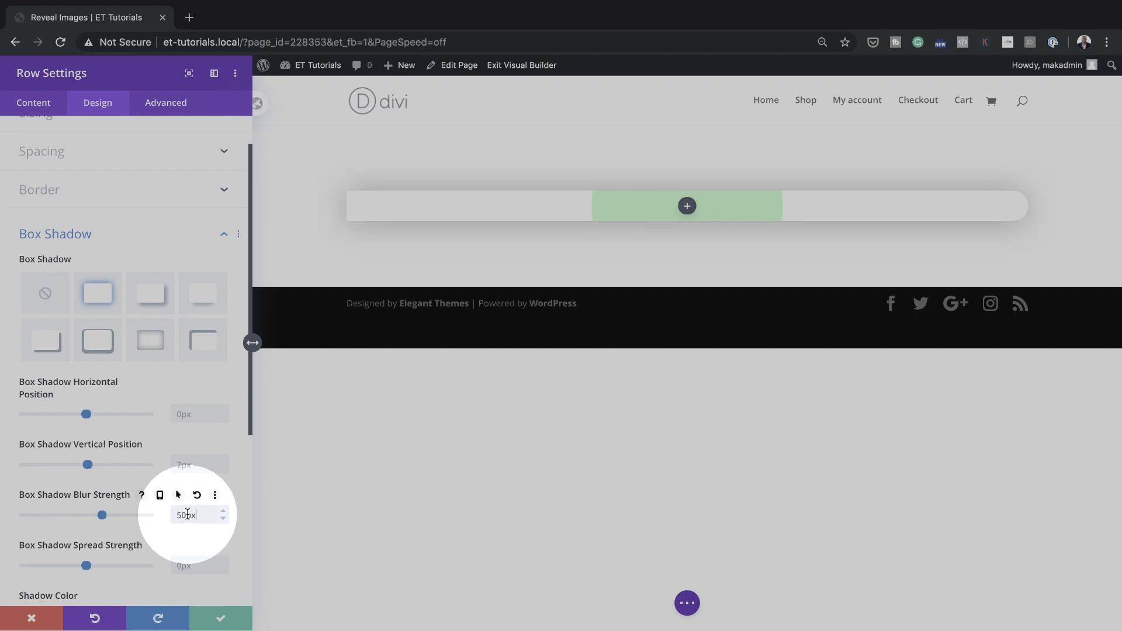
Step: Set the row's box shadow colour to rgba(0,0,0,0.09)
scroll(187, 514, down, 5)
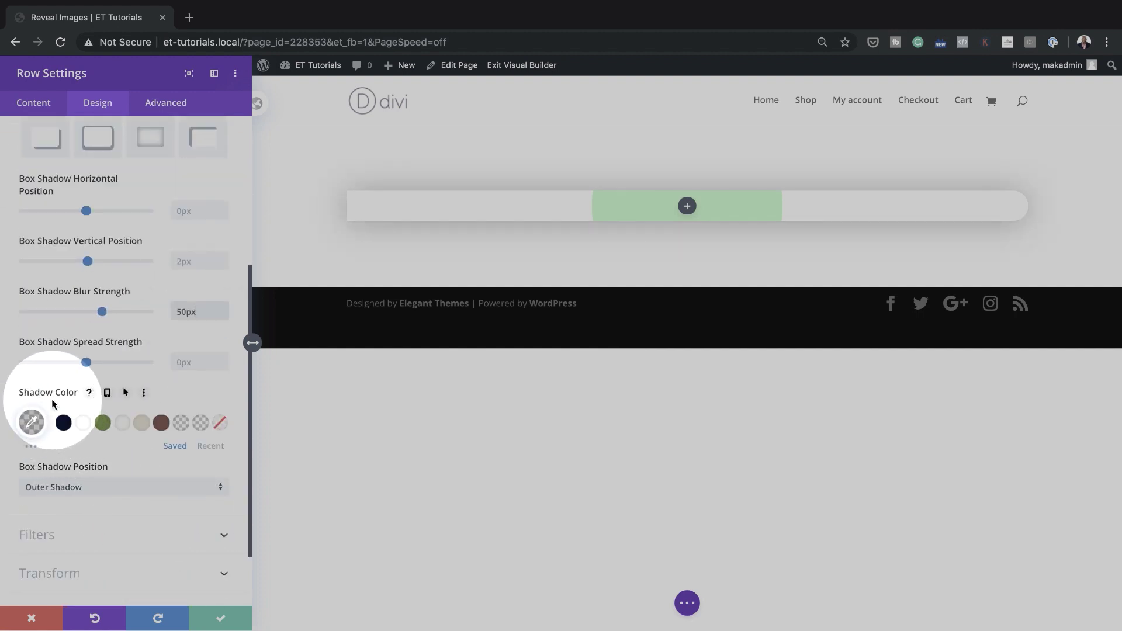
click(33, 424)
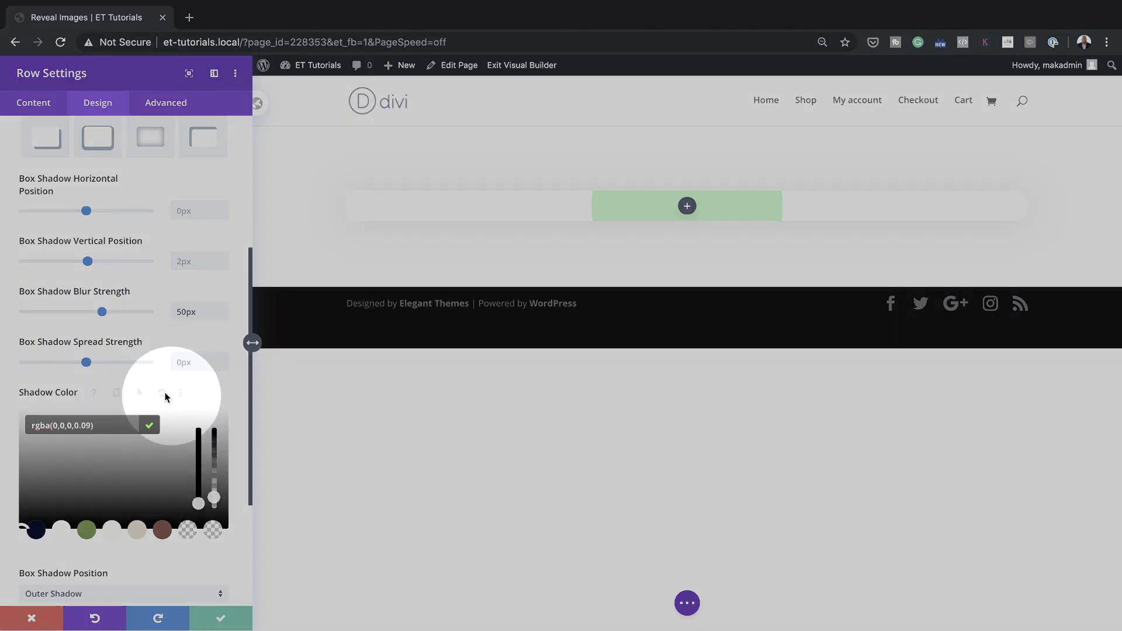
click(166, 390)
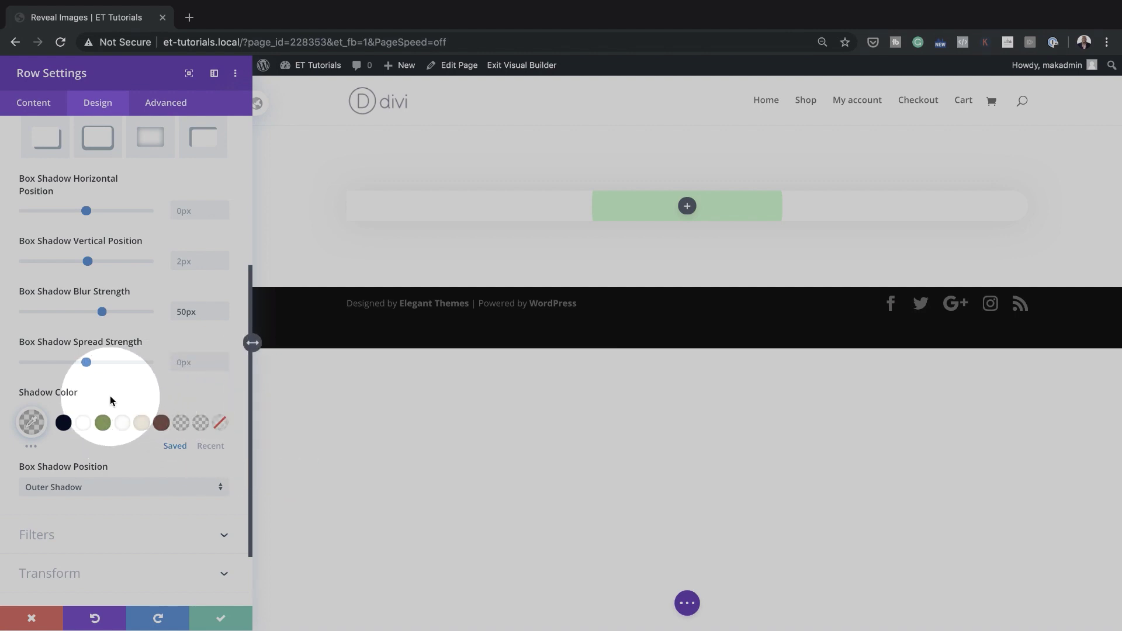
Step: Enable hover options for the row's shadow colour, set the hover colour to rgba(0,0,0,0), and save the row settings
click(125, 393)
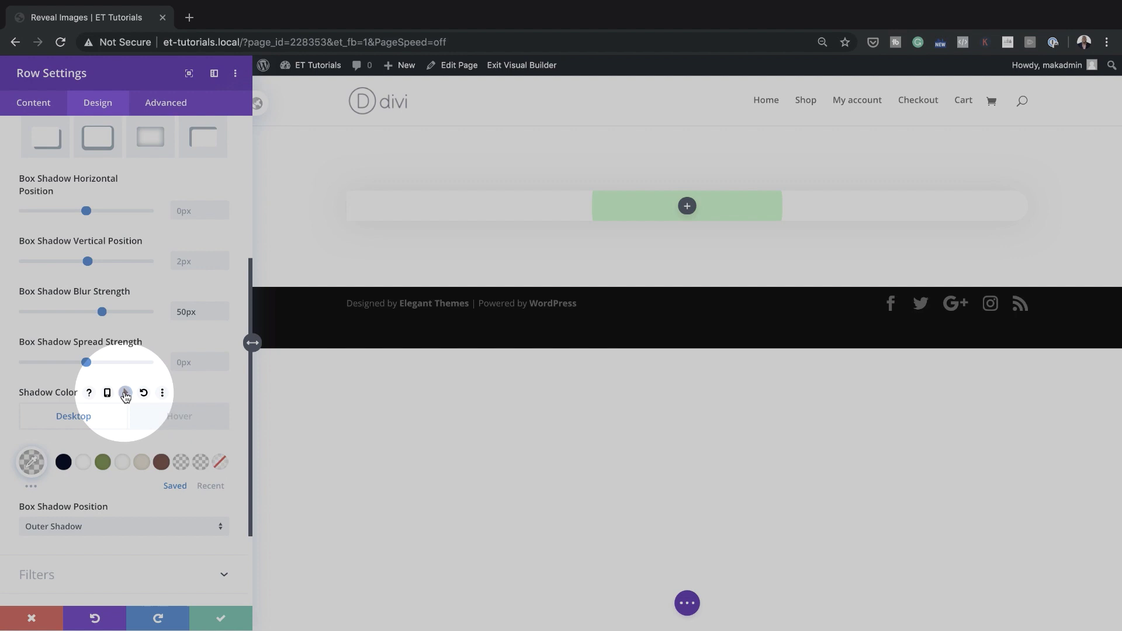
click(181, 422)
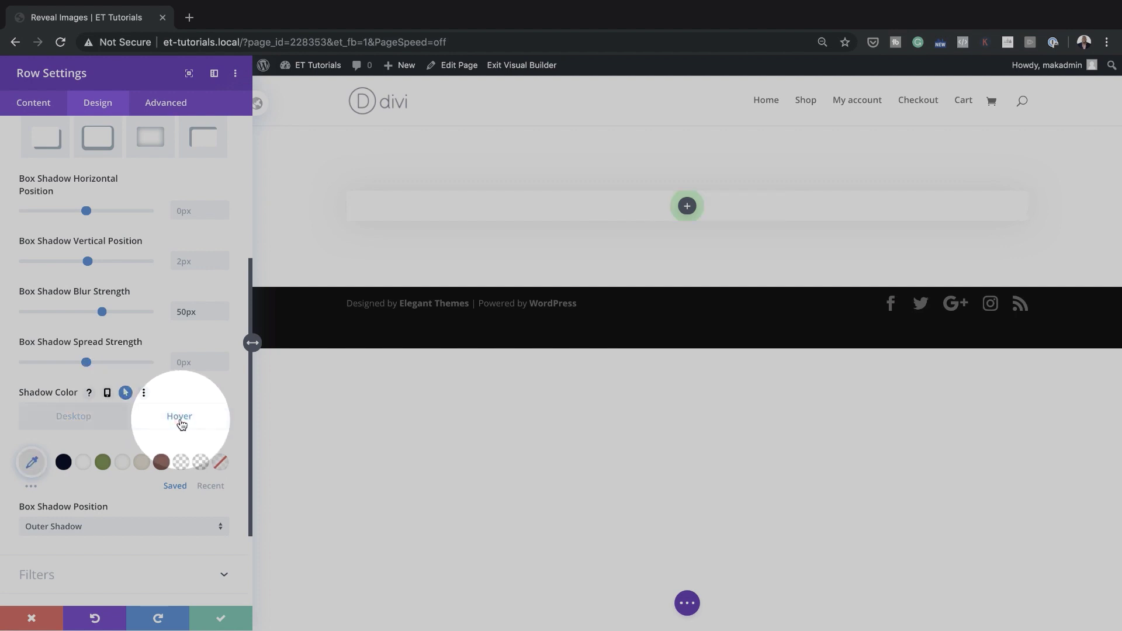
click(31, 462)
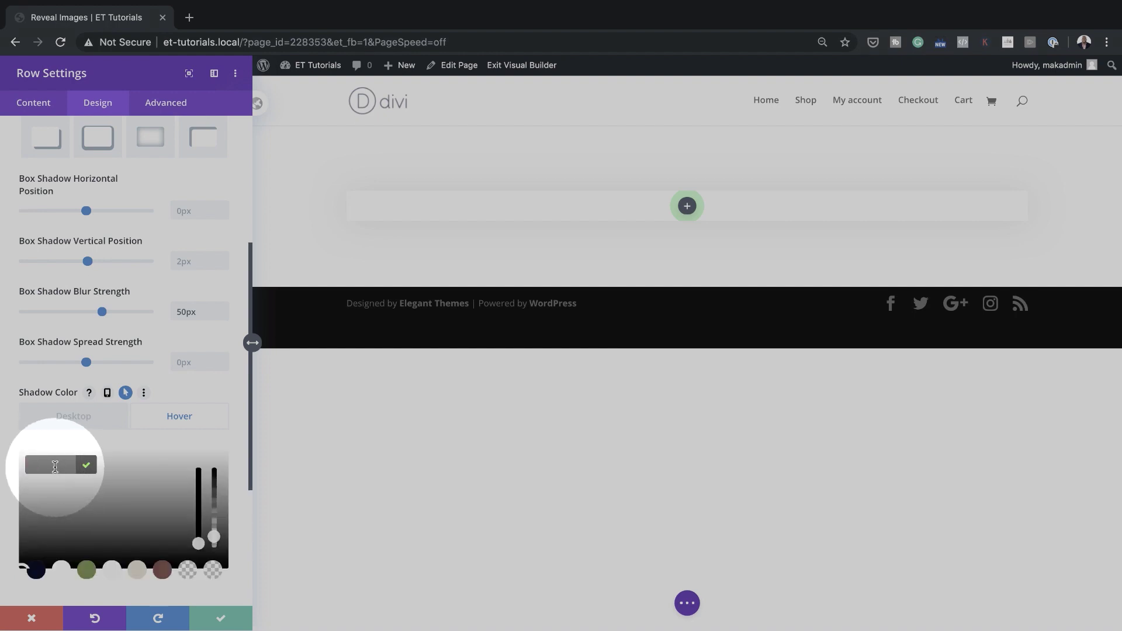
drag(220, 538, 216, 553)
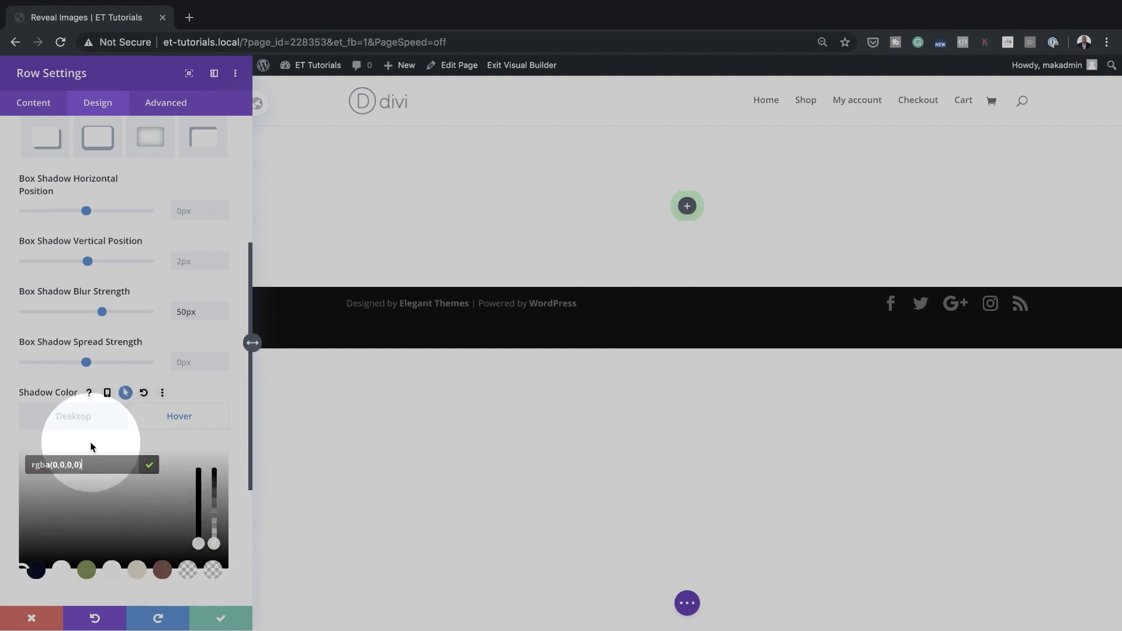
click(97, 421)
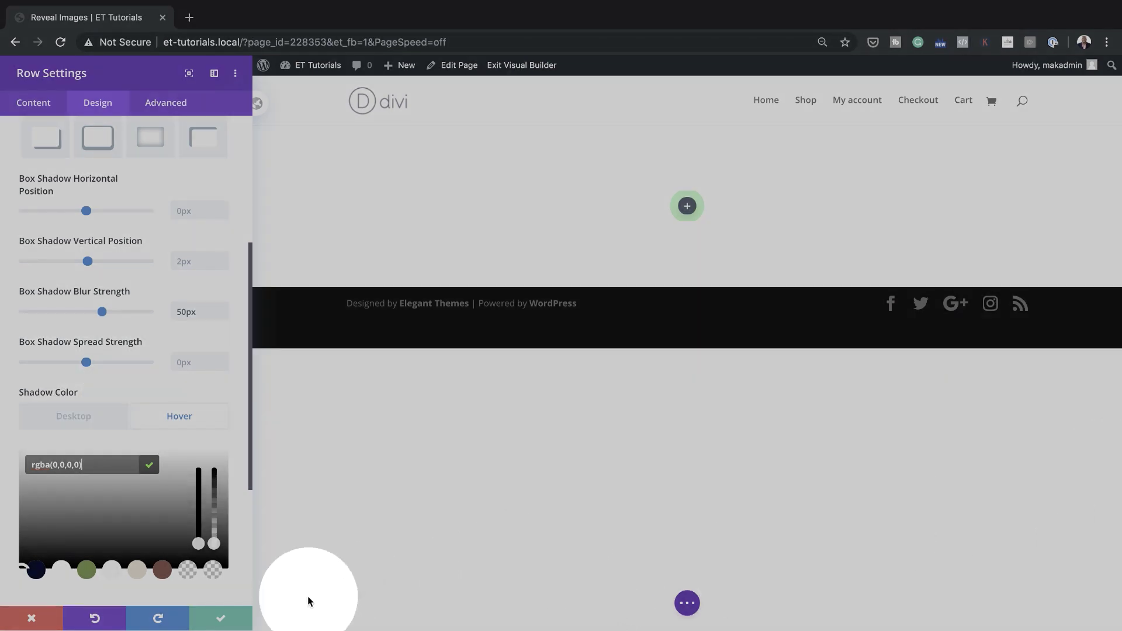
click(218, 621)
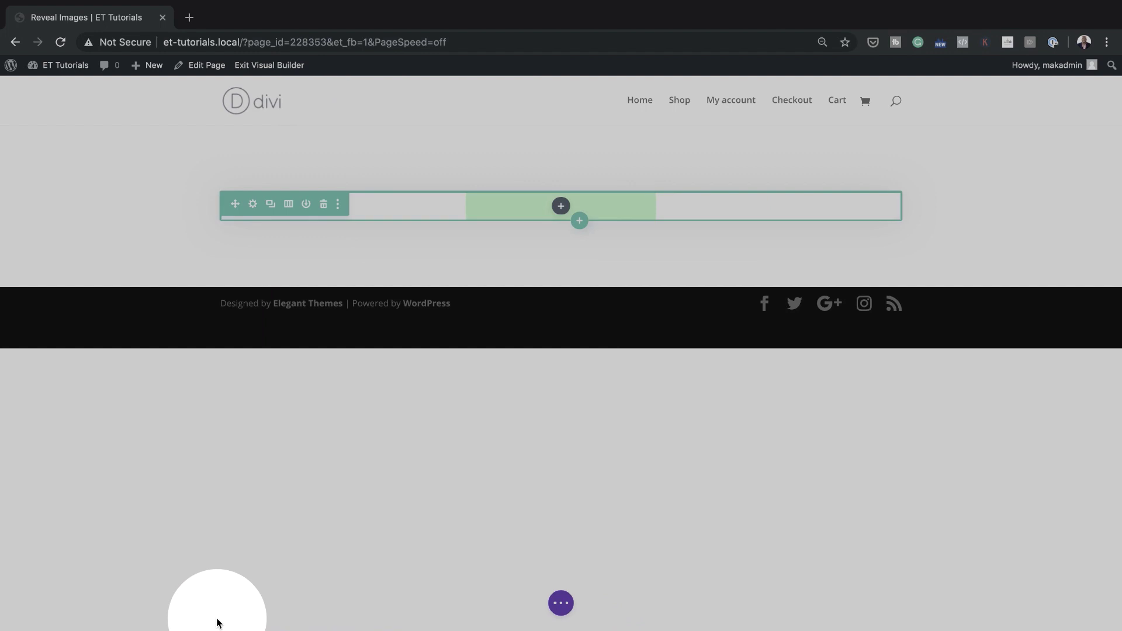
Step: Insert a Text module into the row's column
click(560, 206)
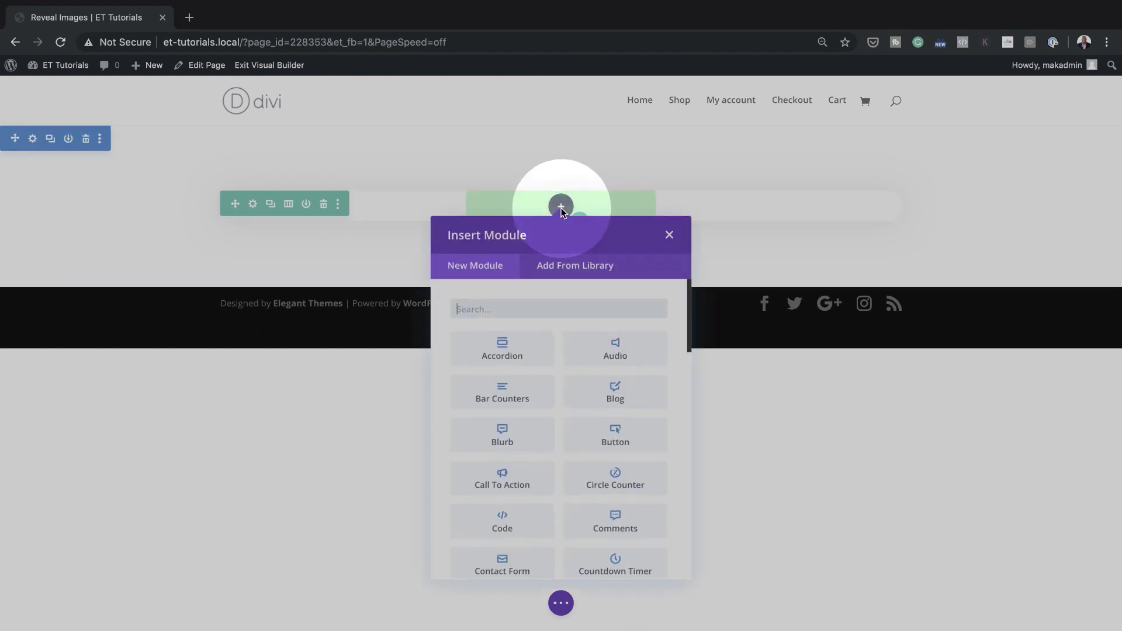
text(text)
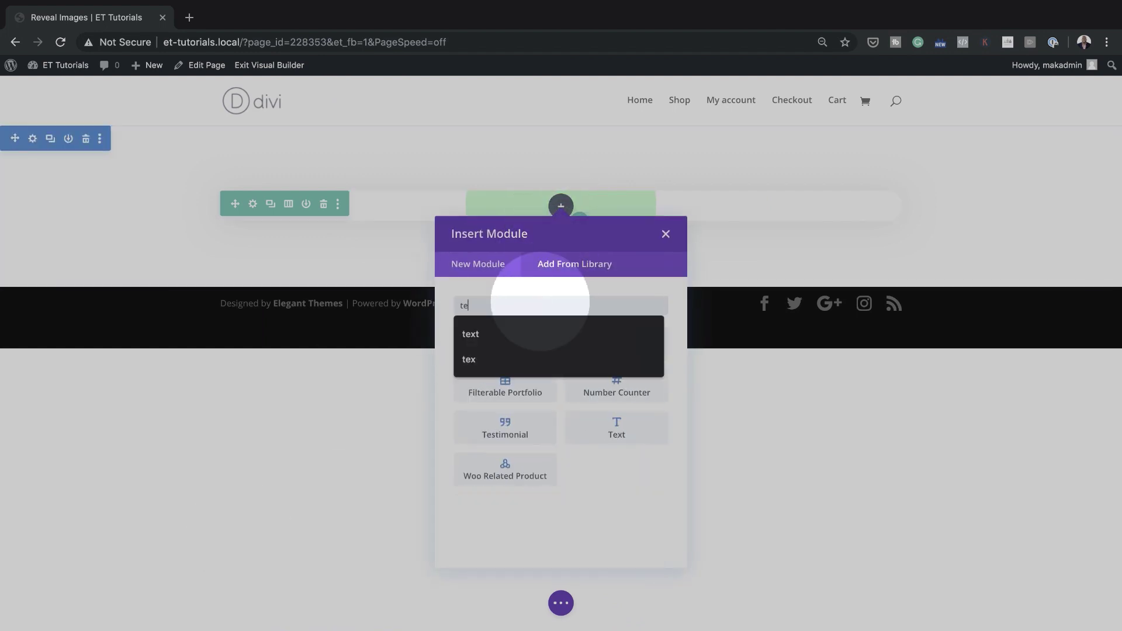
click(524, 343)
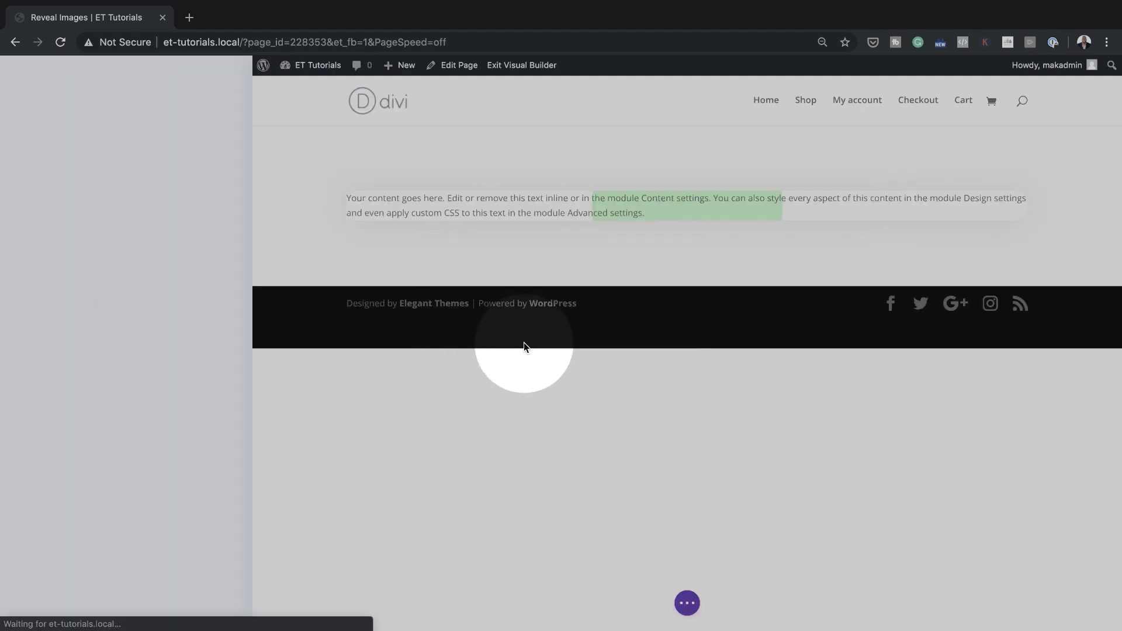
Step: Replace the text module's placeholder body with "Recent Shots" and format it as Heading 2
drag(157, 376, 27, 294)
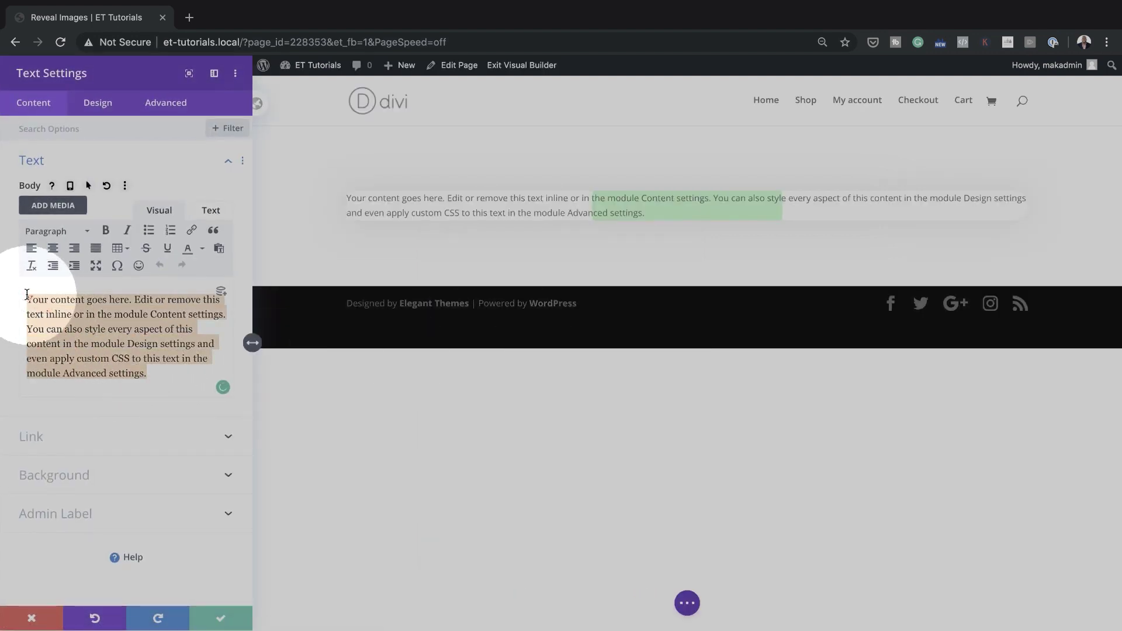
text(Recent Shots)
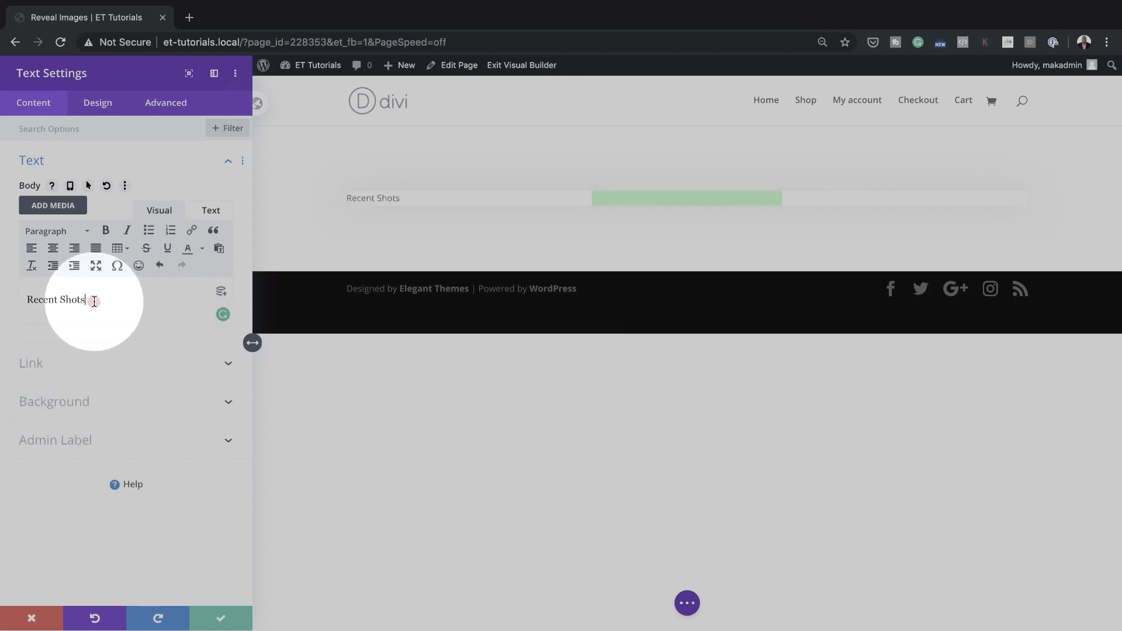
drag(95, 299, 20, 298)
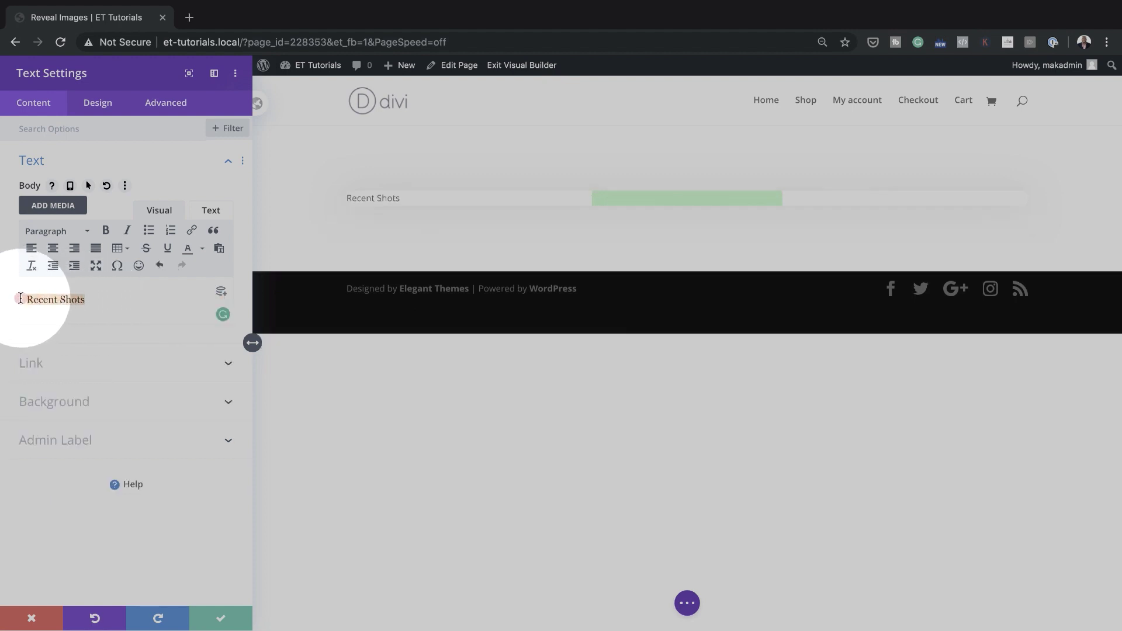
click(66, 232)
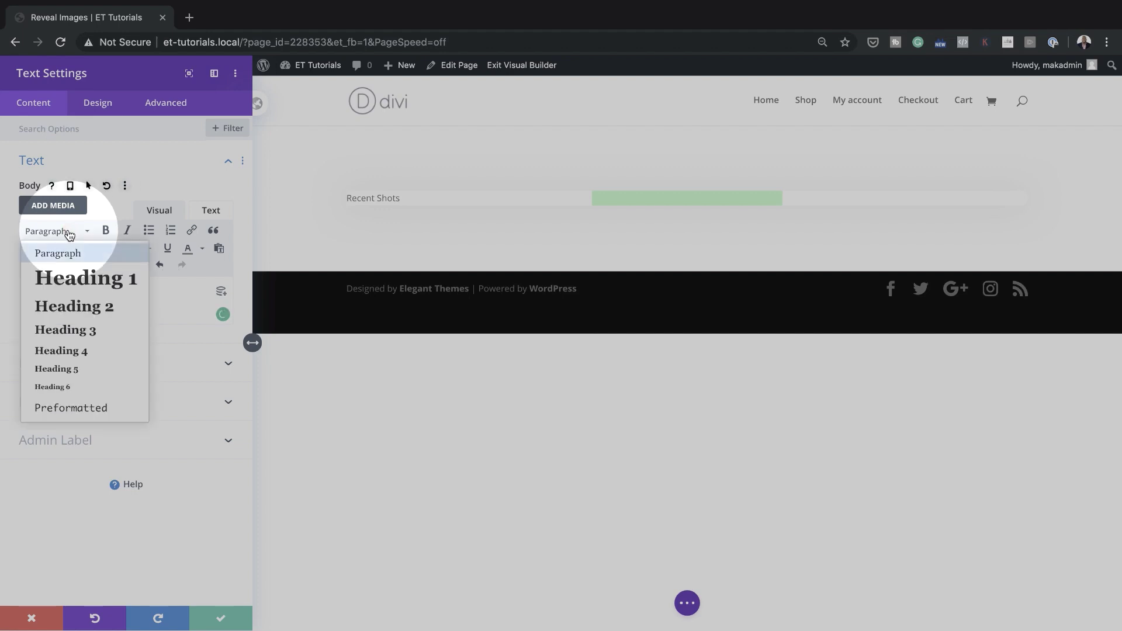
click(86, 310)
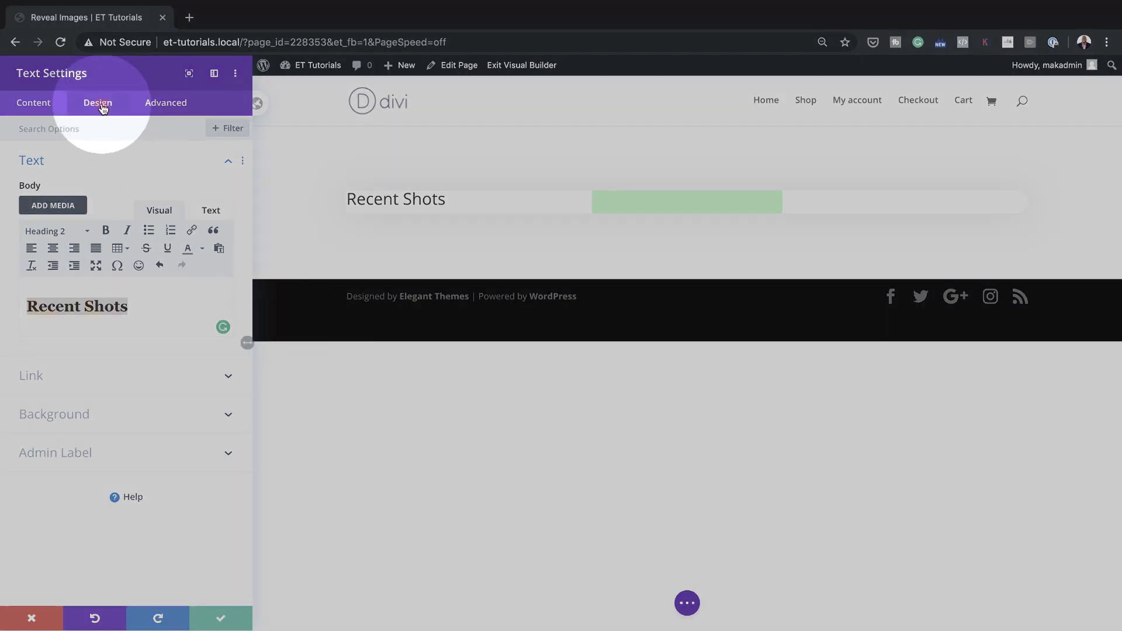
Step: Set the text module's Heading 2 font to Acme
click(98, 104)
click(82, 202)
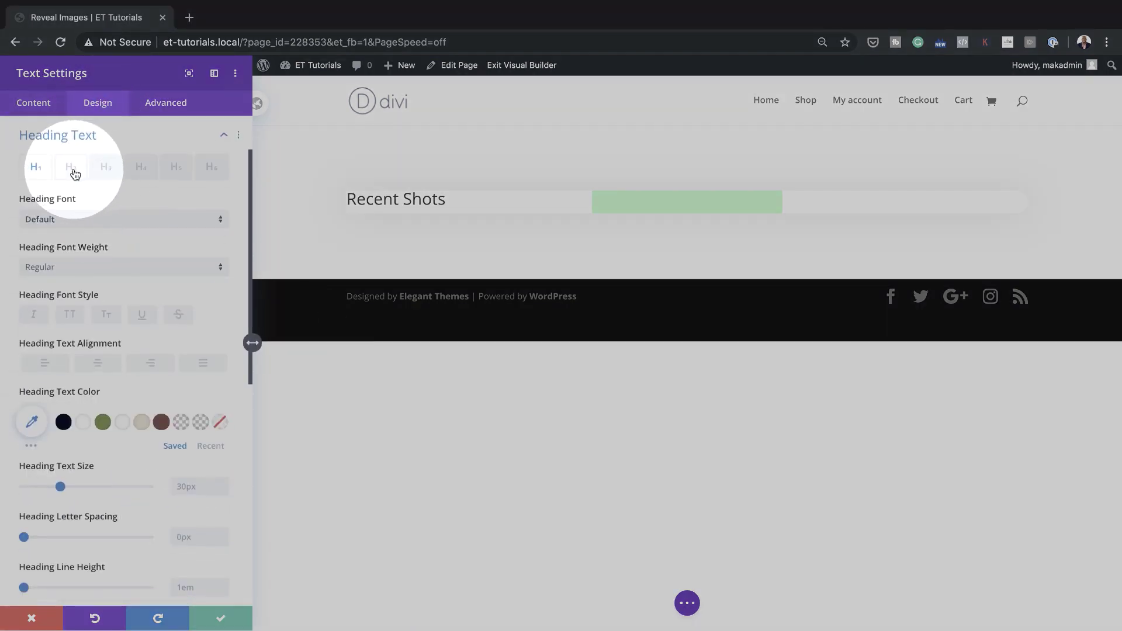
click(71, 170)
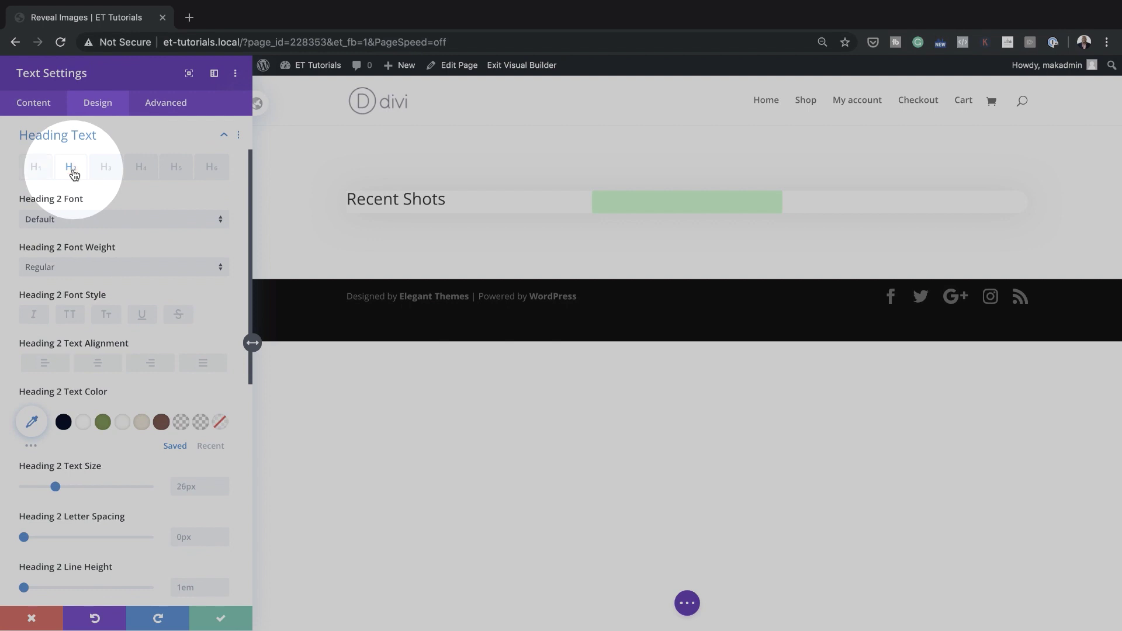
click(78, 227)
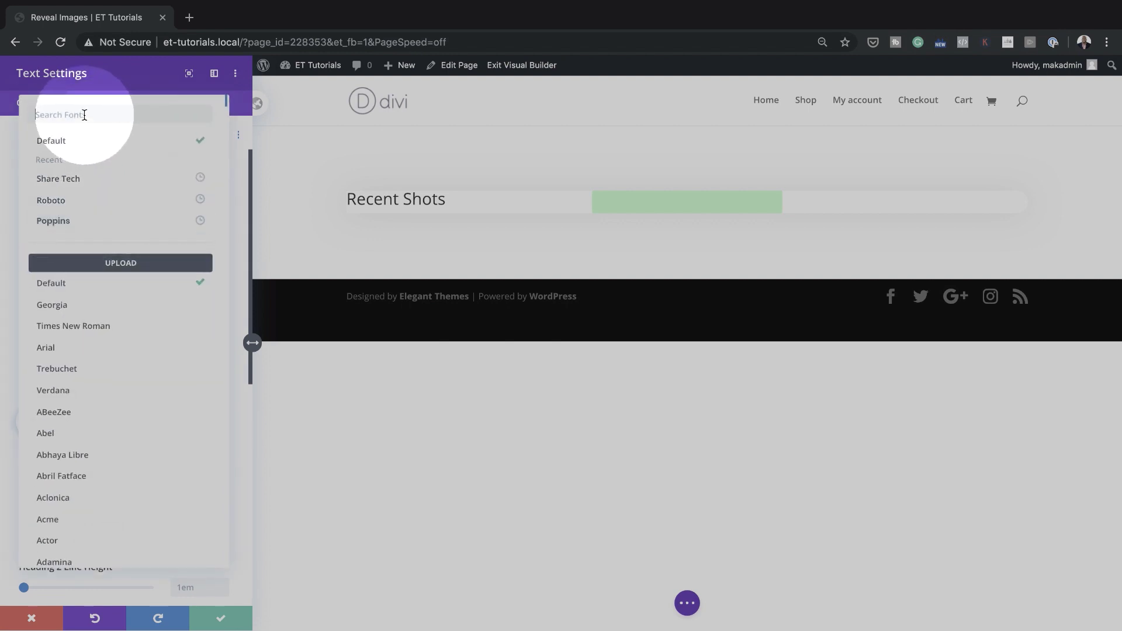
text(ac)
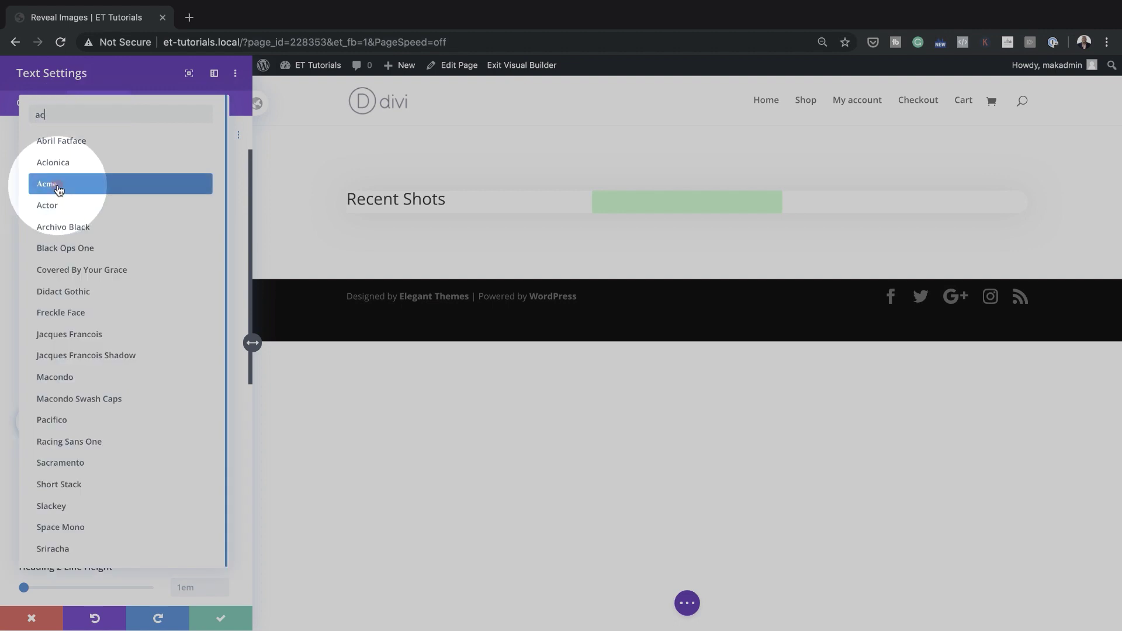
click(61, 184)
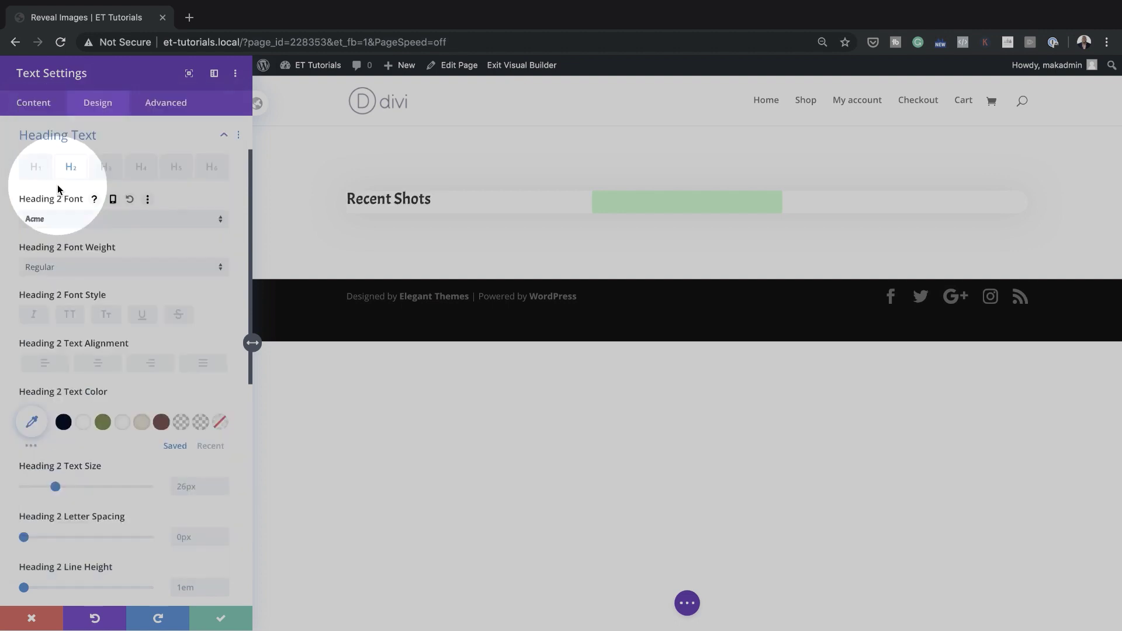
Step: Underline the Heading 2 text and set its underline colour to #00ff3f
click(140, 319)
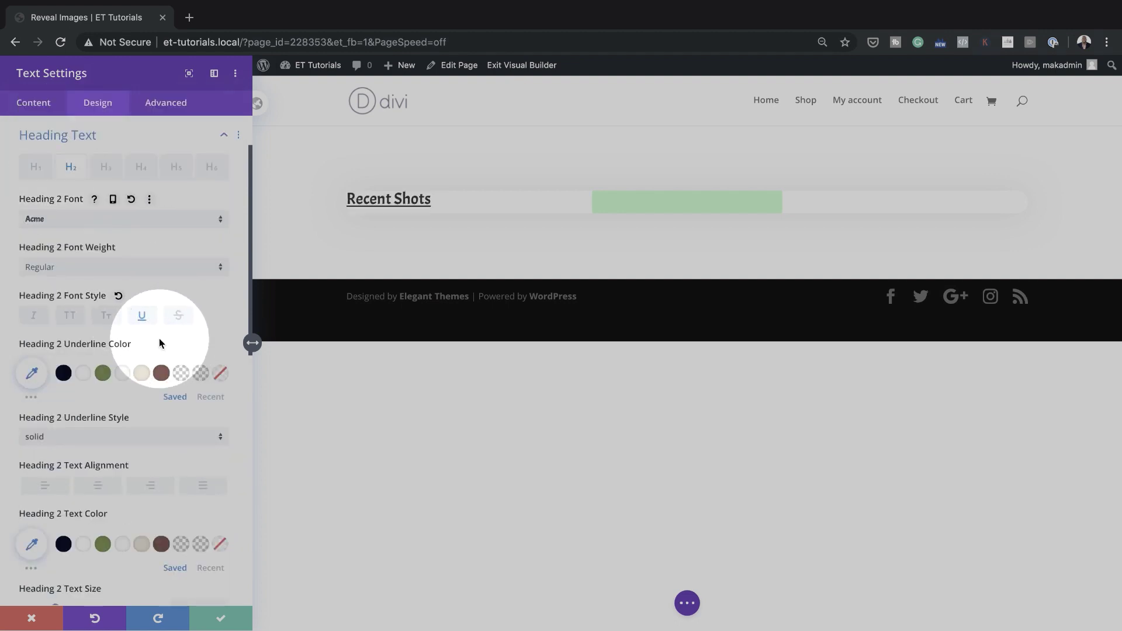
click(31, 379)
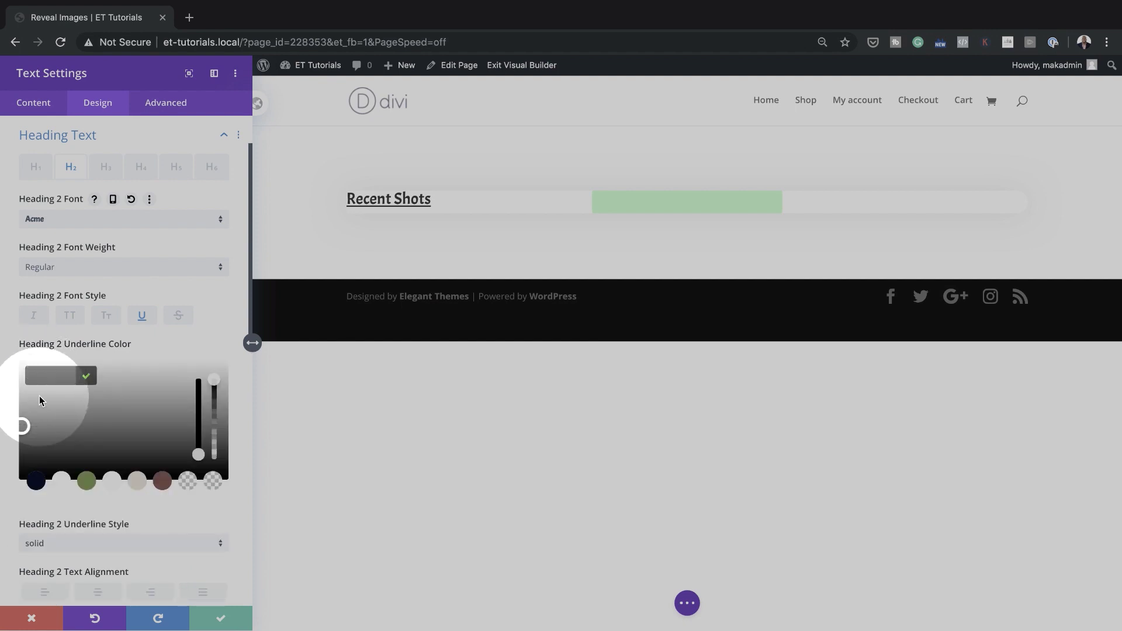
text(#00ff3f)
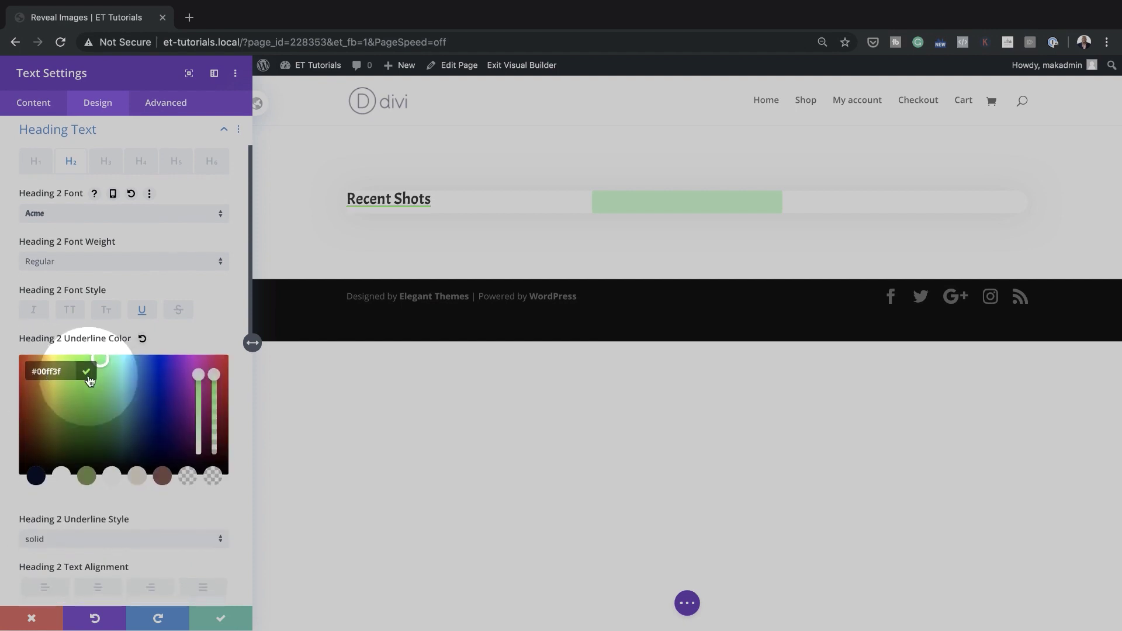
Step: Set the Heading 2 text colour to black and its text size to 3vw
scroll(89, 377, down, 3)
scroll(89, 381, down, 2)
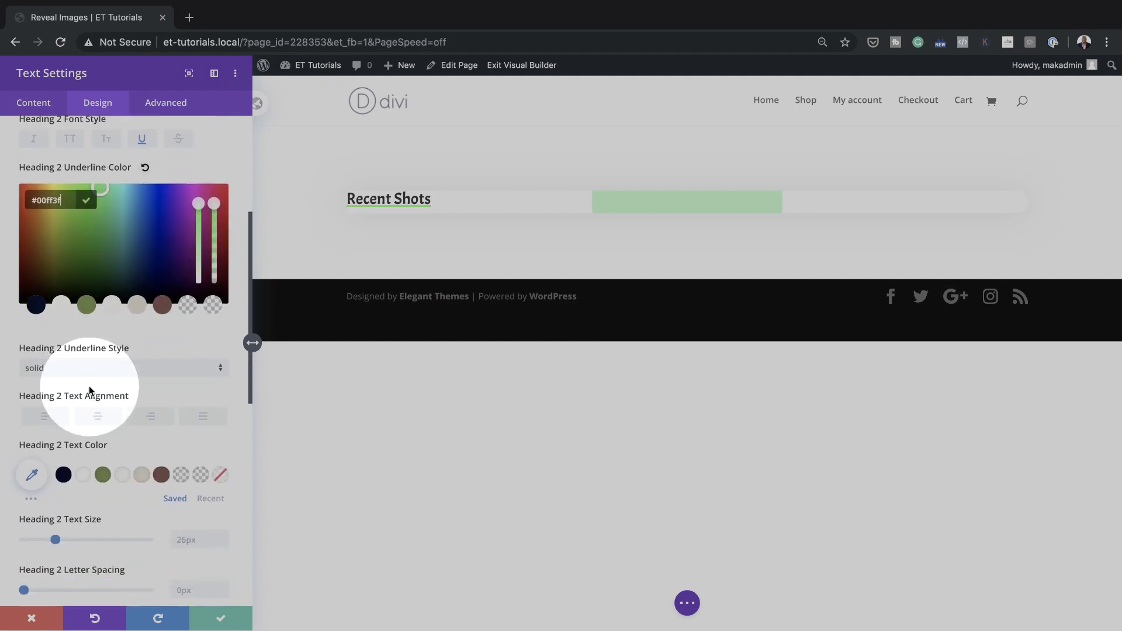
click(32, 476)
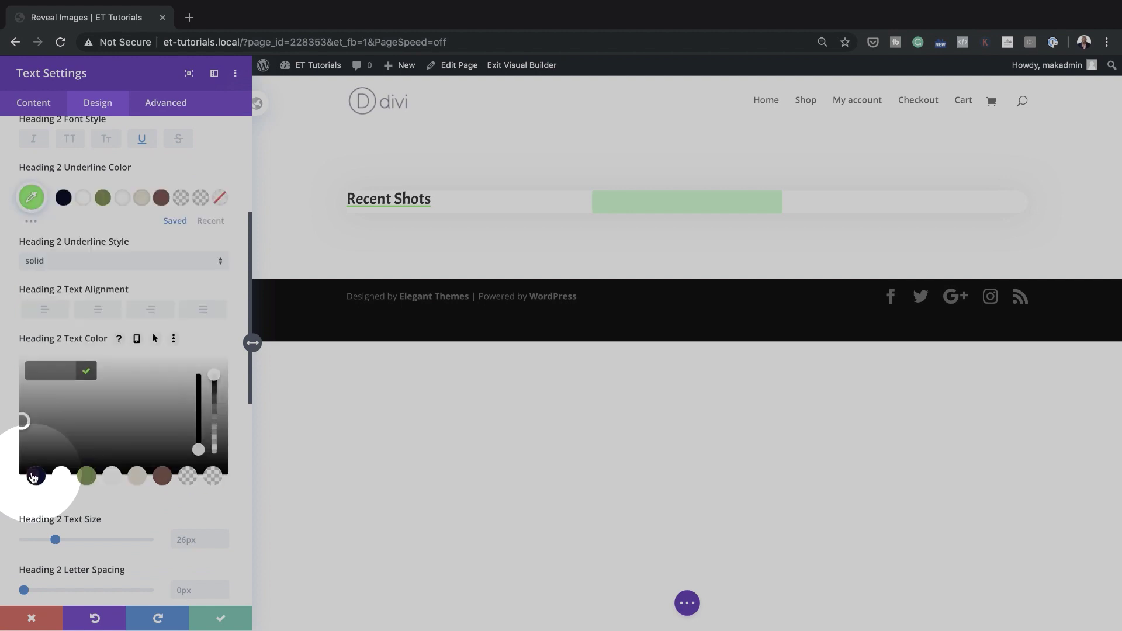
drag(22, 419, 27, 482)
scroll(68, 484, down, 5)
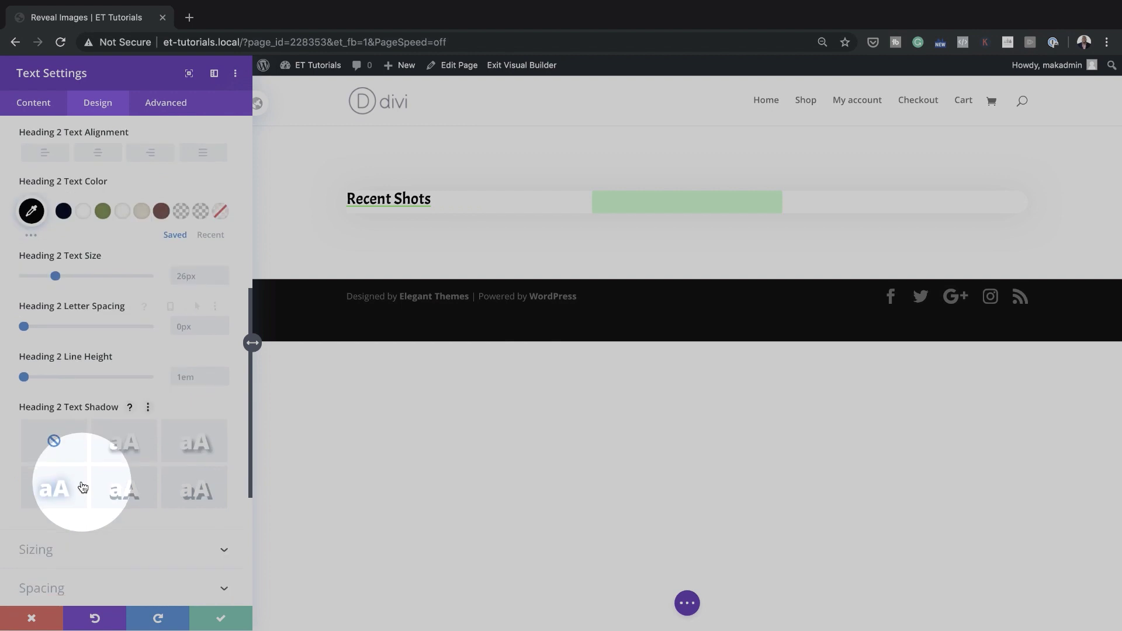
click(189, 274)
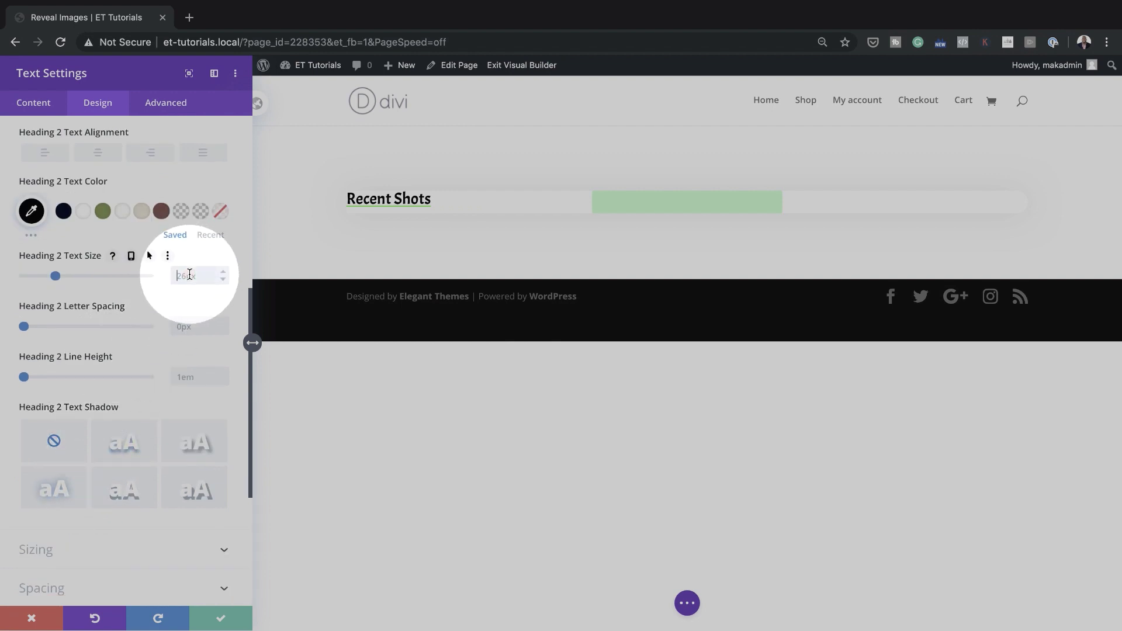
text(3vw)
Step: Set the text module's padding to 6vw top, 7vw bottom and 2vw left, and save the module settings
scroll(117, 552, down, 3)
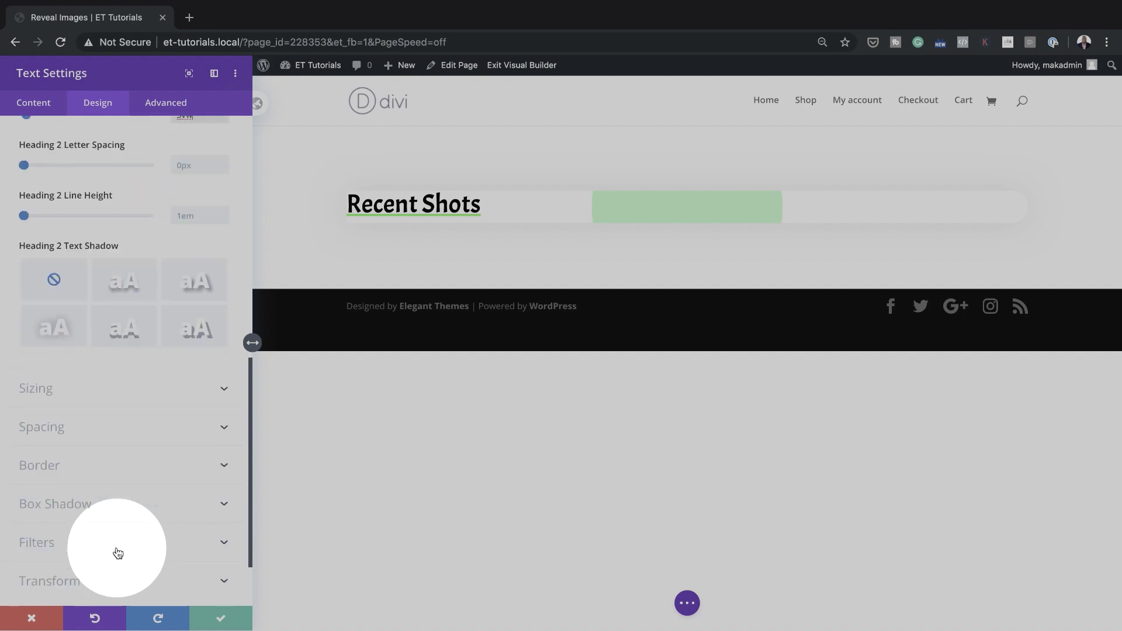
click(47, 424)
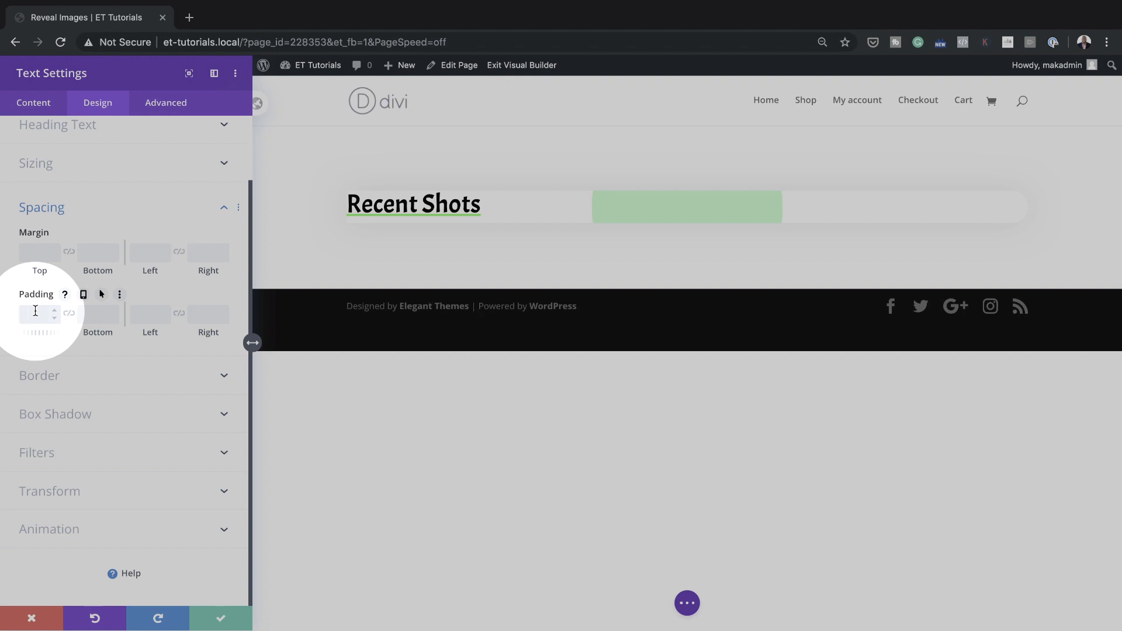
text(6vw)
click(94, 315)
text(7vw)
click(145, 314)
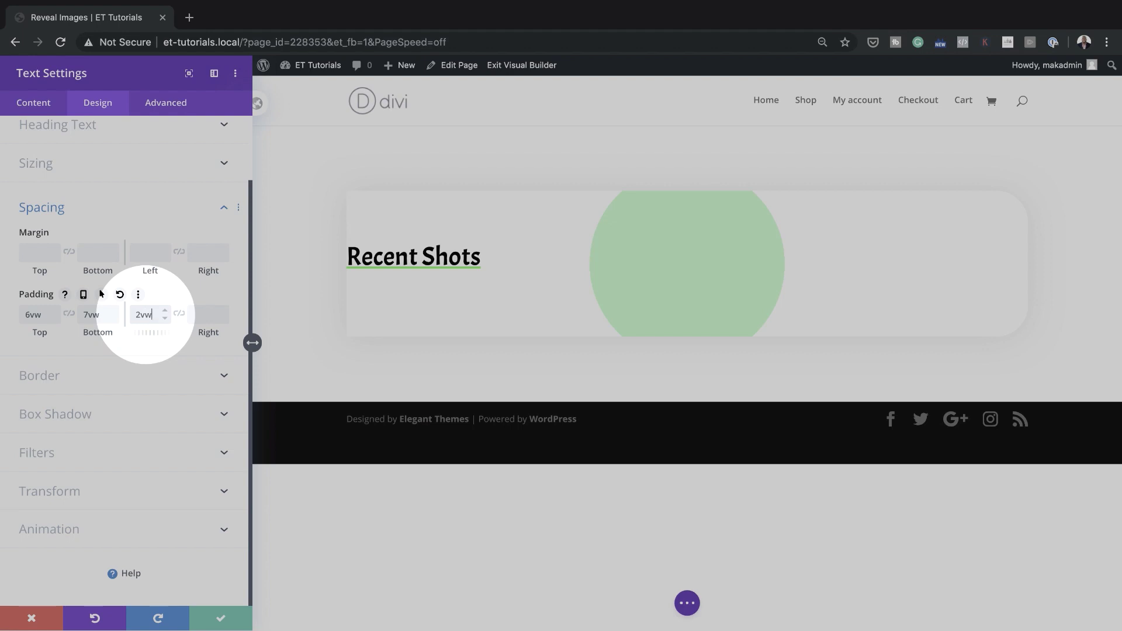
click(220, 618)
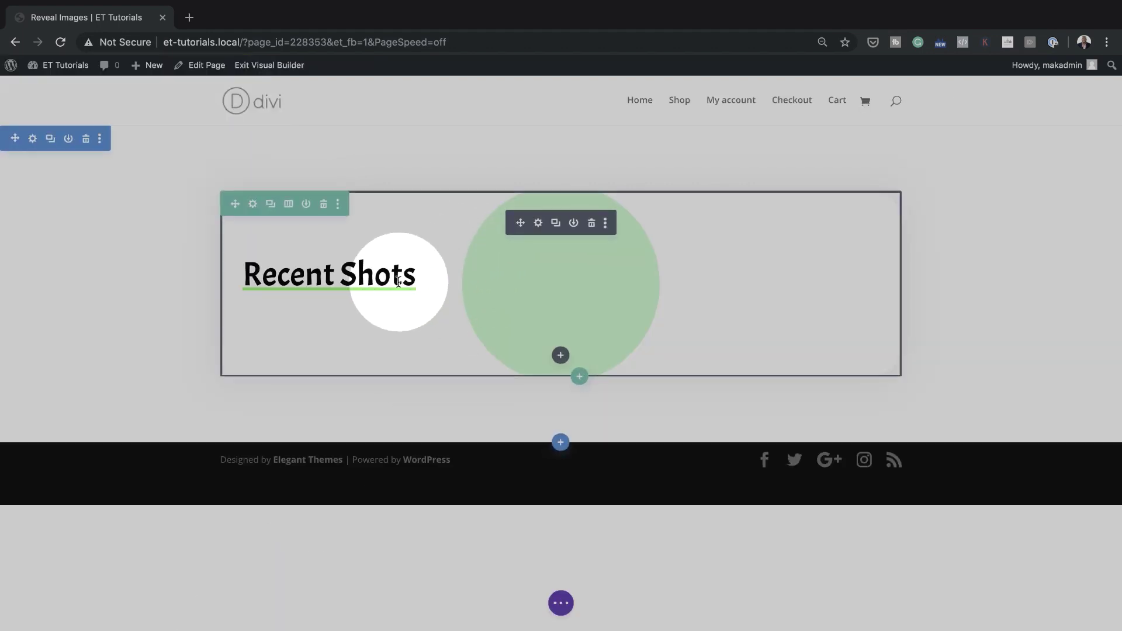
Step: Insert an Image module below the "Recent Shots" text, using business-05.jpg from the media library
click(561, 356)
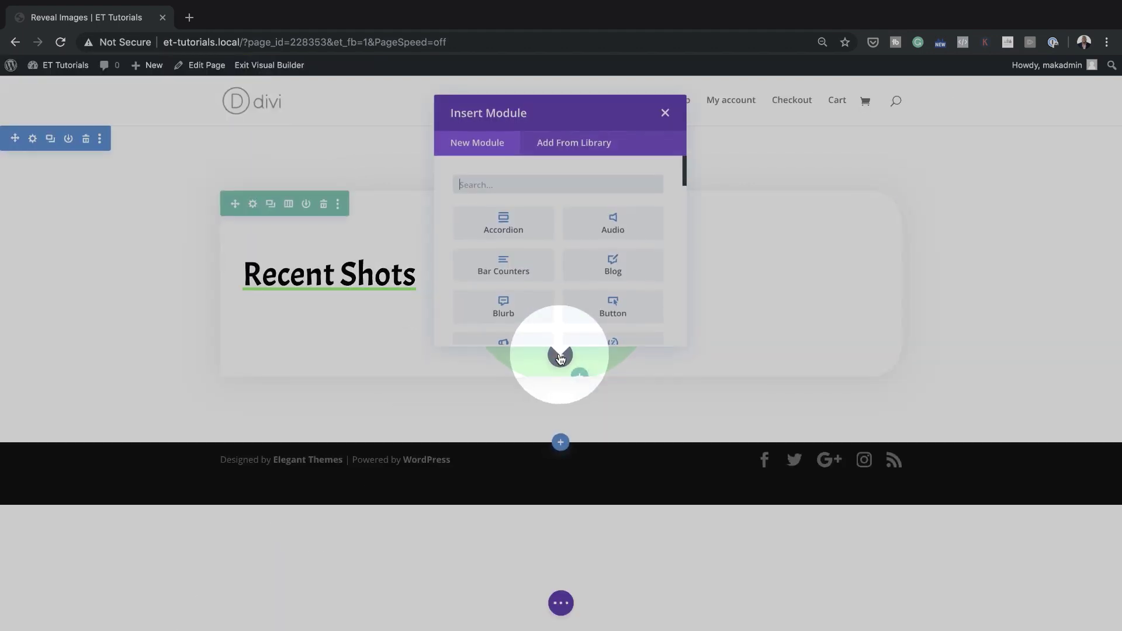
text(image)
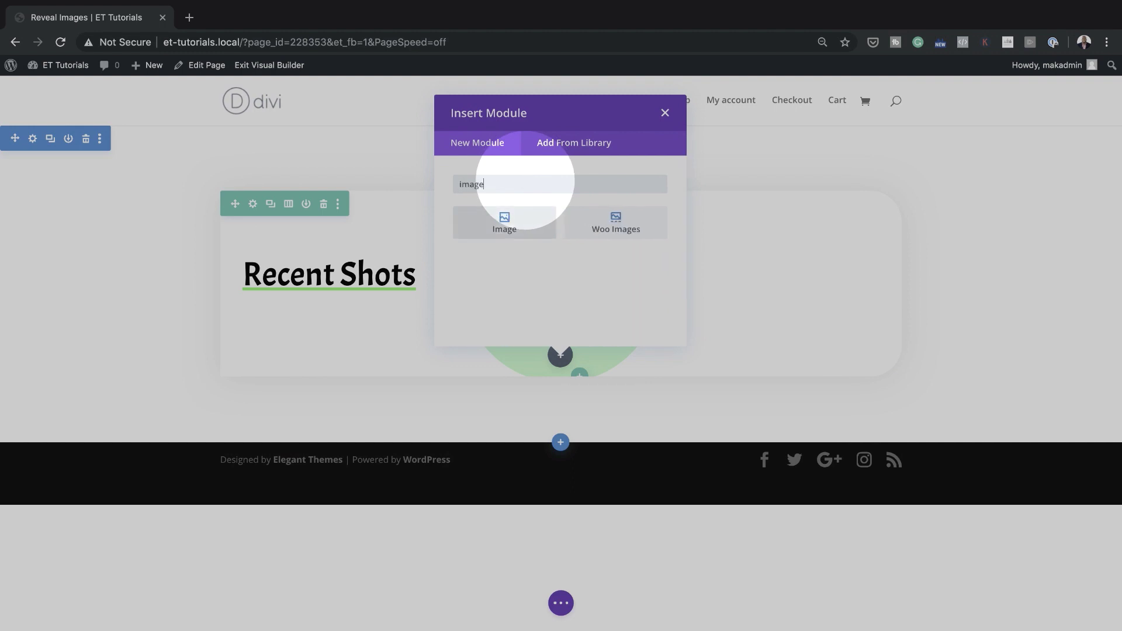
click(507, 228)
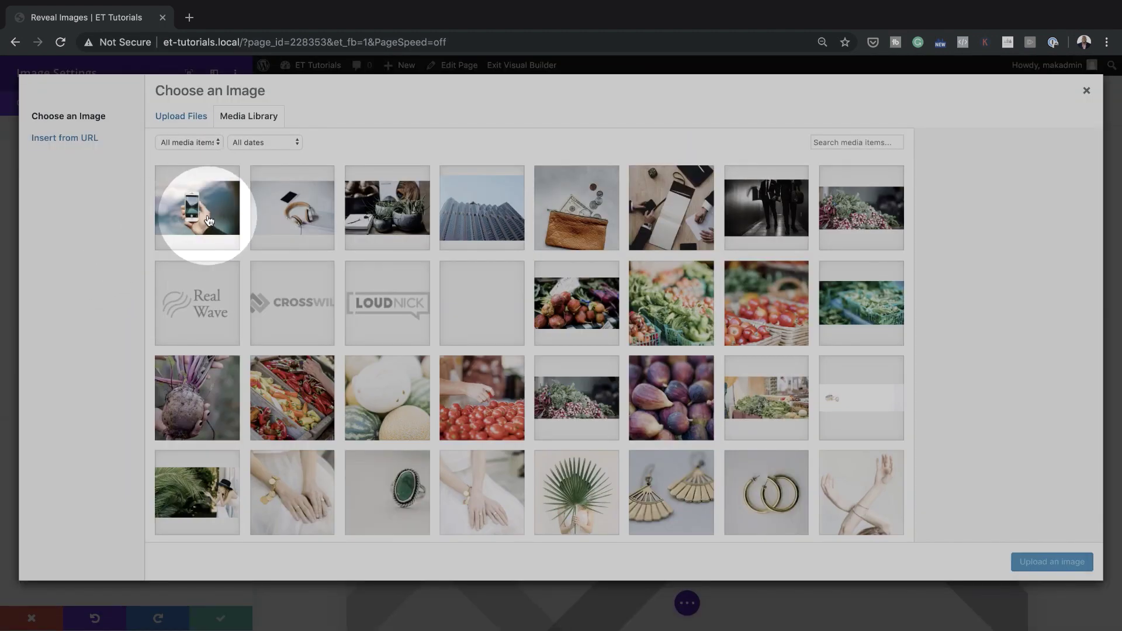
click(209, 221)
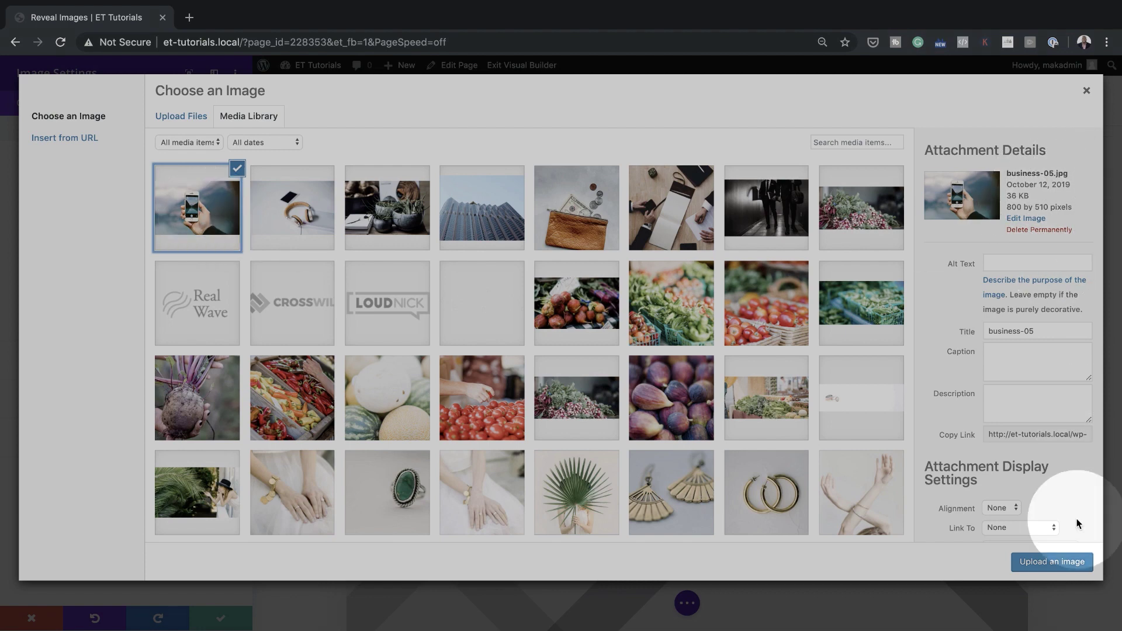
click(1051, 562)
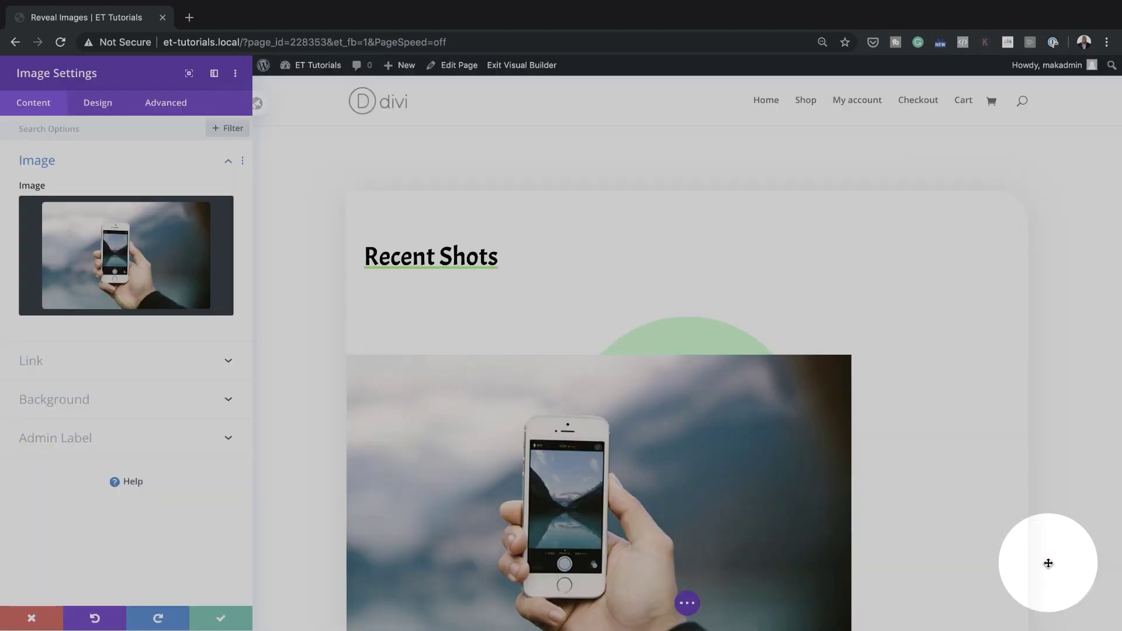
Step: Enable opening in a lightbox and forced full width for the image module, and save its settings
click(127, 368)
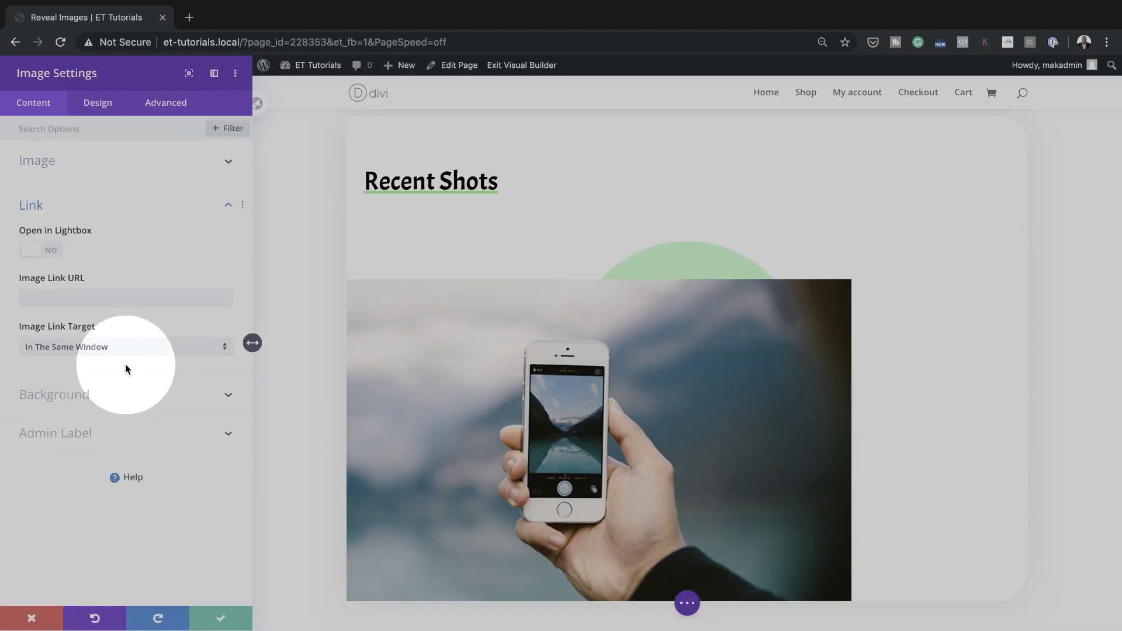
click(51, 253)
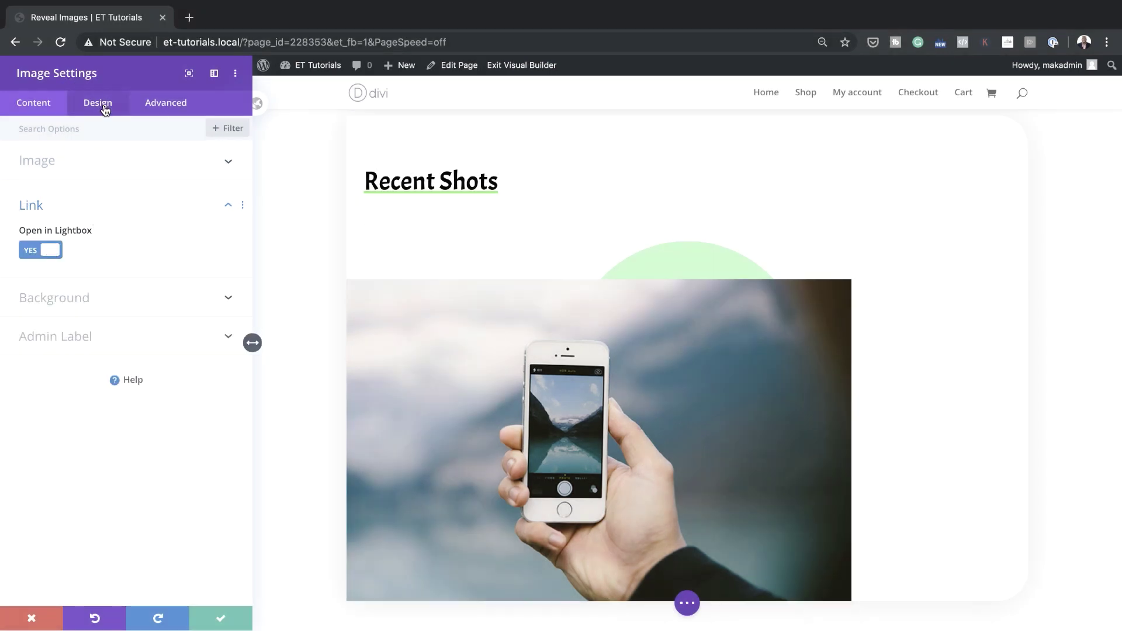
click(104, 110)
click(73, 238)
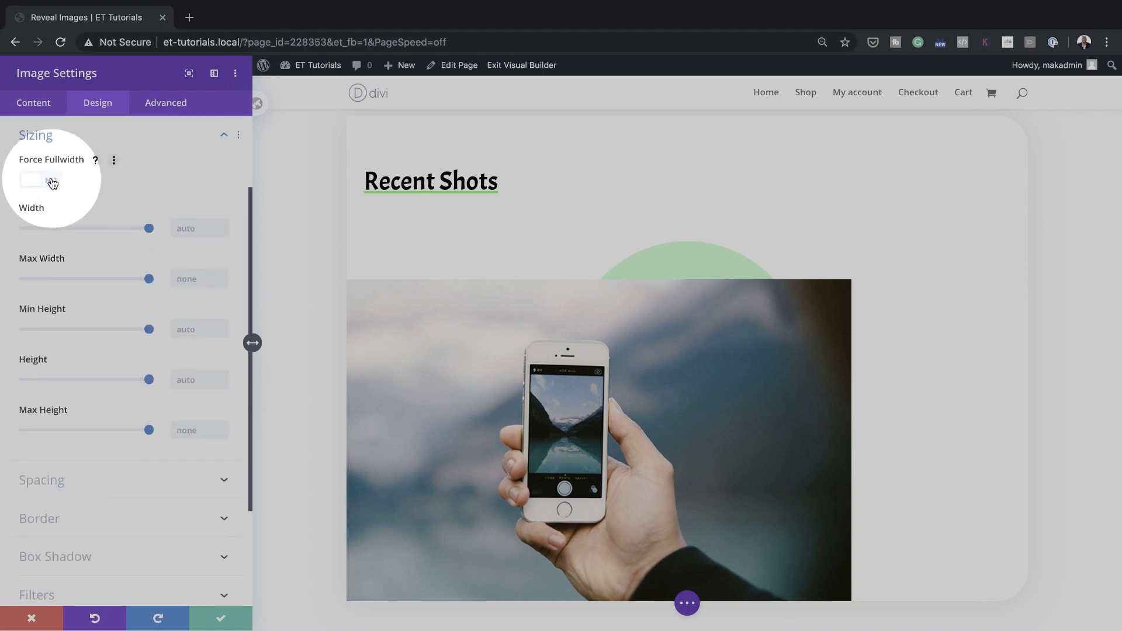
click(53, 183)
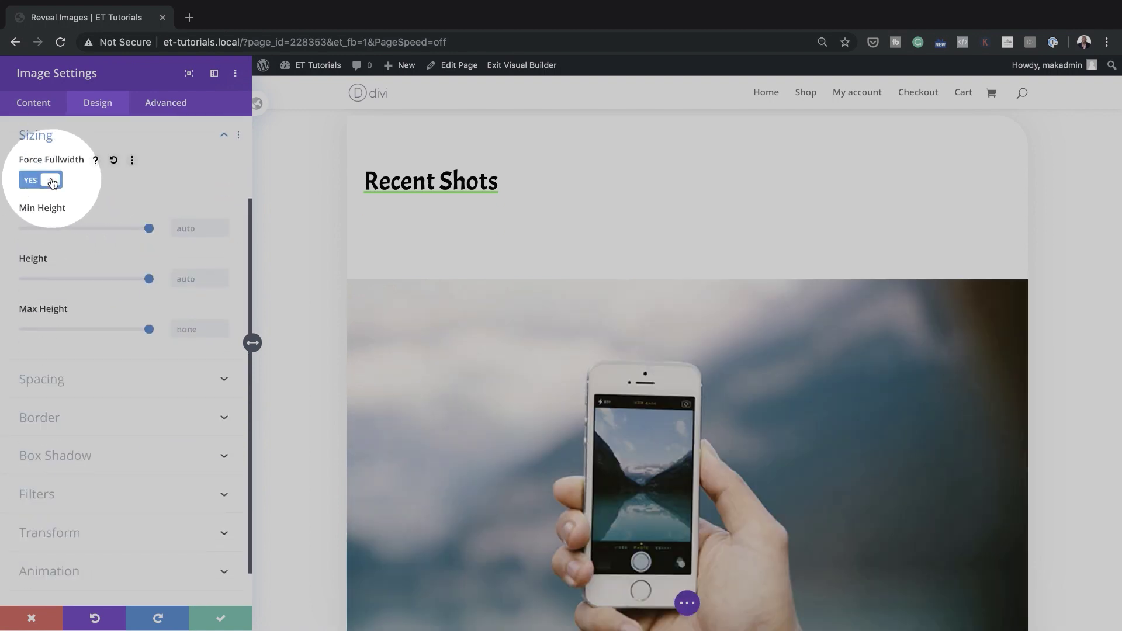
click(220, 617)
Step: Duplicate the image module twice within the same column
scroll(519, 455, down, 5)
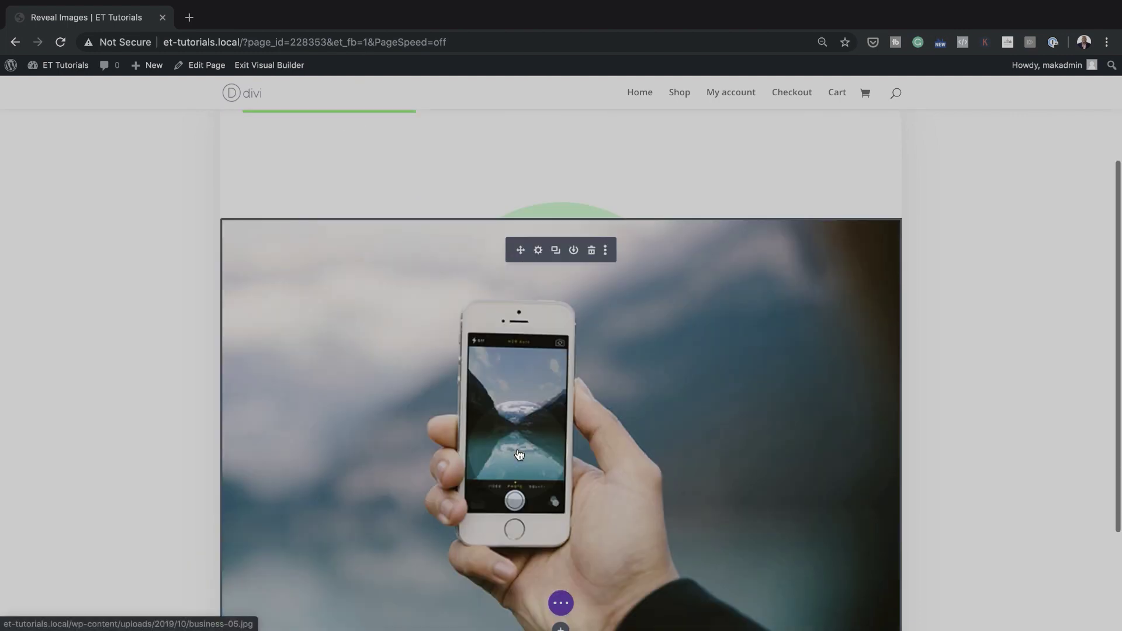
click(557, 203)
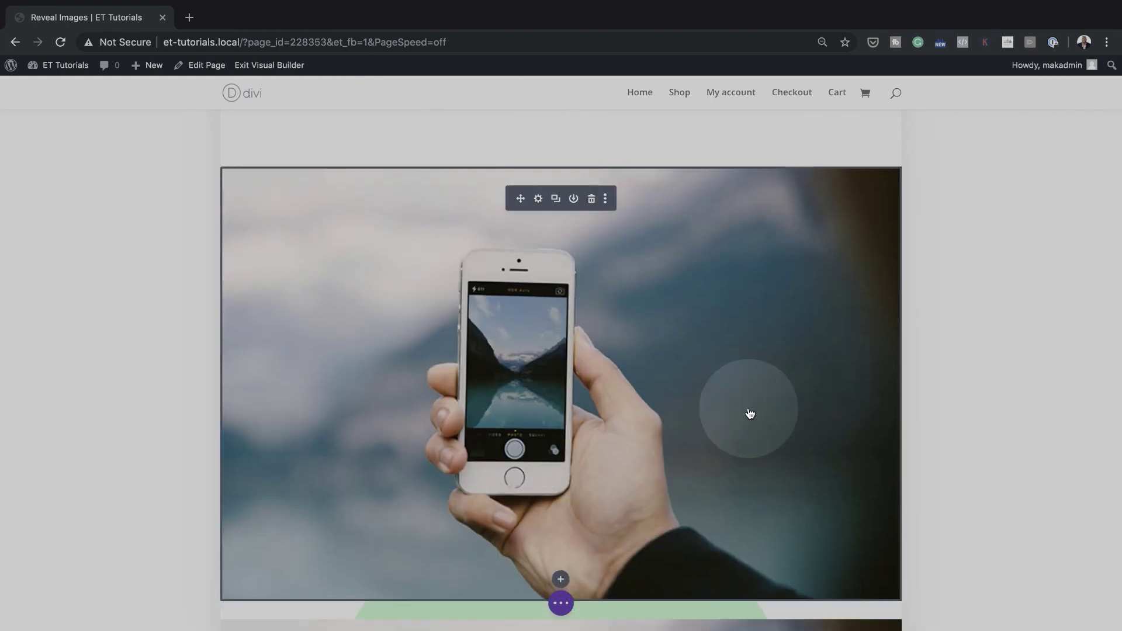
scroll(760, 415, down, 10)
scroll(764, 418, down, 4)
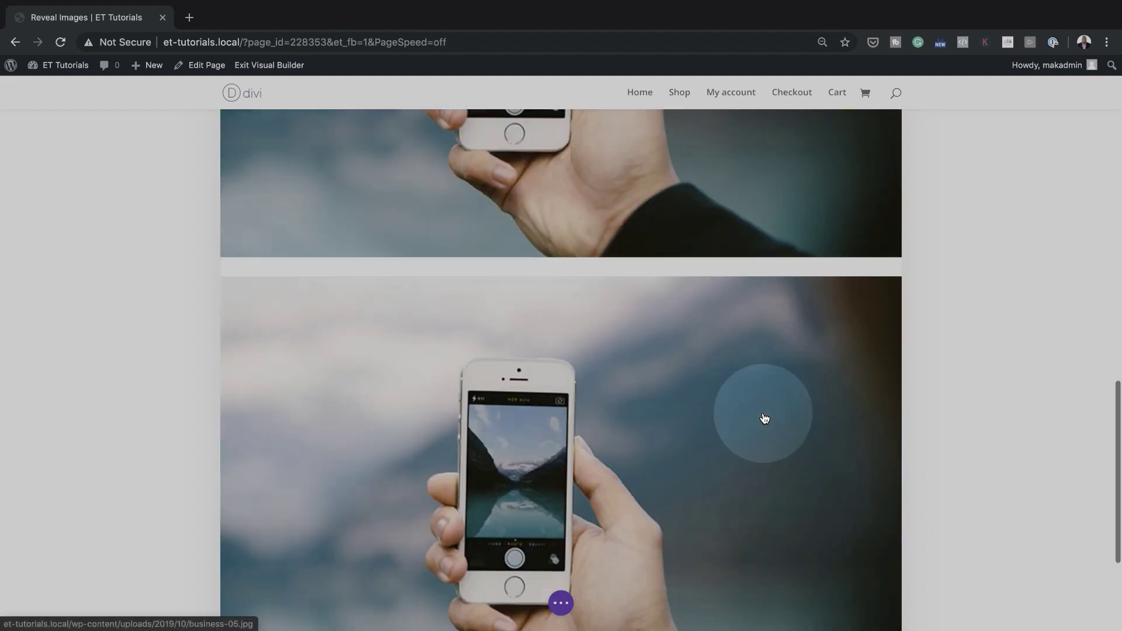
Step: Replace the second image module's picture with the headphones photo from the media library and save the module settings
scroll(764, 418, up, 7)
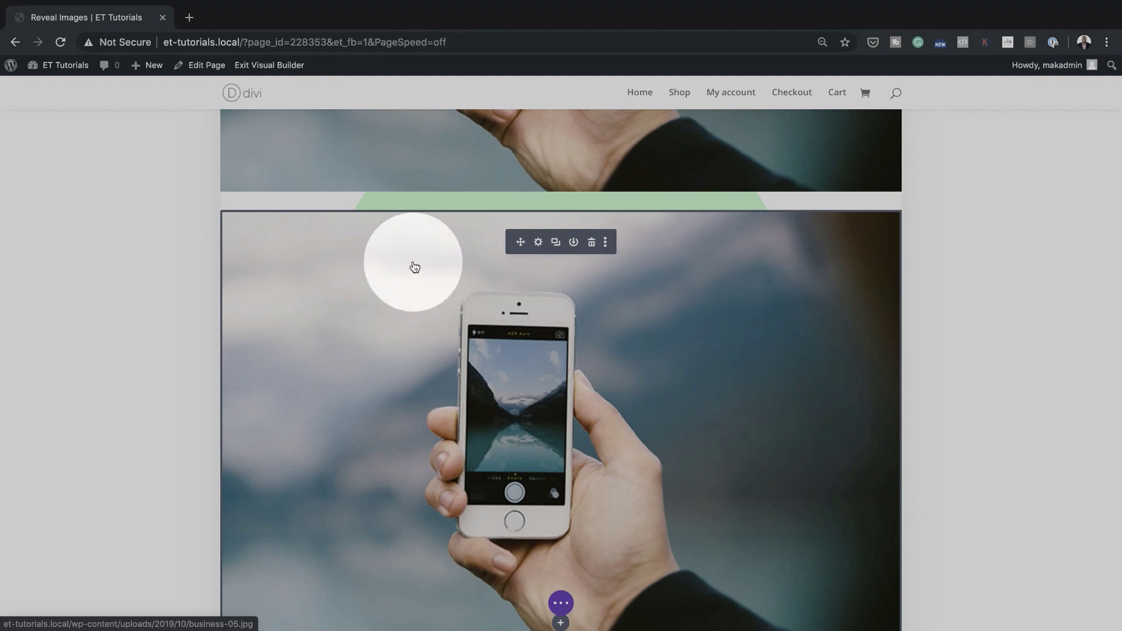
click(540, 244)
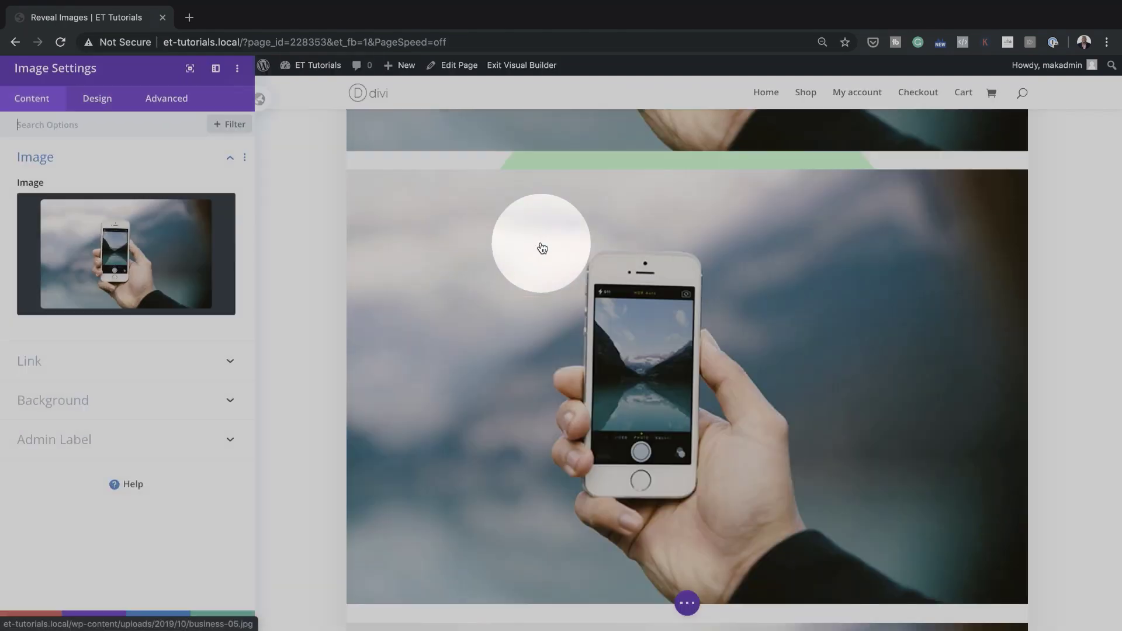
click(108, 257)
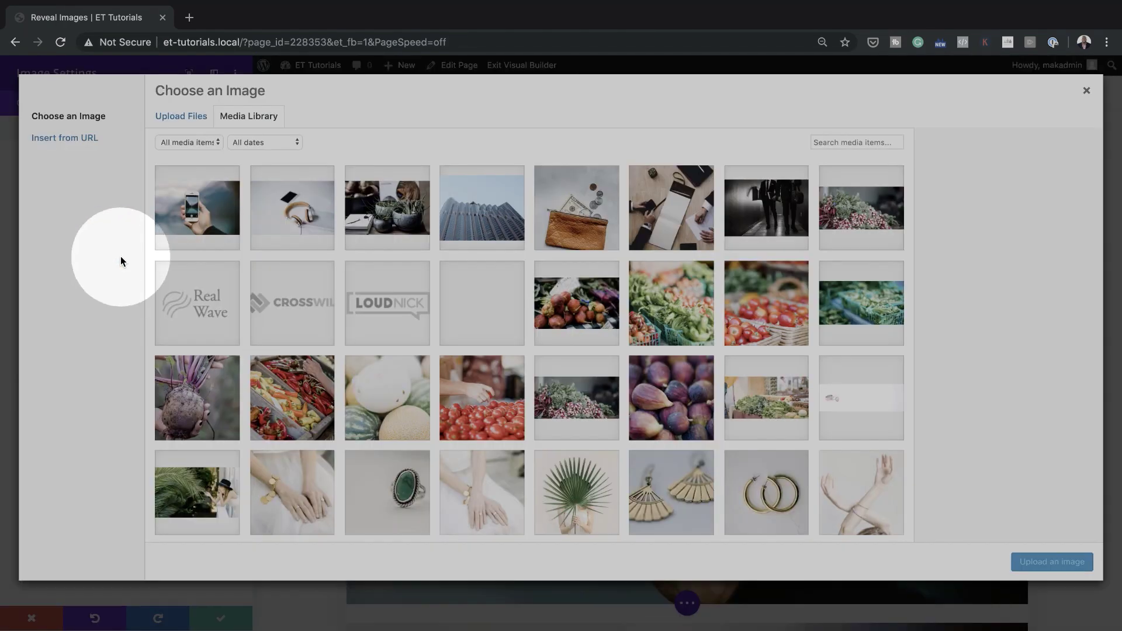
click(291, 209)
click(1032, 562)
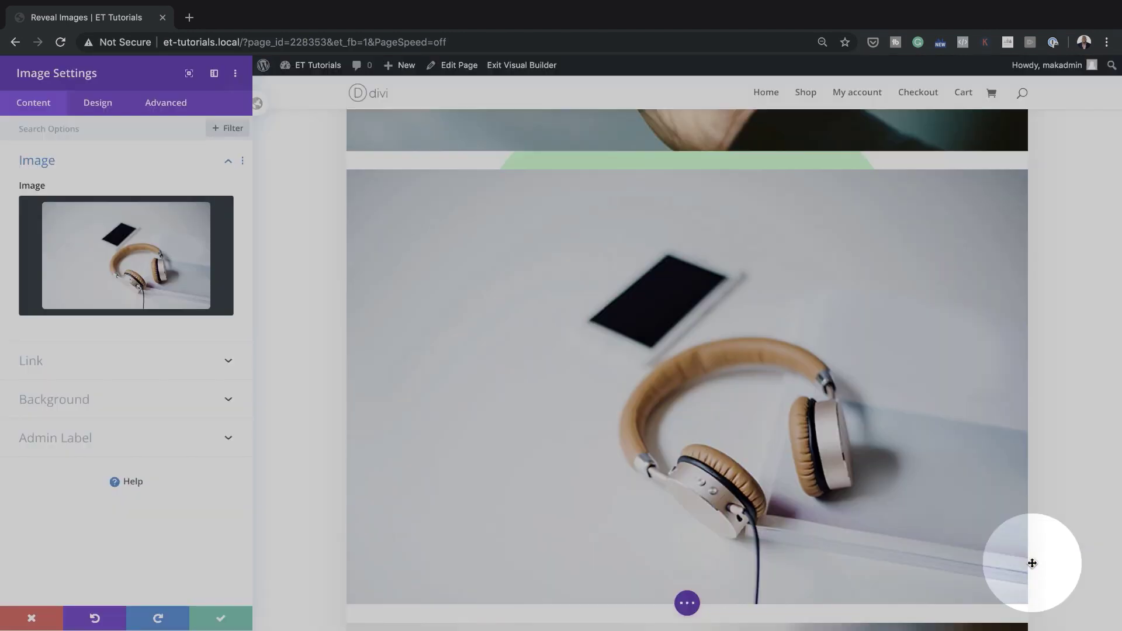
click(220, 617)
Step: Open the media library to replace the picture in the third image module
scroll(633, 484, down, 8)
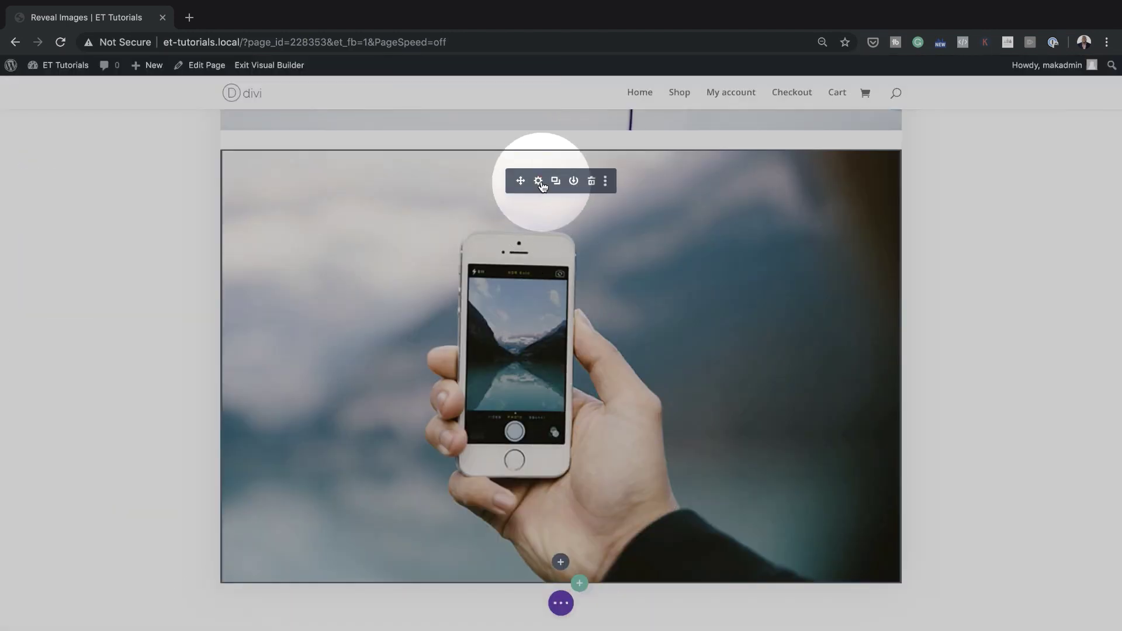
click(539, 182)
click(138, 261)
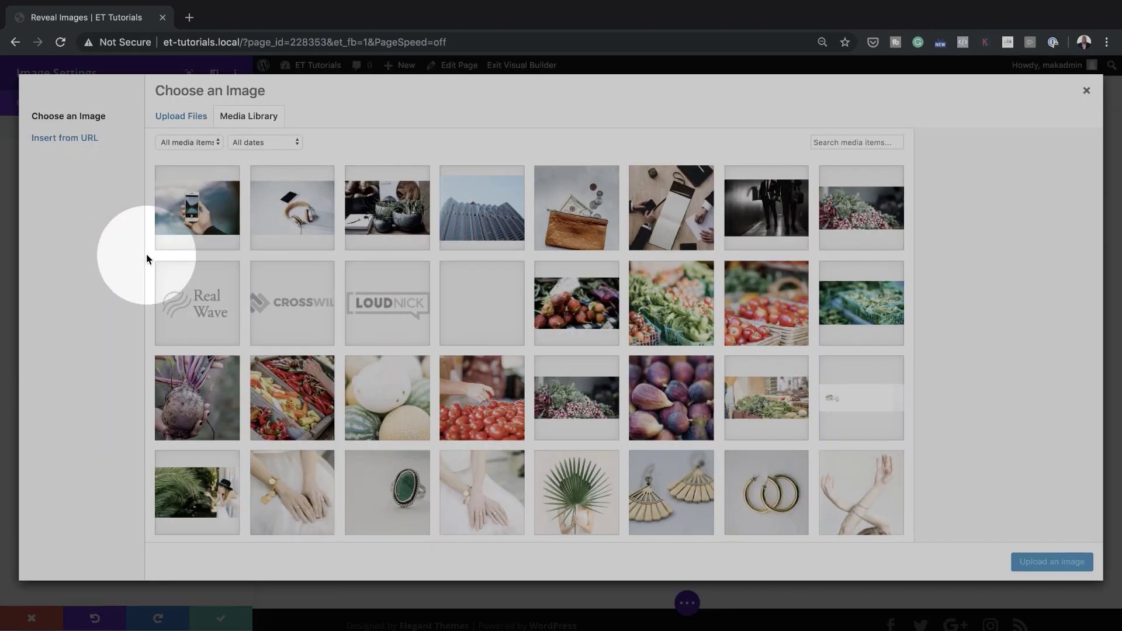
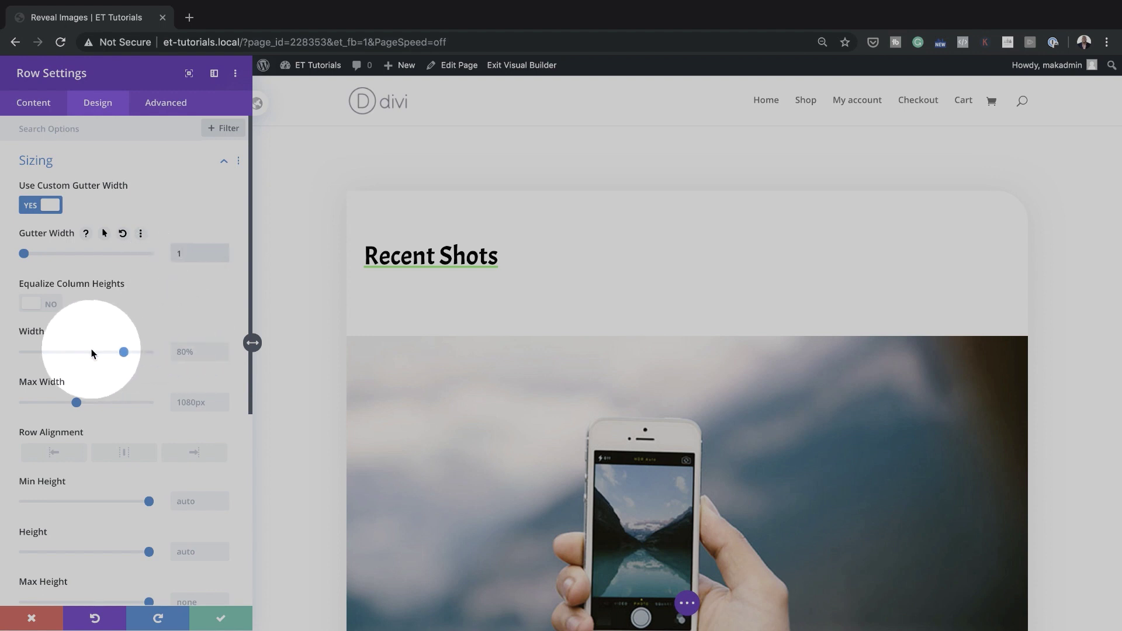
Step: Set the row's width to 20%, its max width to 100% and its height to 15.9vw
click(184, 351)
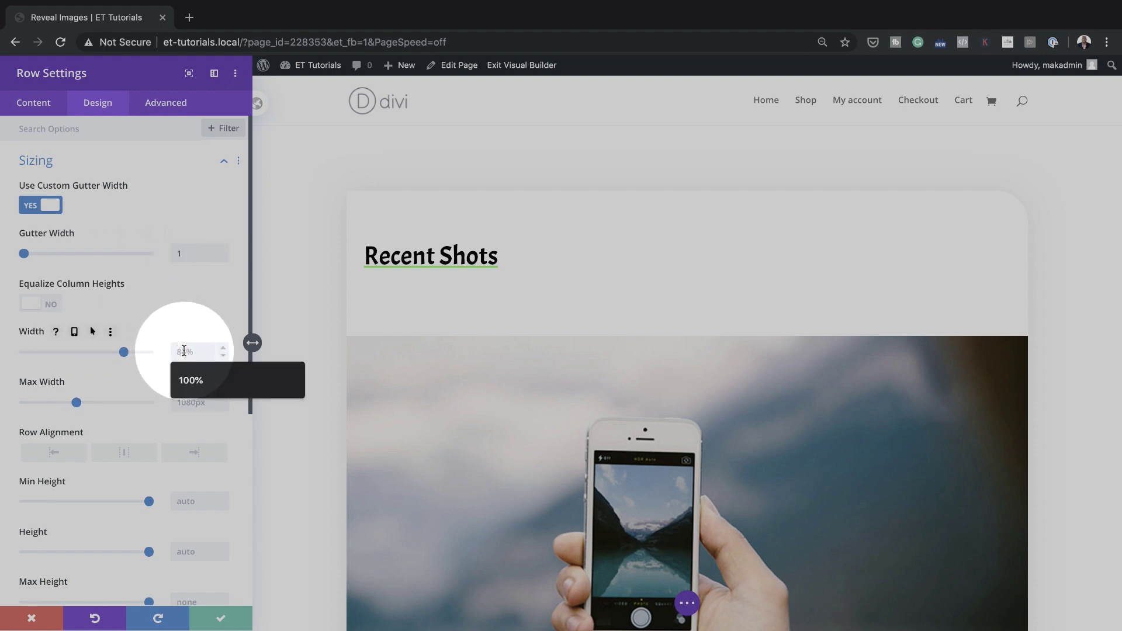
text(20%)
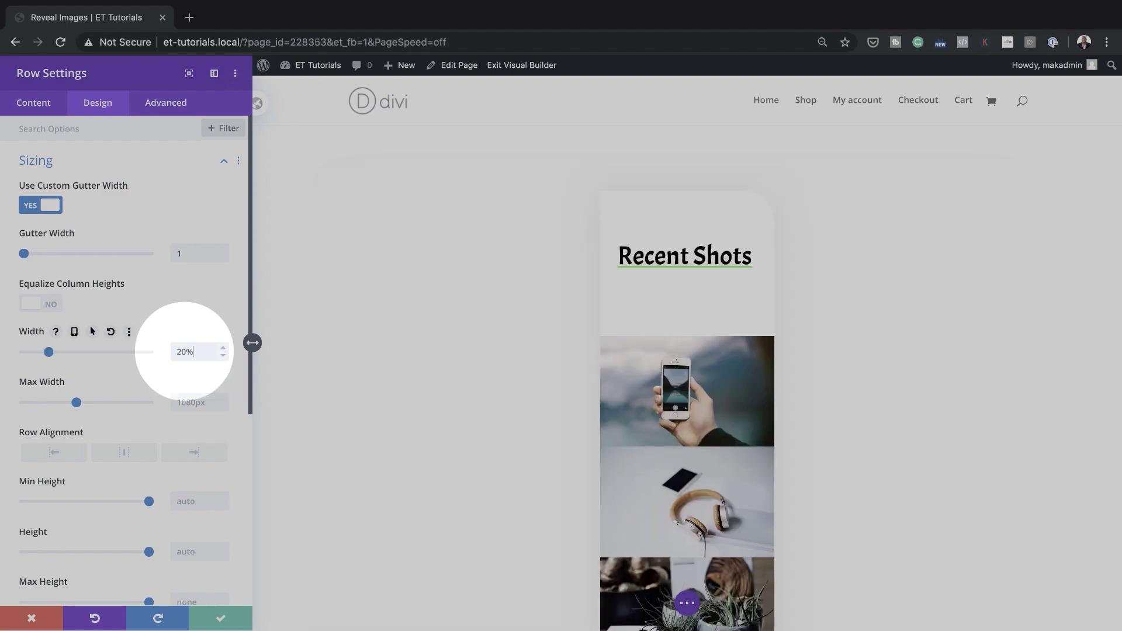
click(179, 402)
click(218, 438)
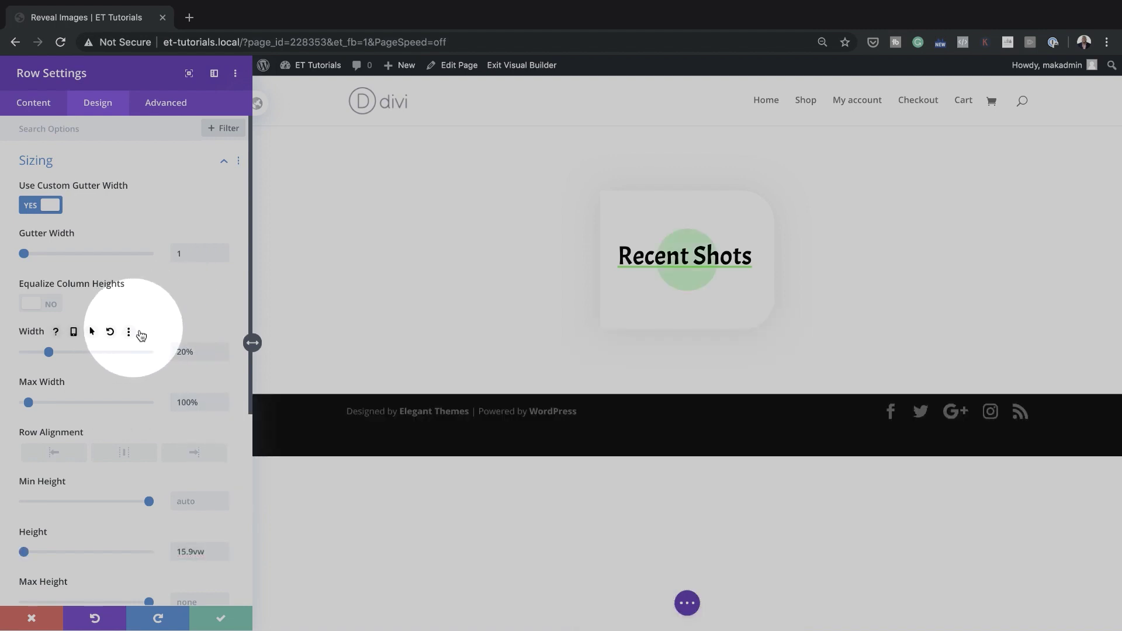
Step: Enable hover options for the row's width and set the hover width to 100%
click(93, 333)
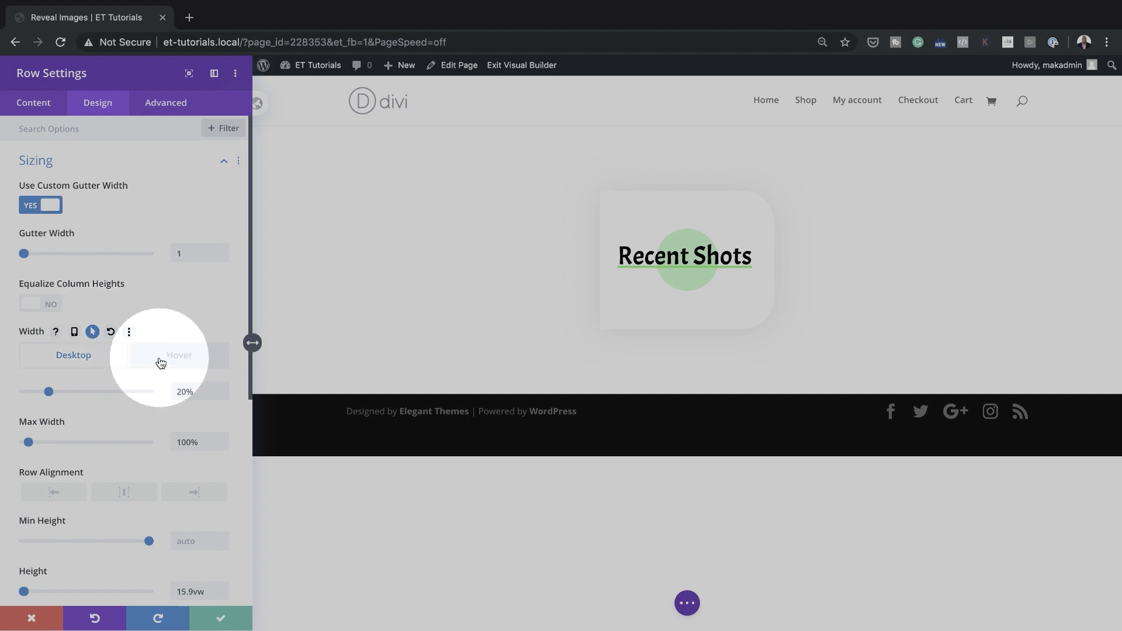
click(179, 355)
click(193, 393)
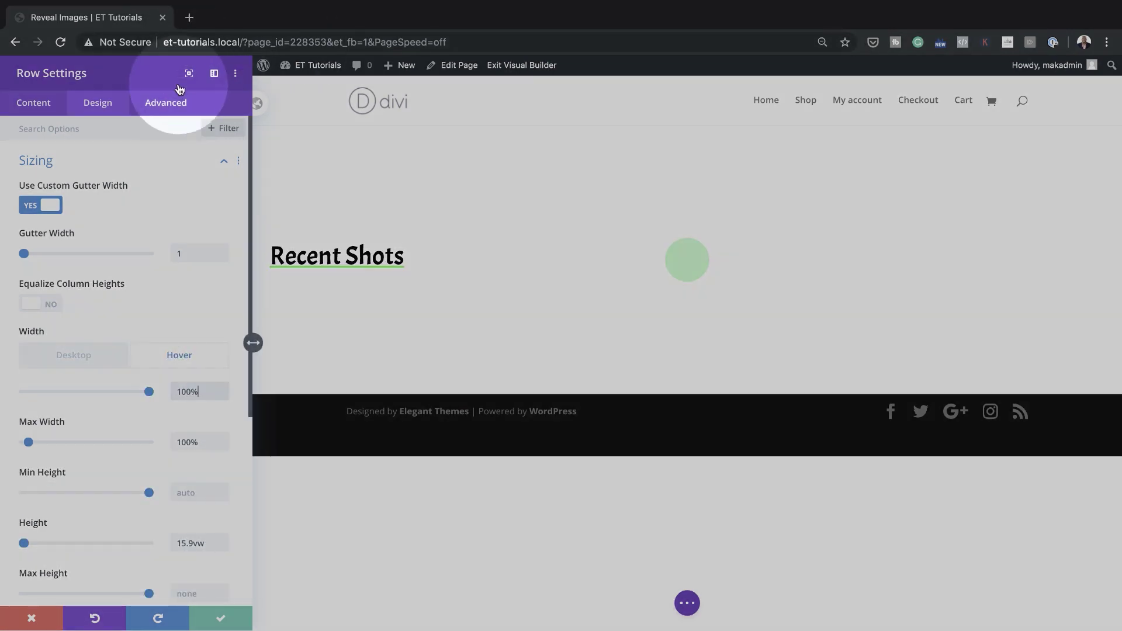
Step: Set the row's horizontal and vertical overflow to Hidden and its transition duration to 0ms
click(165, 105)
click(63, 242)
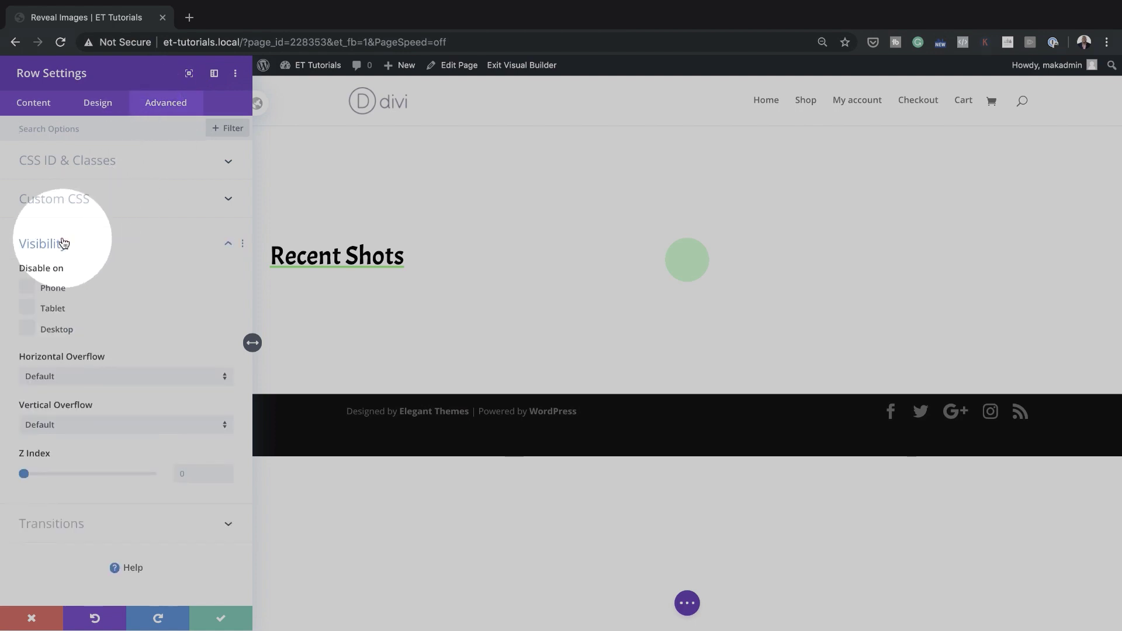
click(107, 377)
click(104, 451)
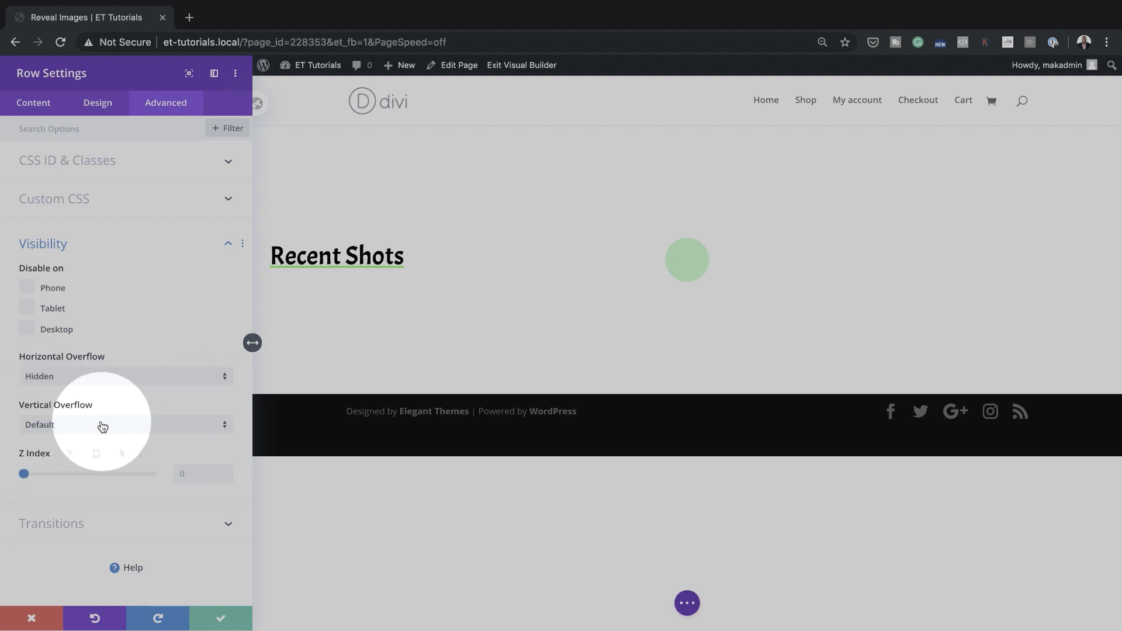
click(102, 425)
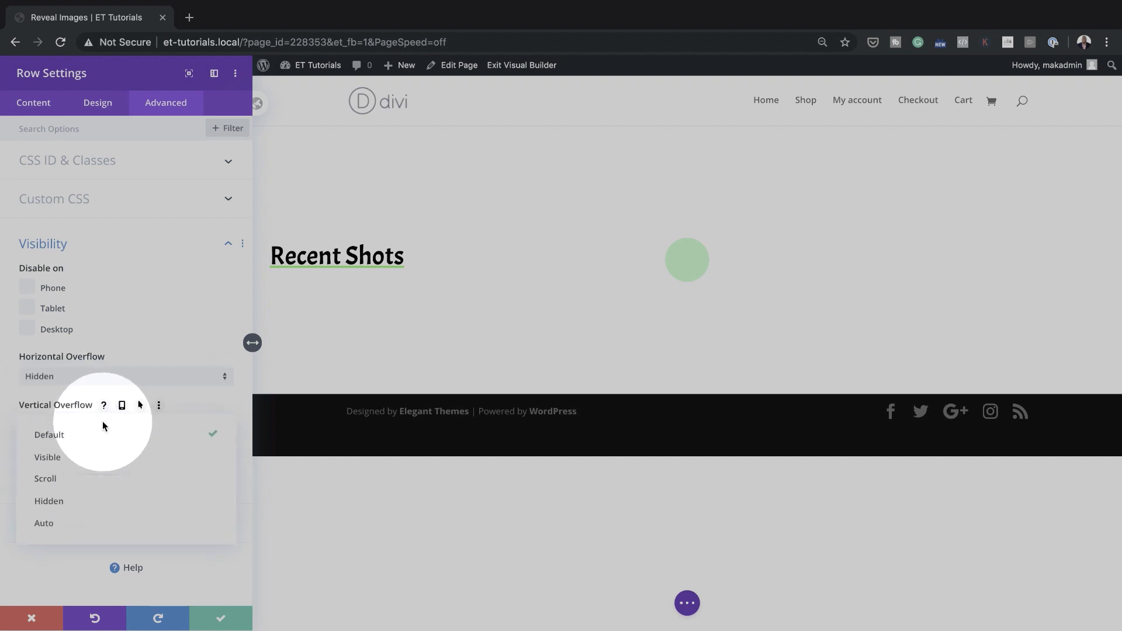
click(103, 499)
click(116, 530)
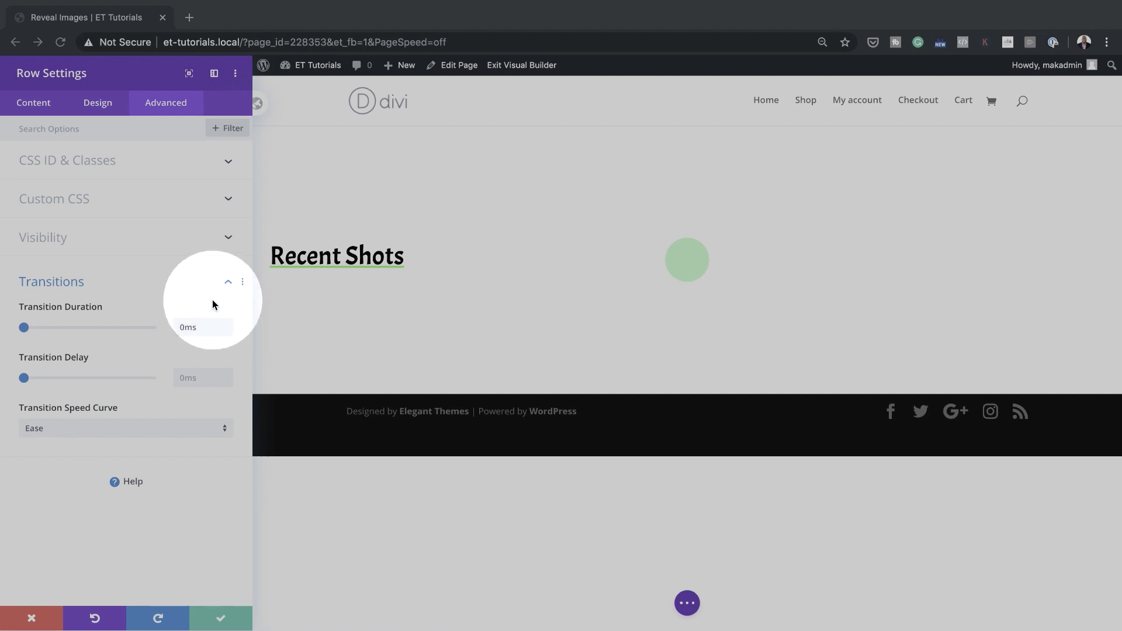
Step: Add hover CSS "display: grid; grid-template-columns: 20% 25% 25% 25%; grid-gap: 10px;" to the column's main element and save the changes
click(34, 104)
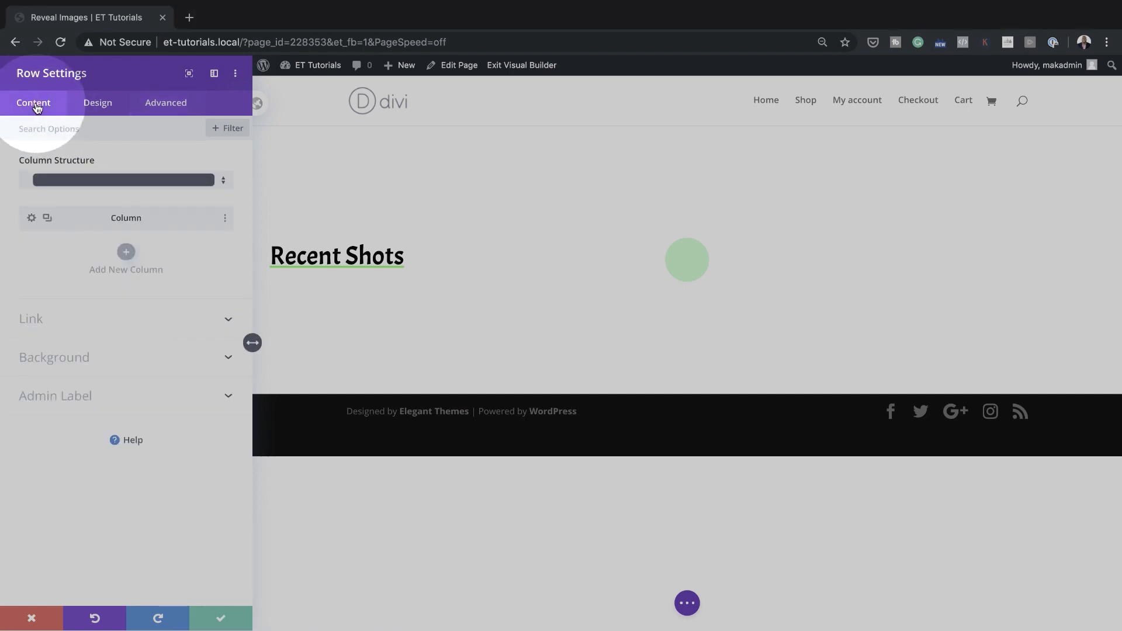
click(32, 219)
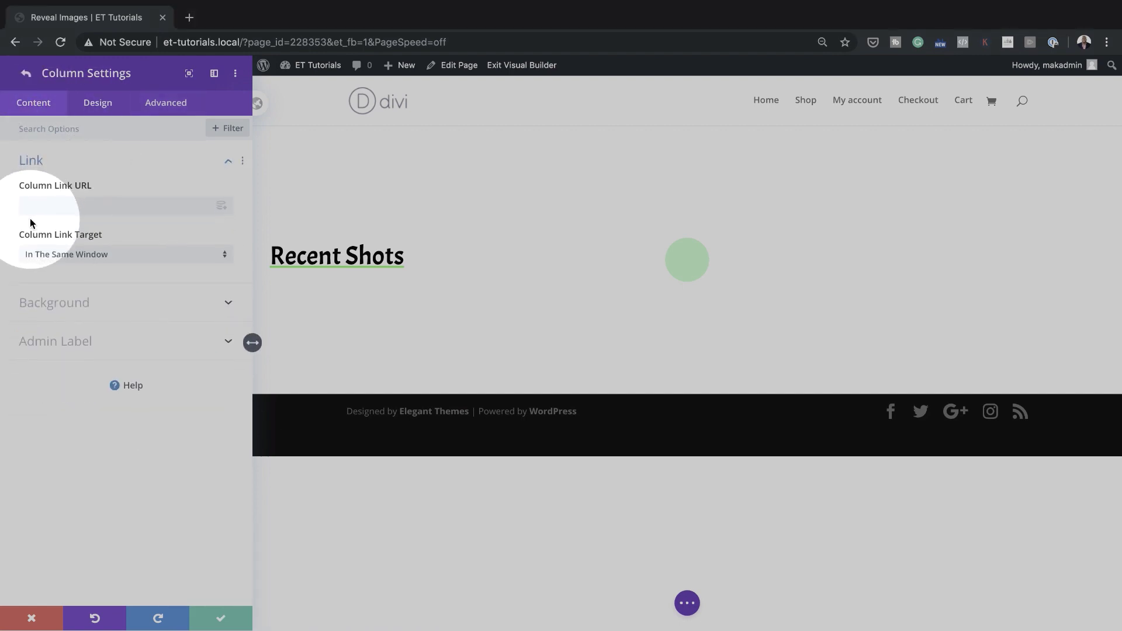
click(165, 104)
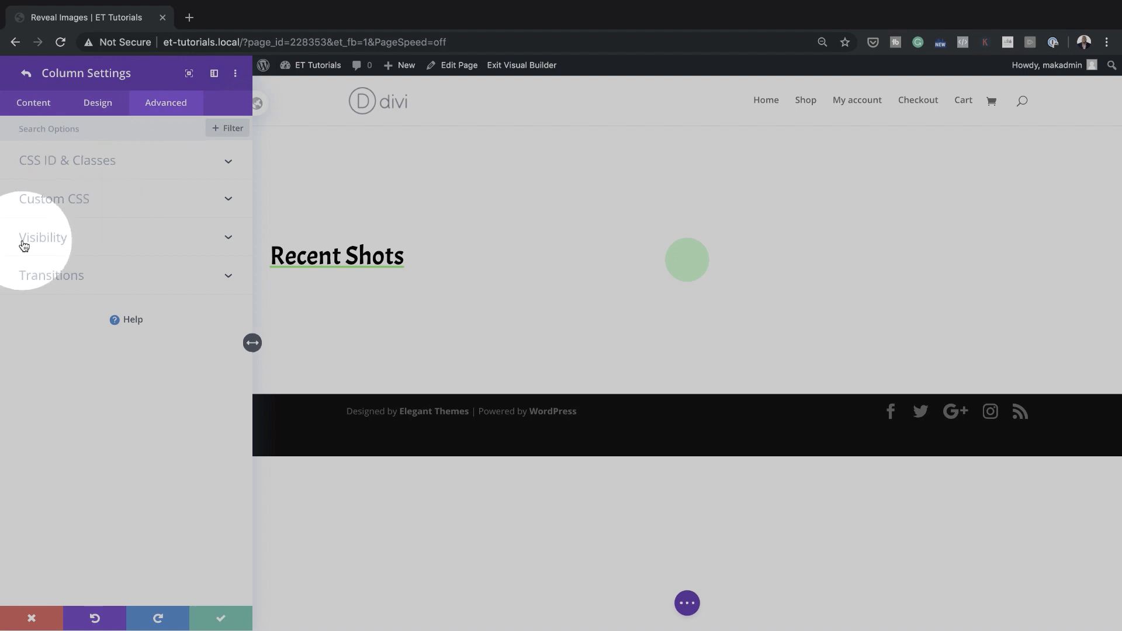
click(82, 199)
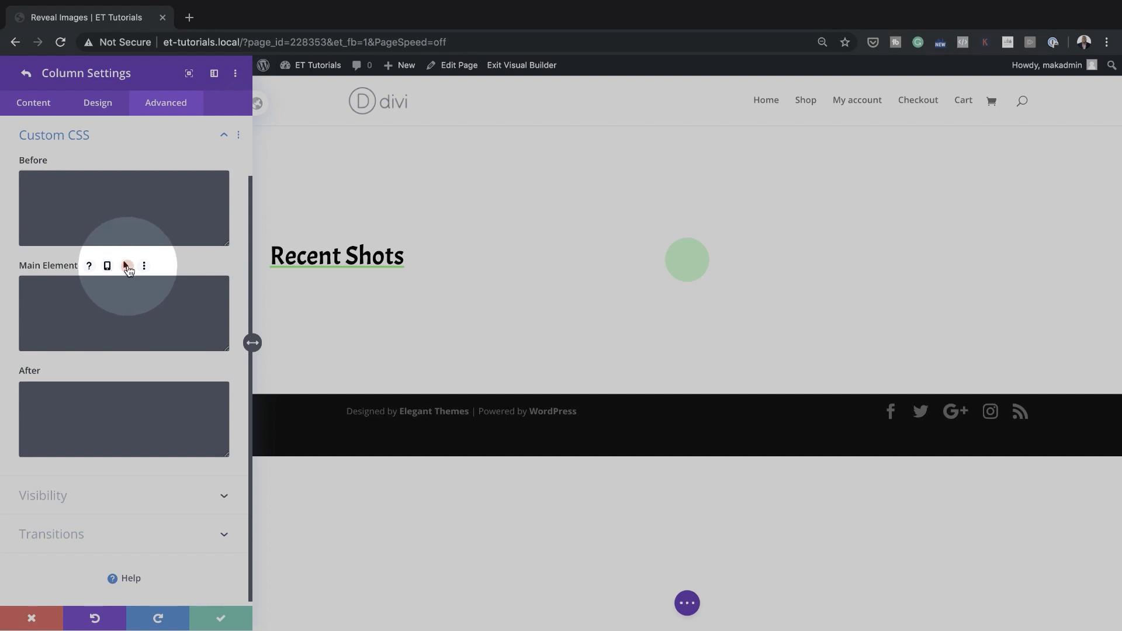
click(128, 268)
click(193, 290)
click(145, 343)
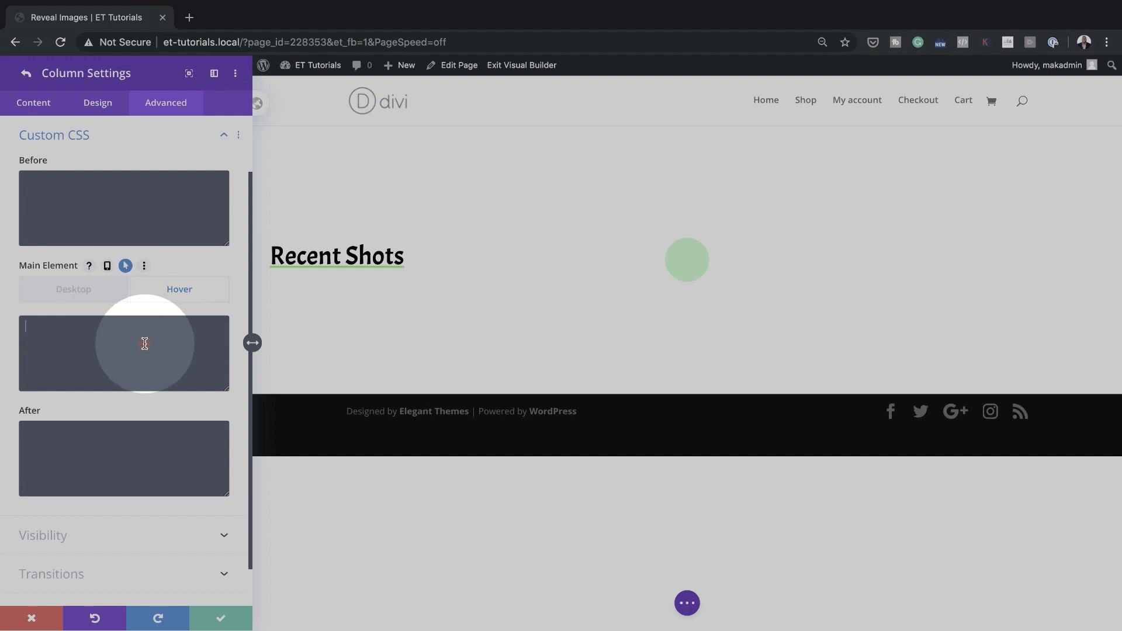
text(display: grid; grid-template-columns: 20% 25% 25% 25%; grid-gap: 10px;)
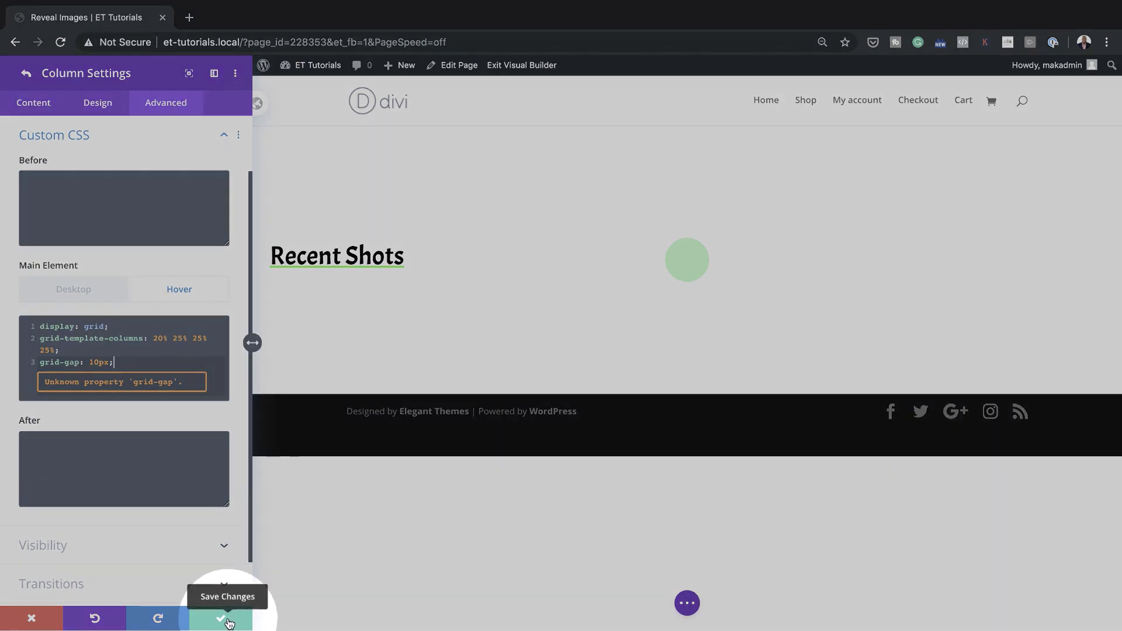
click(229, 622)
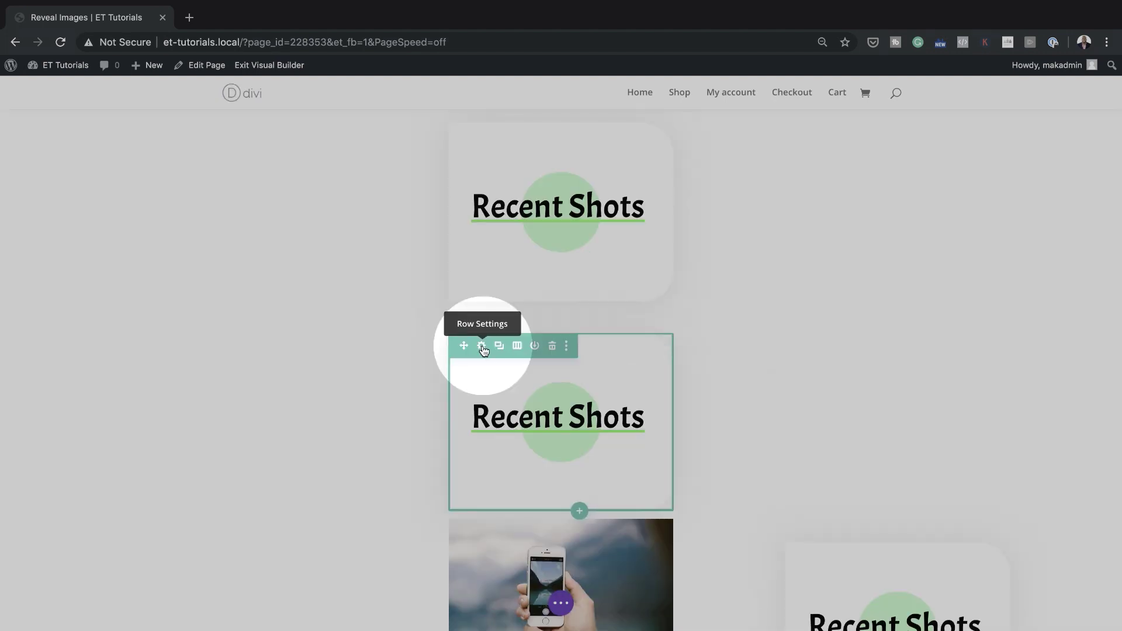
Step: Change the first background gradient color of the middle "Recent Shots" row to #ffdc96 and save the row settings
click(482, 346)
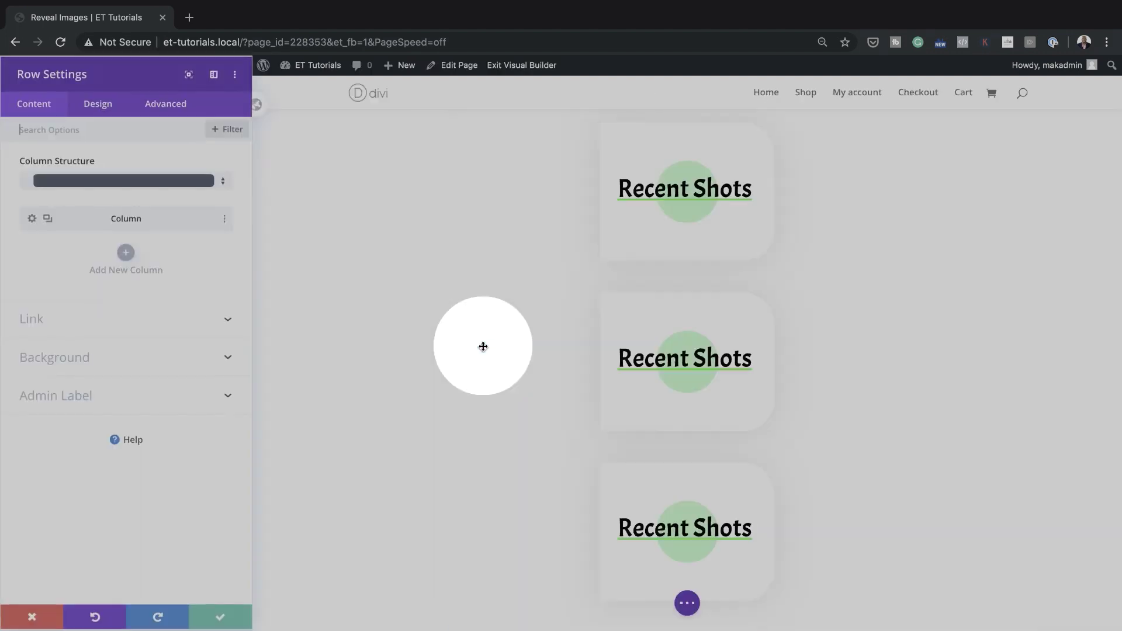
click(81, 363)
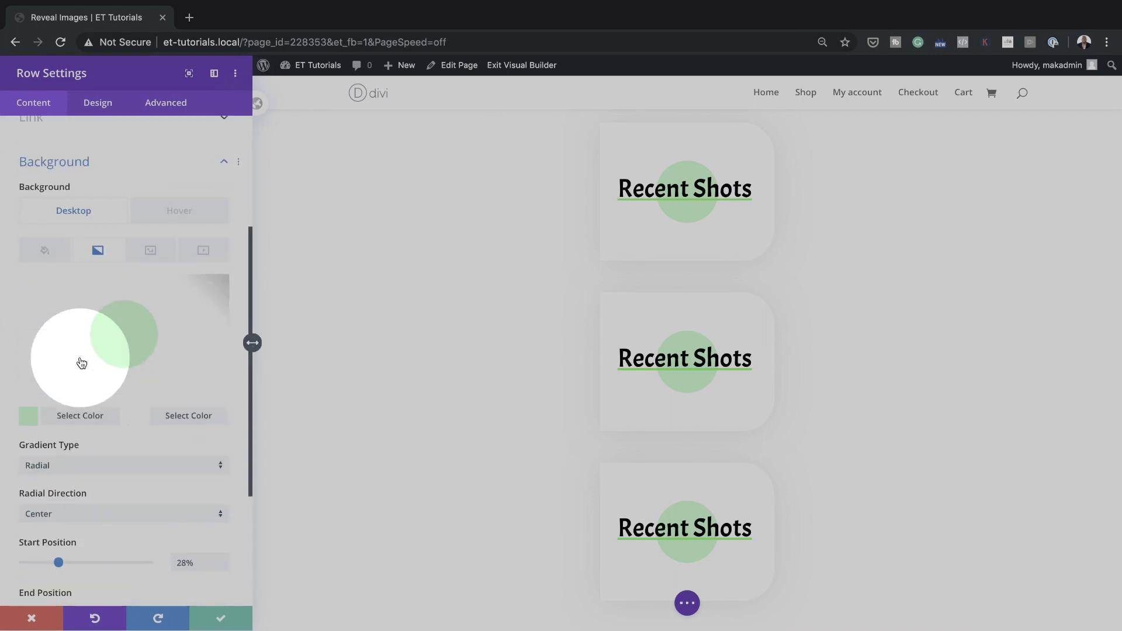
click(28, 415)
click(34, 291)
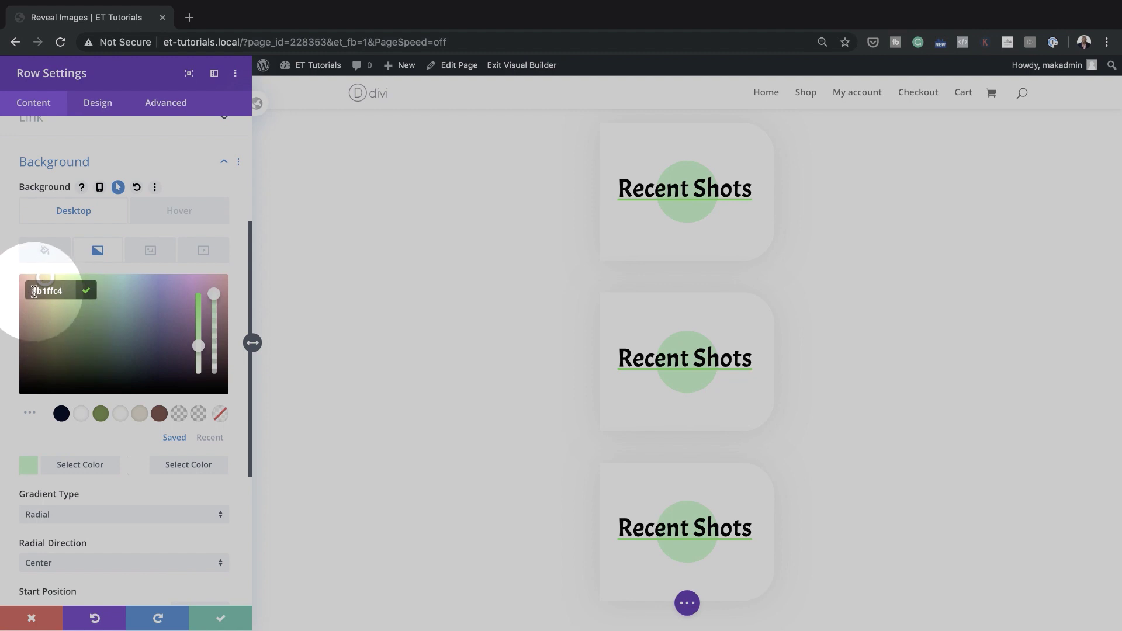
drag(36, 291, 70, 292)
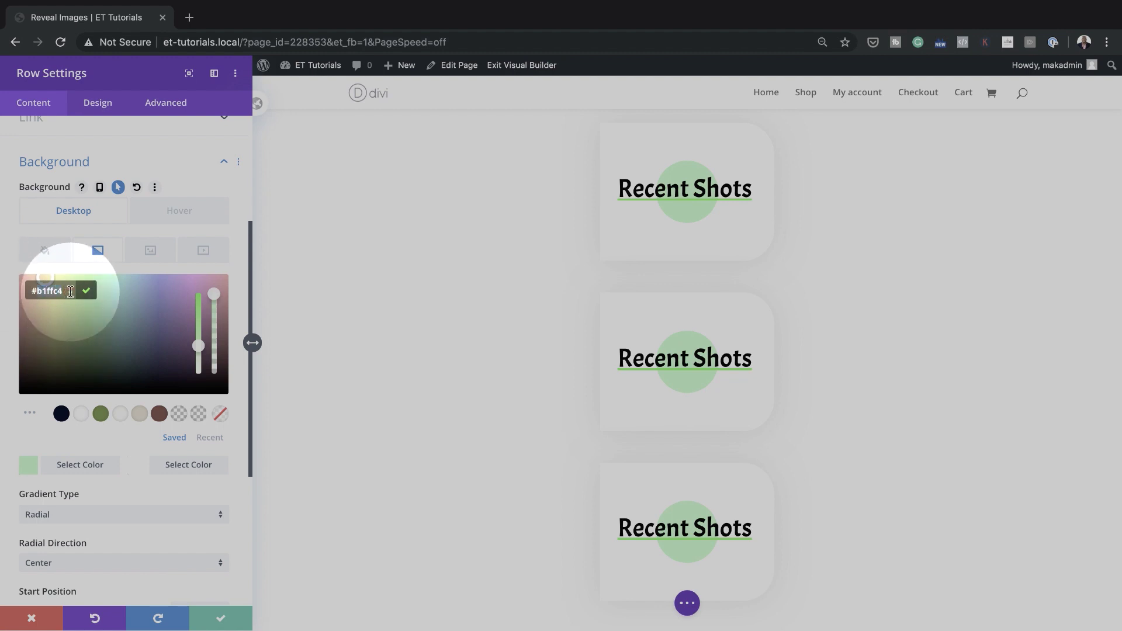
text(#ffdc96)
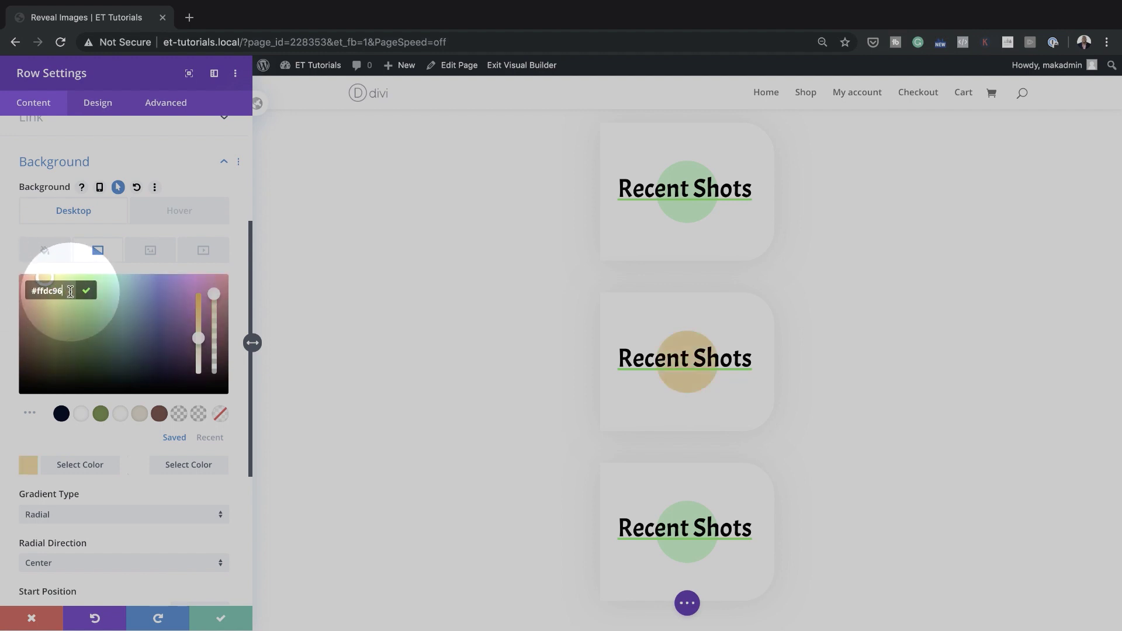
click(224, 621)
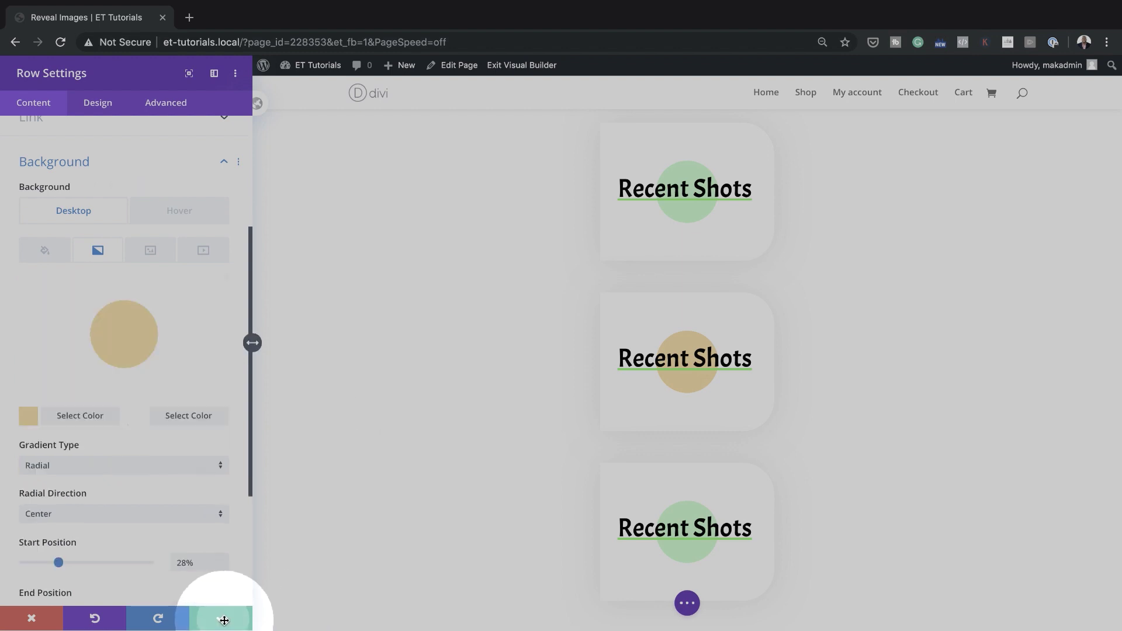
Step: Open the last row's settings from the wireframe view and return the builder to desktop view
scroll(378, 508, down, 2)
scroll(378, 508, down, 1)
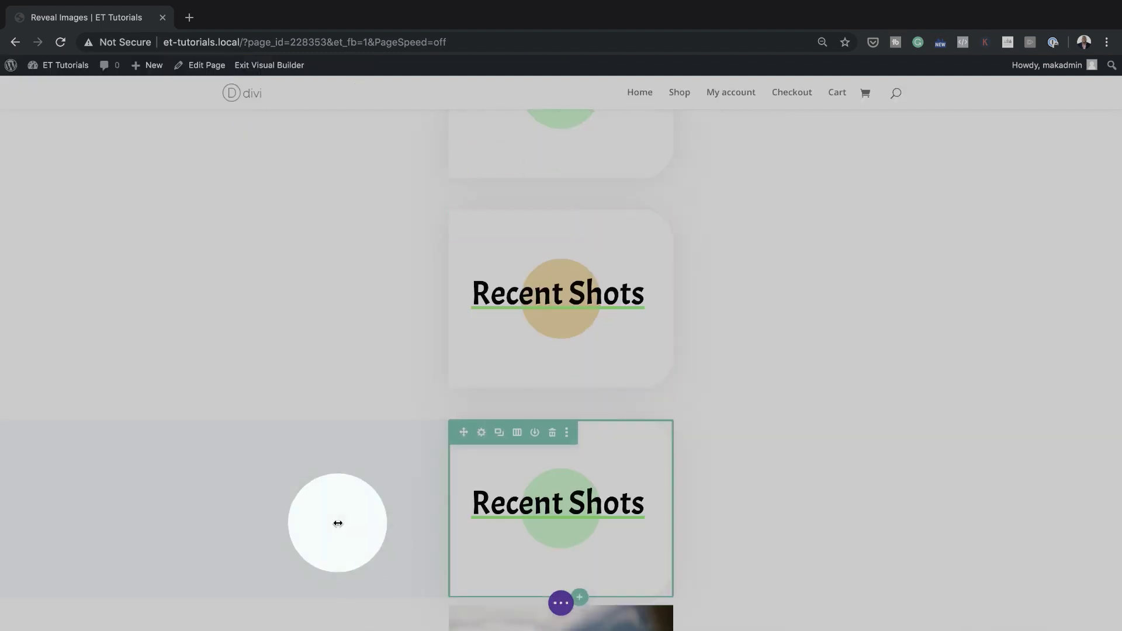
scroll(338, 523, down, 2)
scroll(351, 380, down, 3)
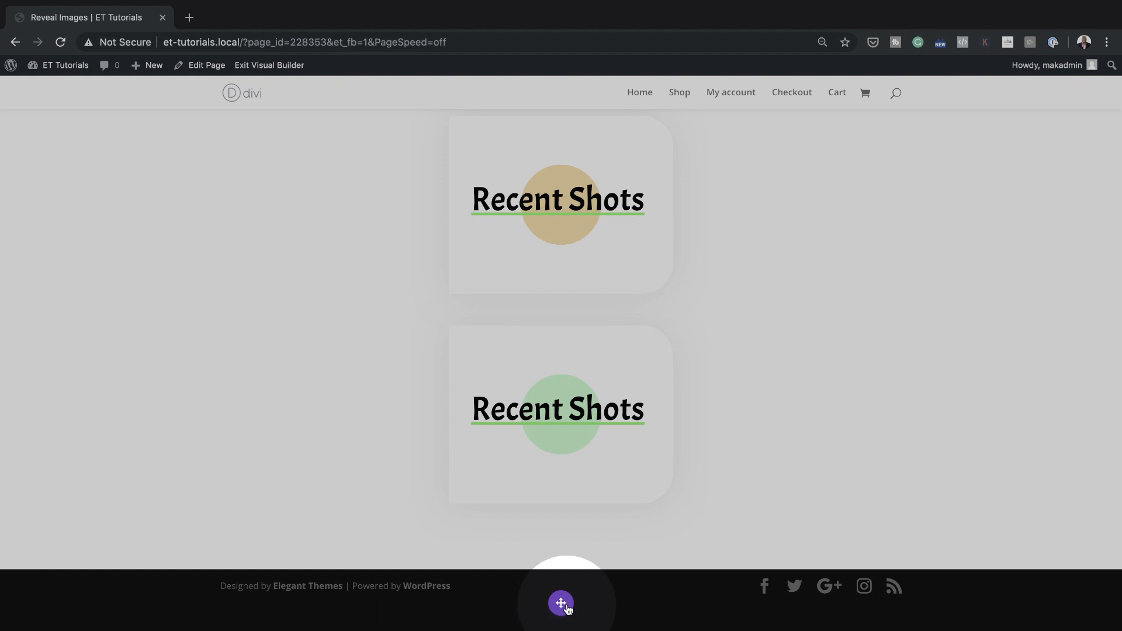
click(563, 606)
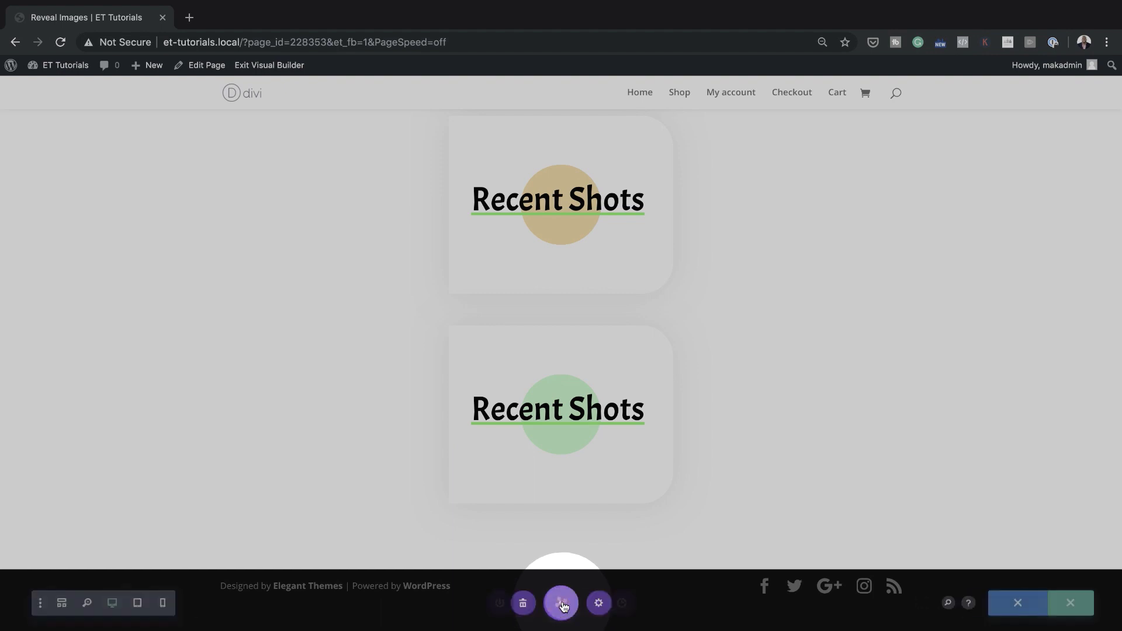
click(50, 604)
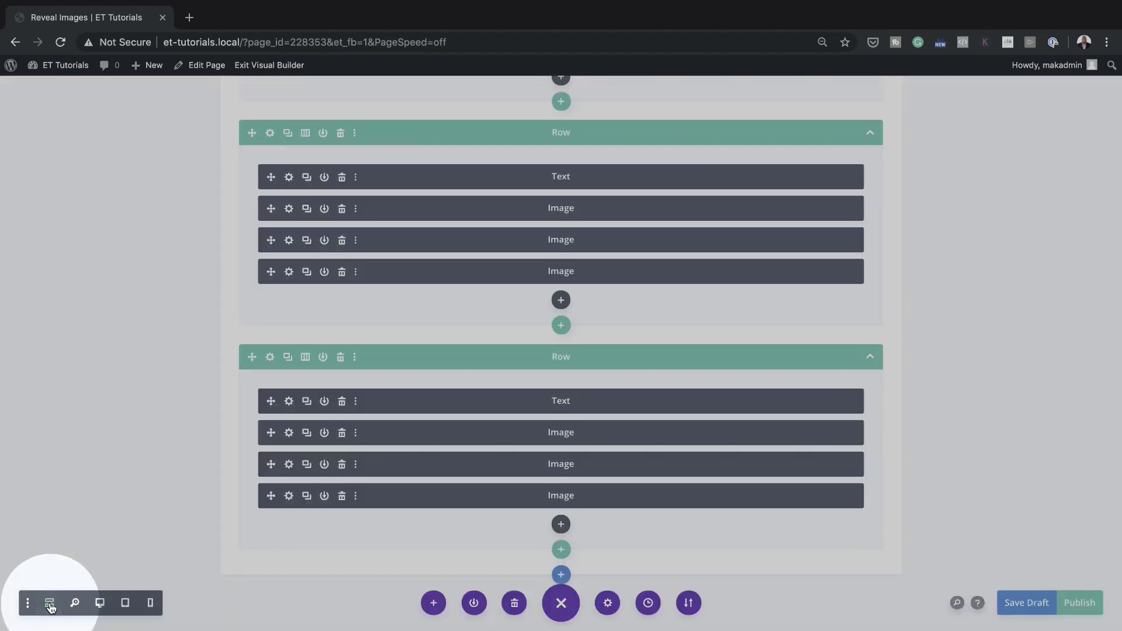
click(270, 358)
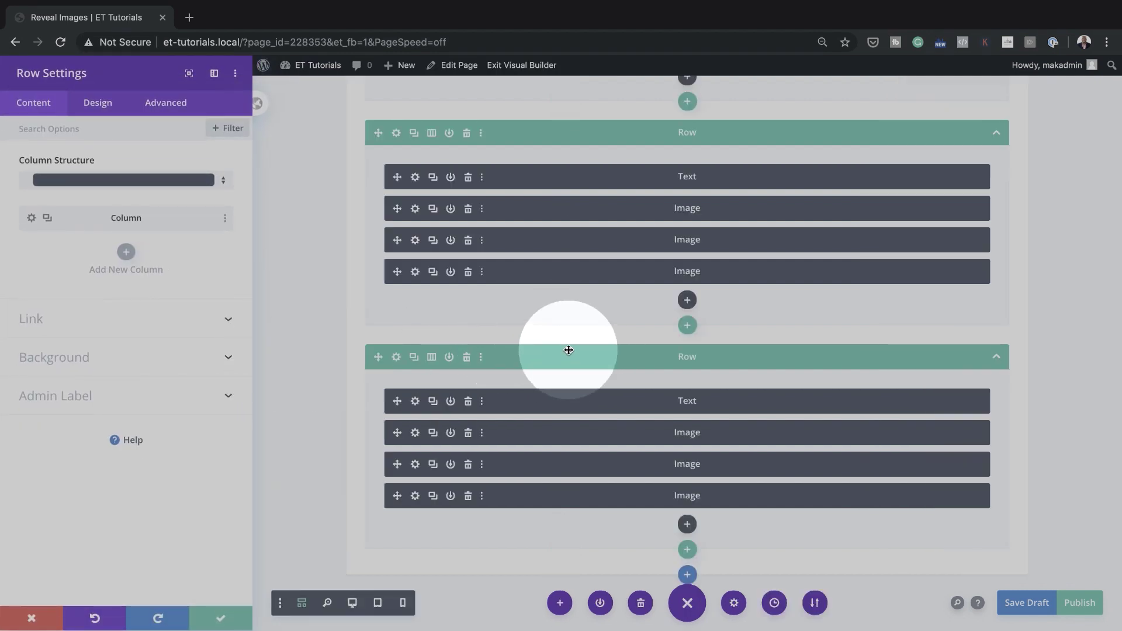
click(356, 606)
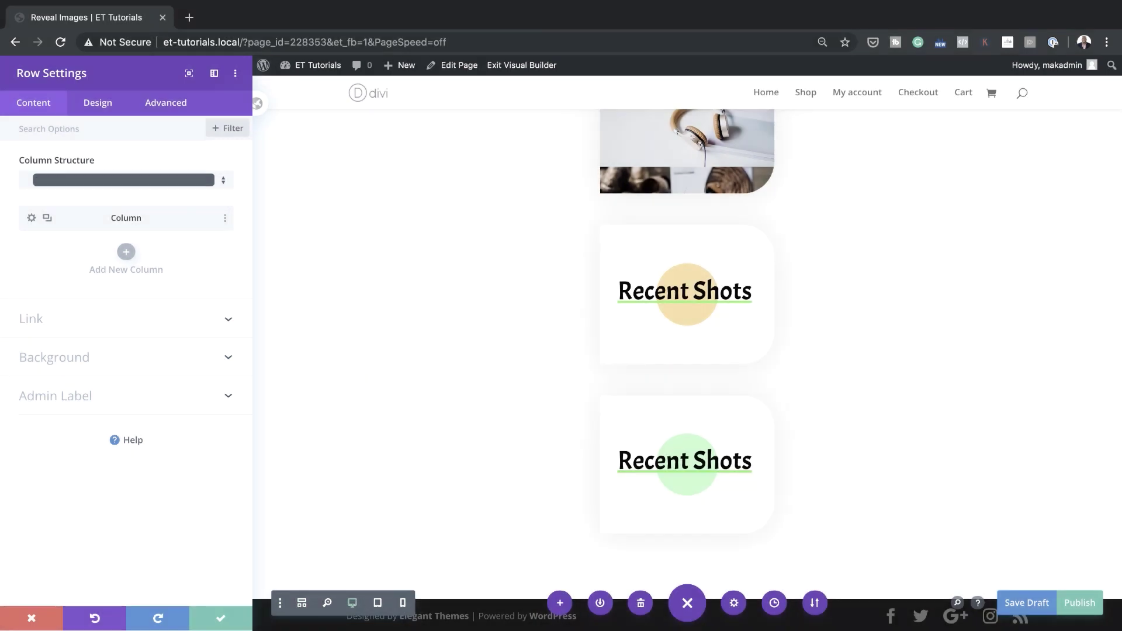
Step: Change the last row's first background gradient color to #b7c7ff and save the row settings
click(88, 357)
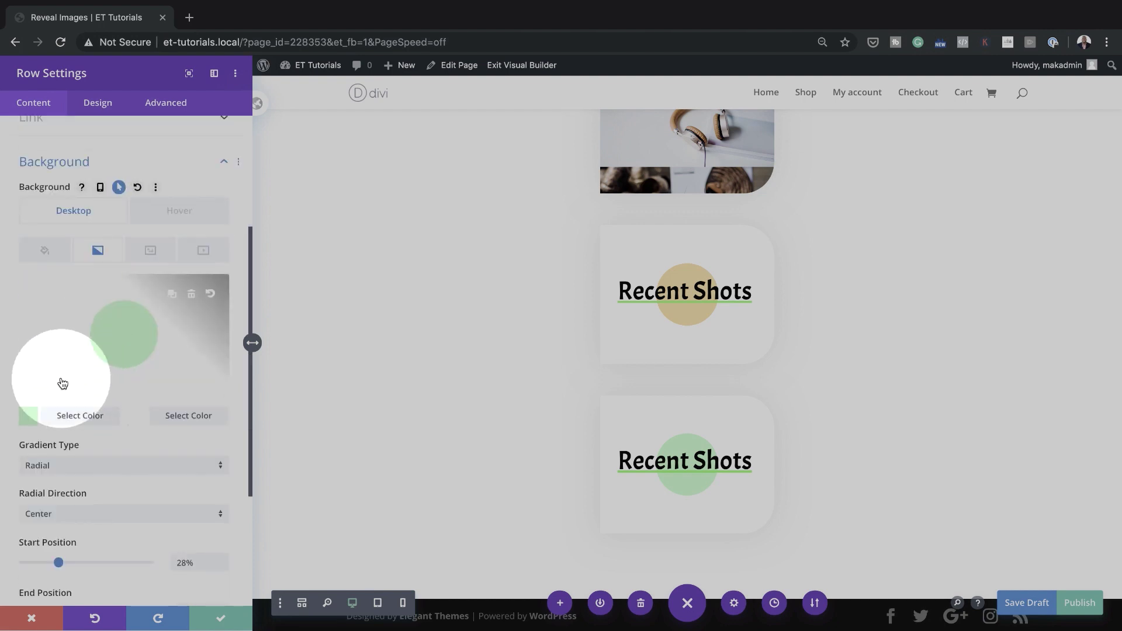
click(28, 416)
text(#b7c7ff)
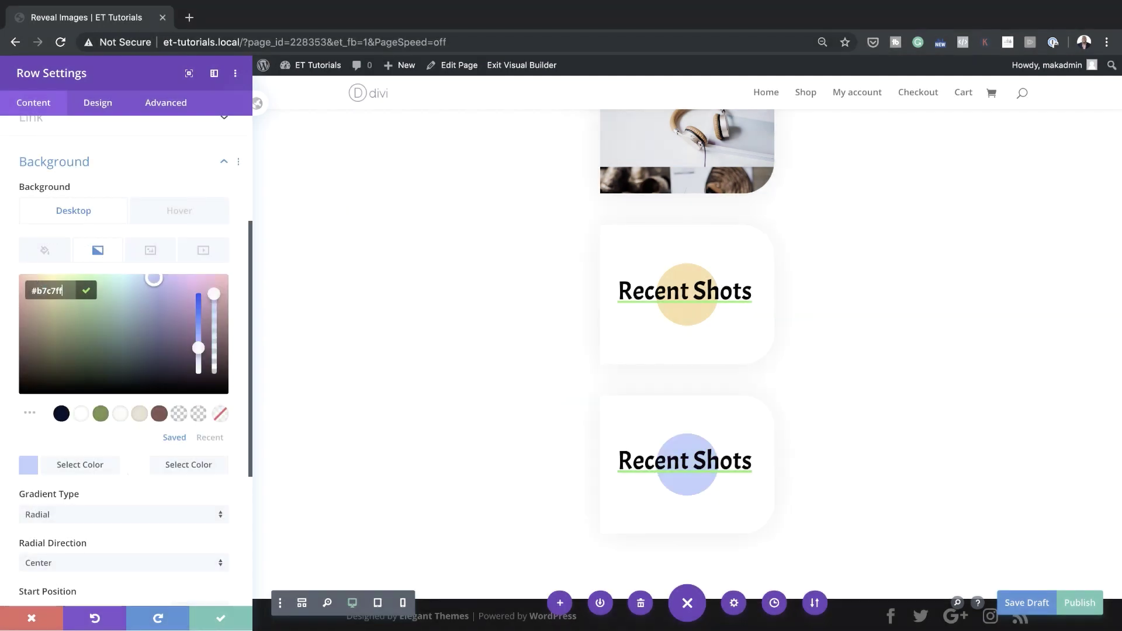
click(220, 605)
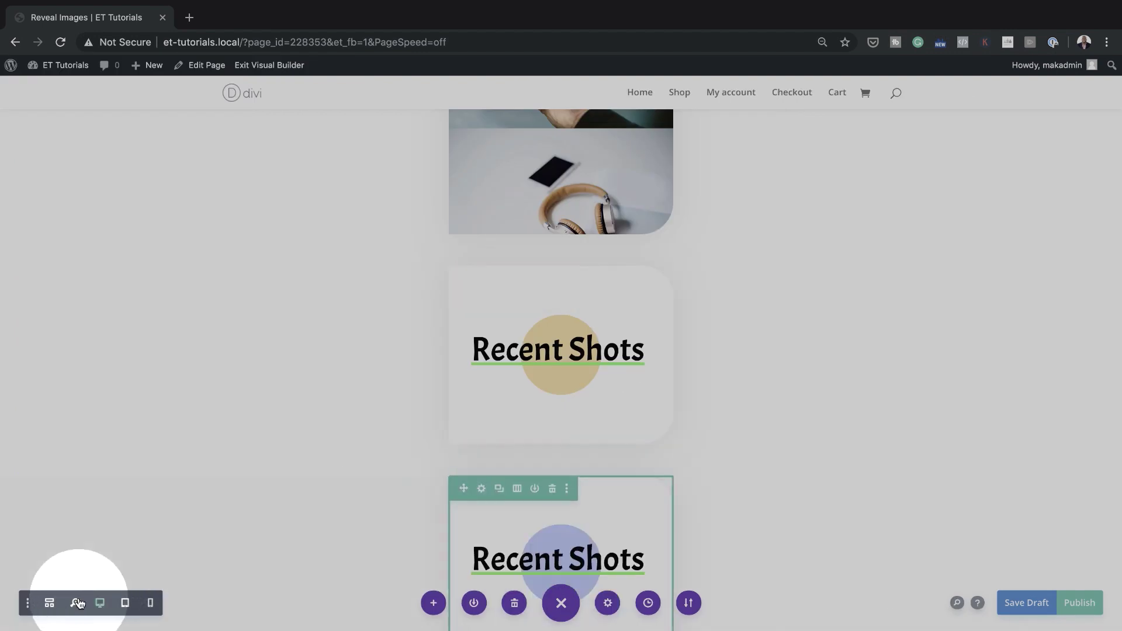
Step: Underline the H1 heading in the middle row's text module, set its underline color to #0037ff, and save the module settings
click(49, 603)
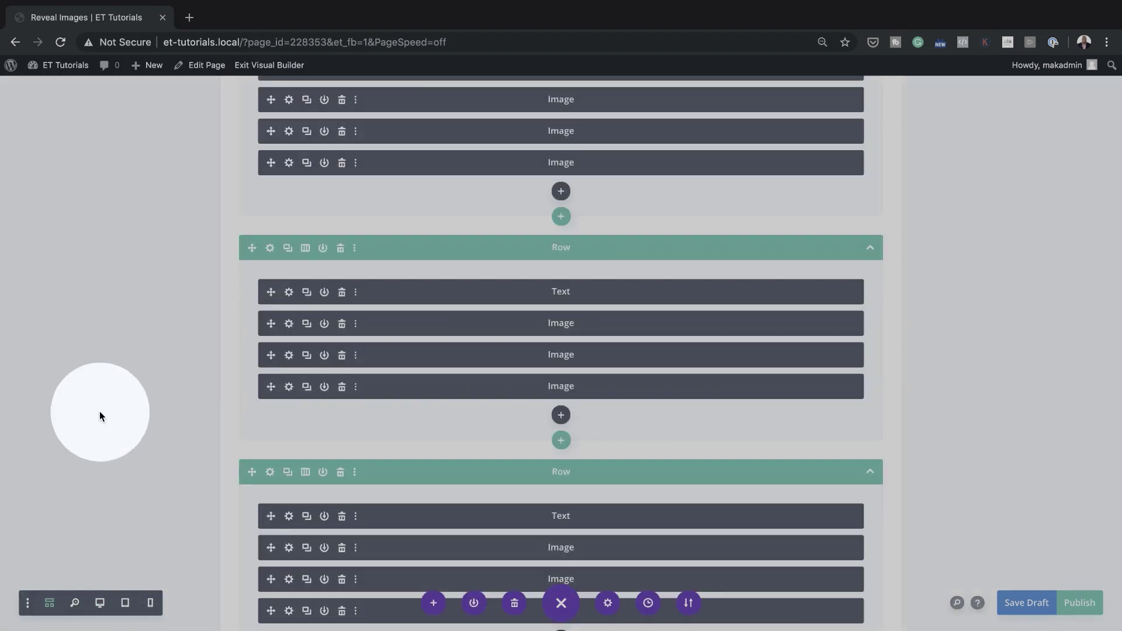
click(288, 293)
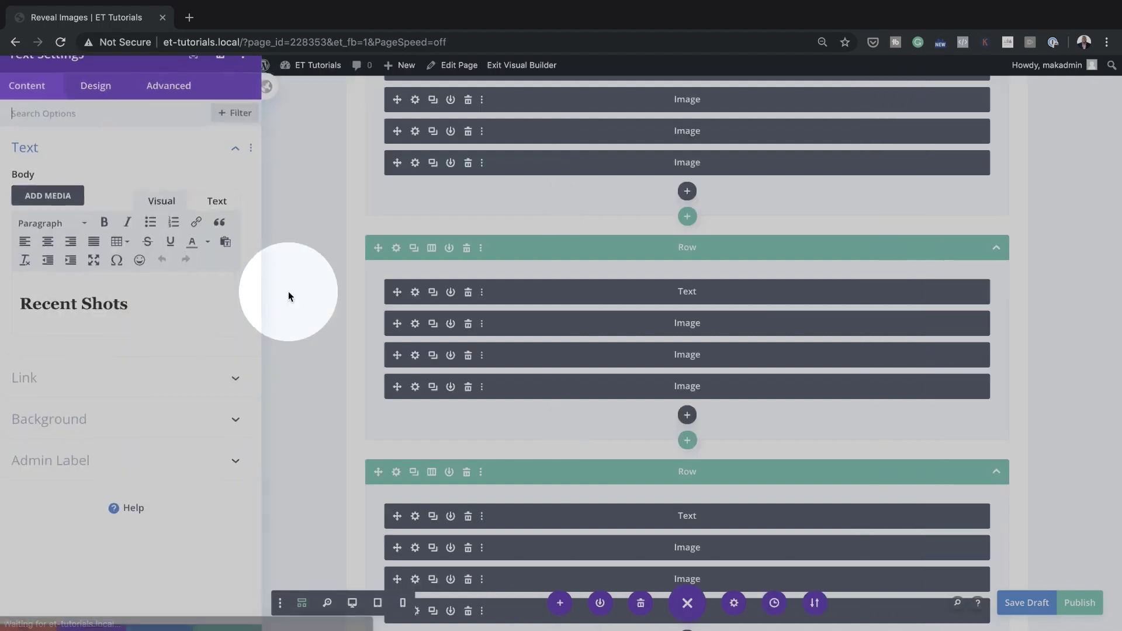
click(107, 105)
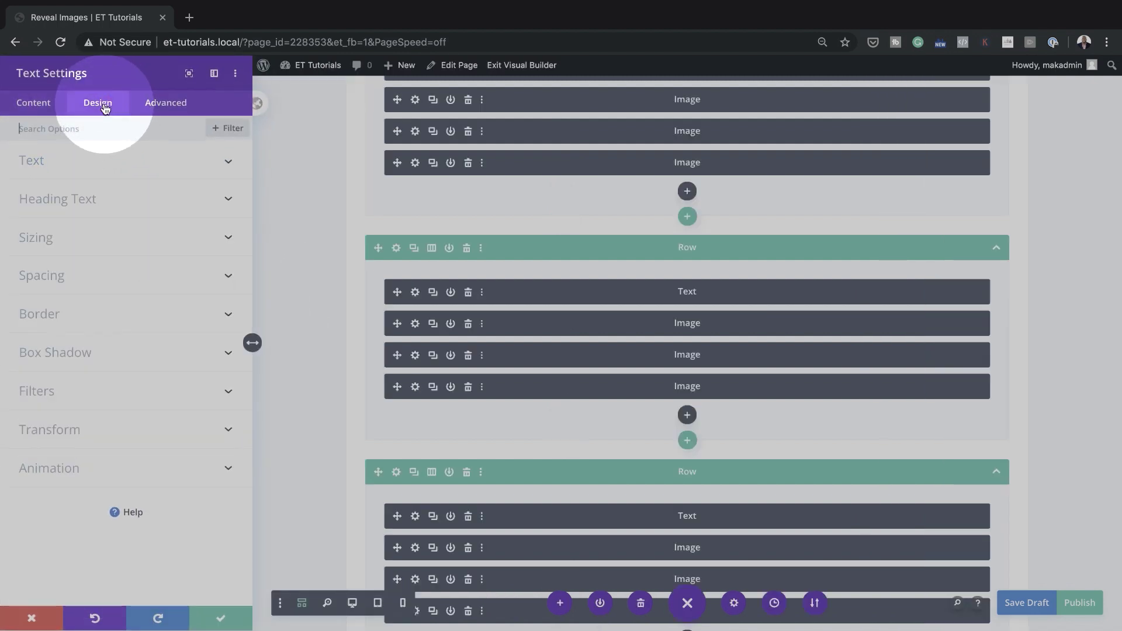
click(92, 204)
click(141, 314)
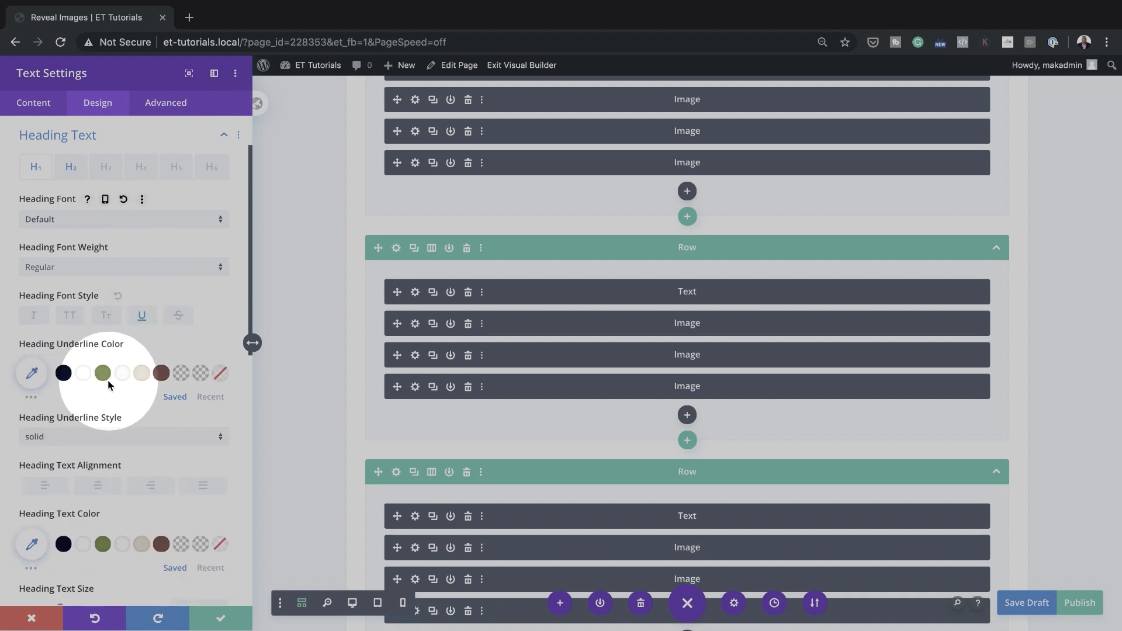
click(34, 375)
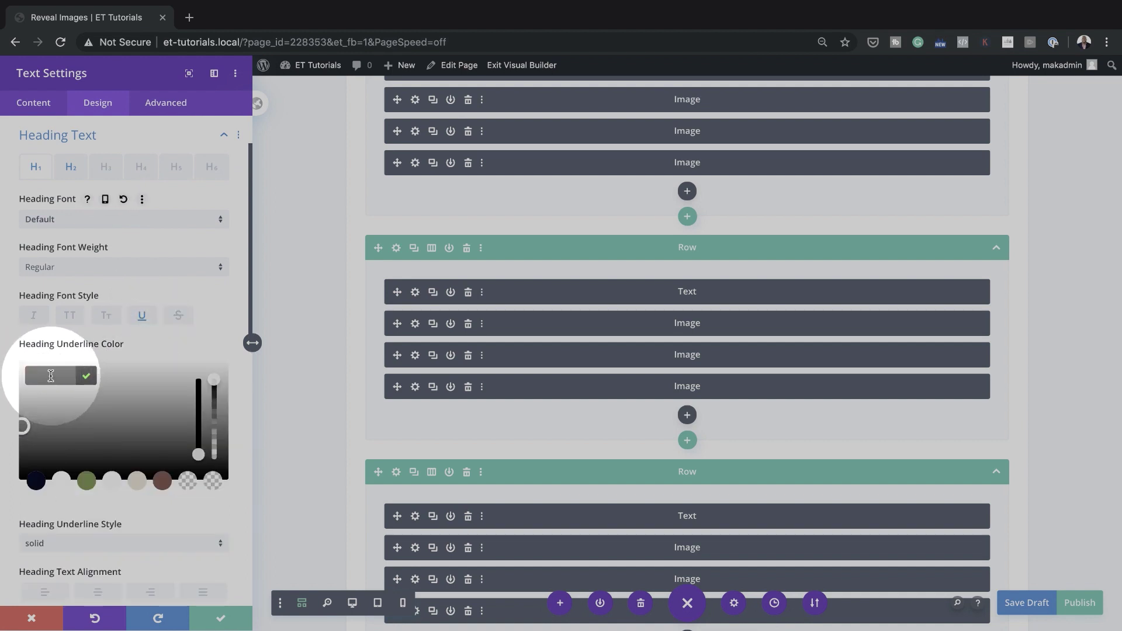
click(47, 378)
text(#0037ff)
click(225, 621)
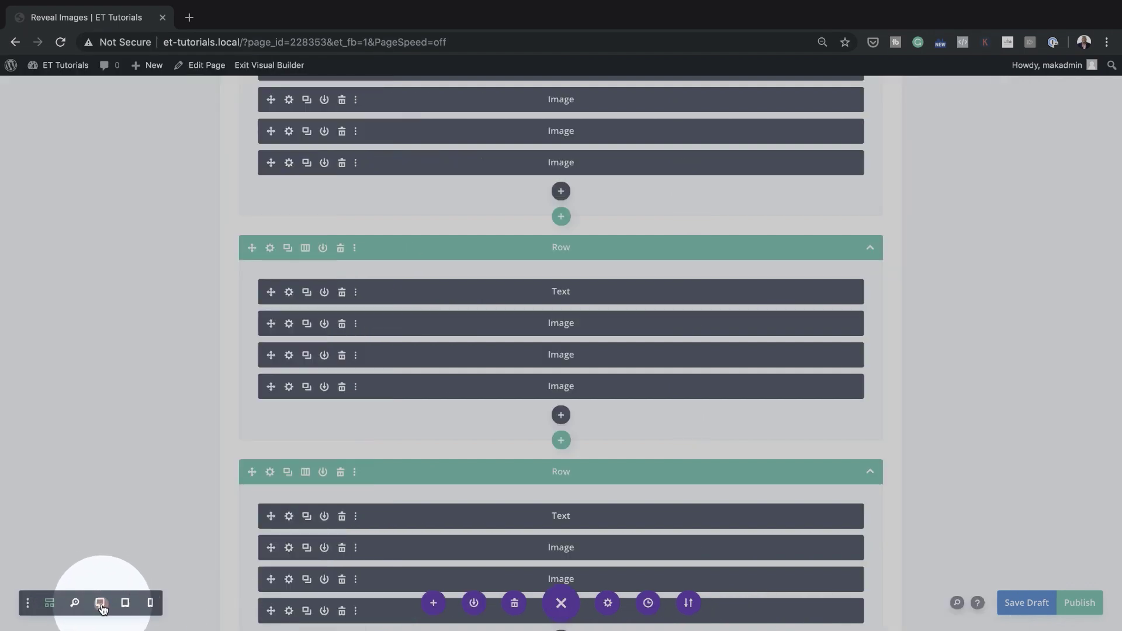
Step: Return the builder to desktop view, then publish the page and exit the visual builder
click(100, 604)
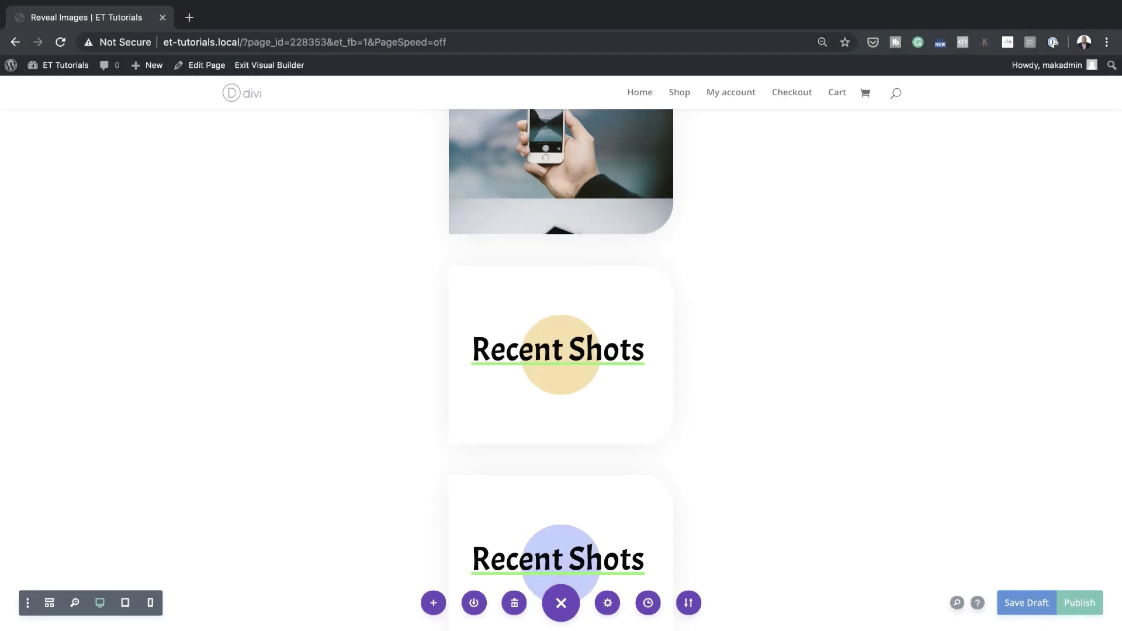
click(1076, 607)
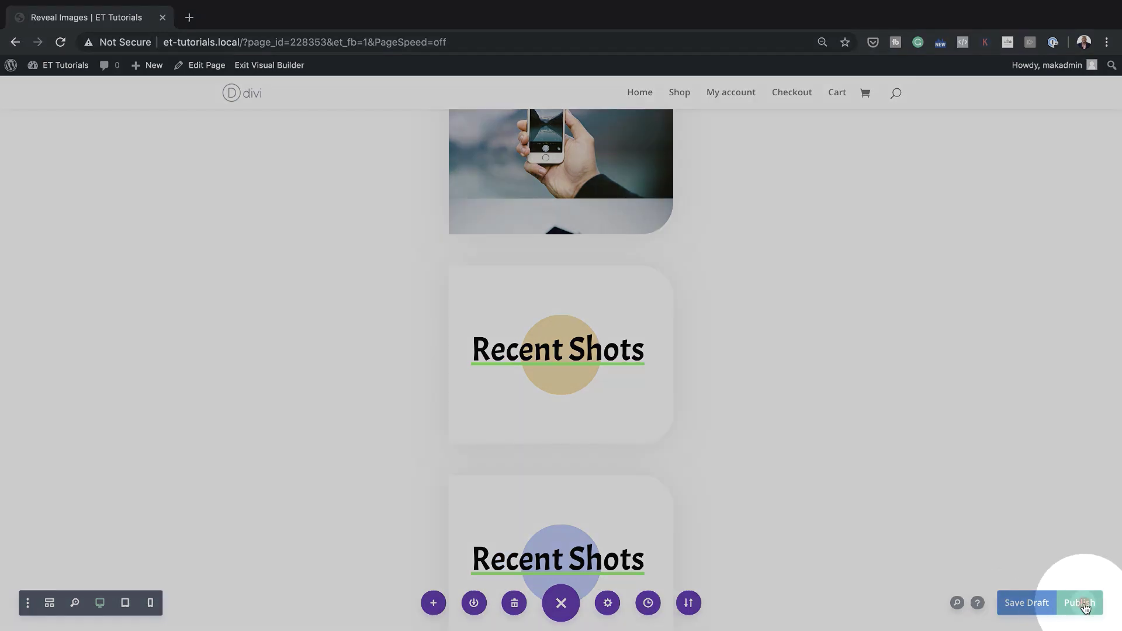
click(266, 64)
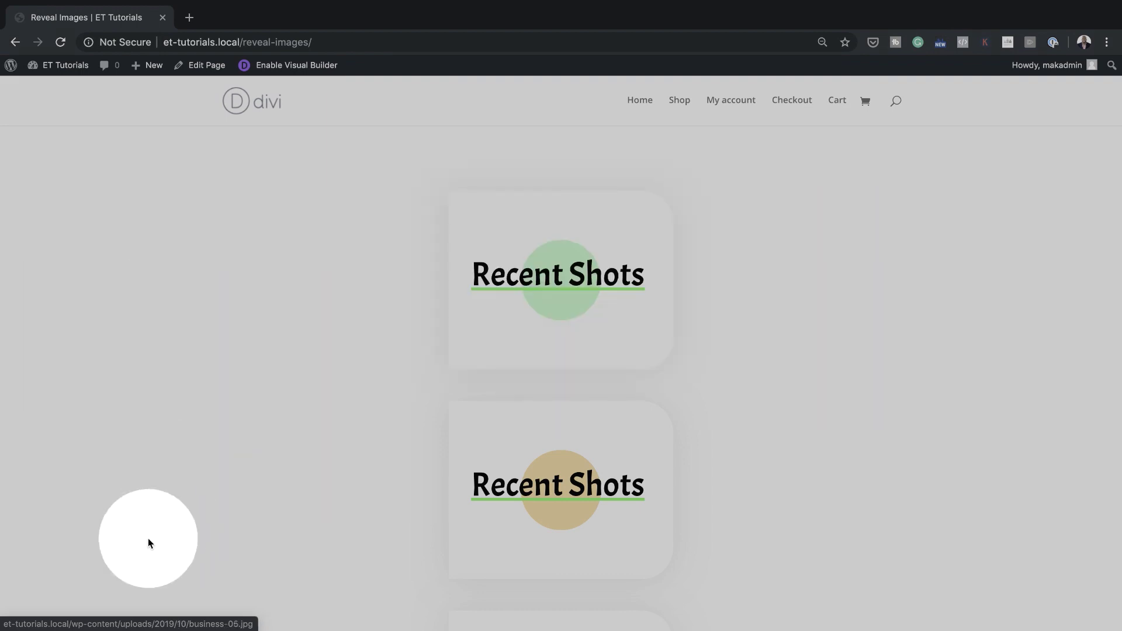
Step: Test the hover image reveal on each of the three "Recent Shots" rows of the live page
mouse_move(476, 237)
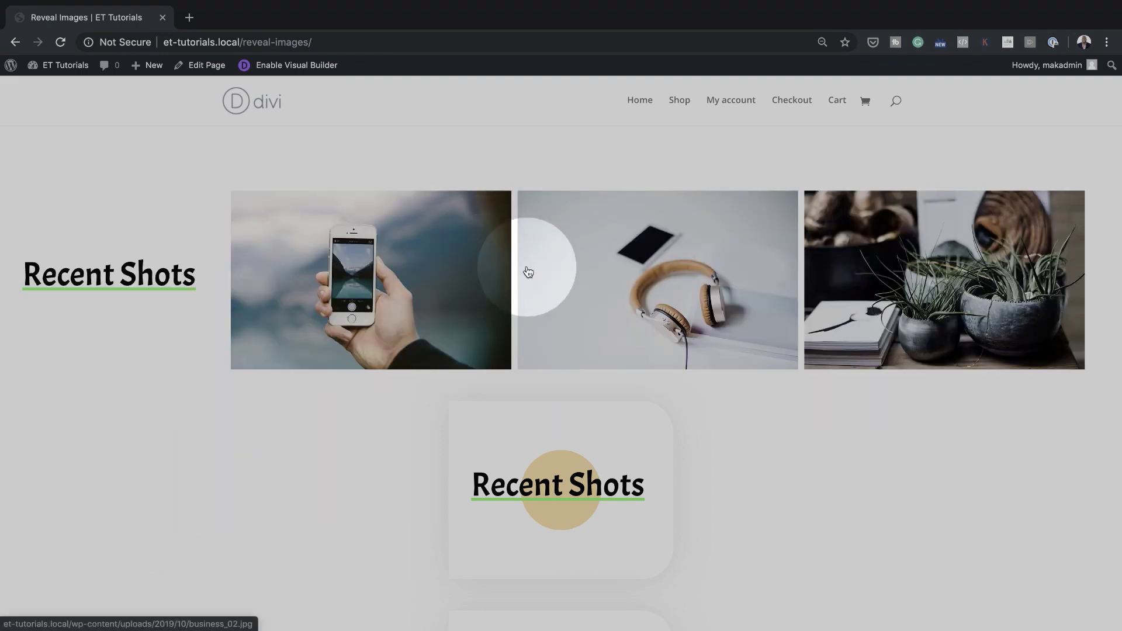
mouse_move(601, 512)
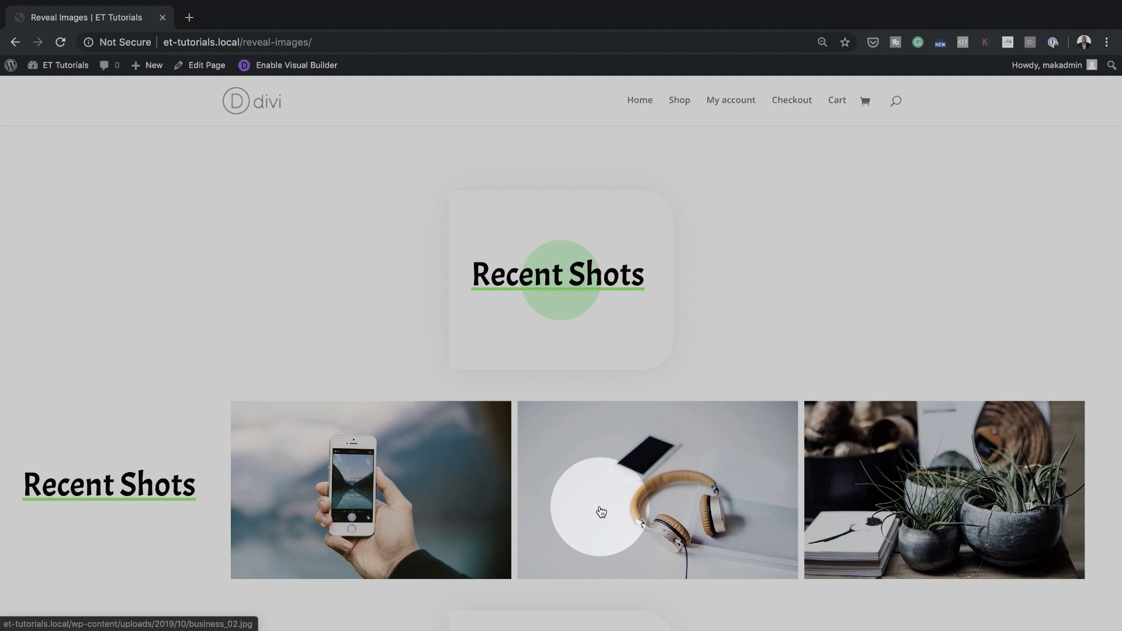
scroll(601, 512, down, 2)
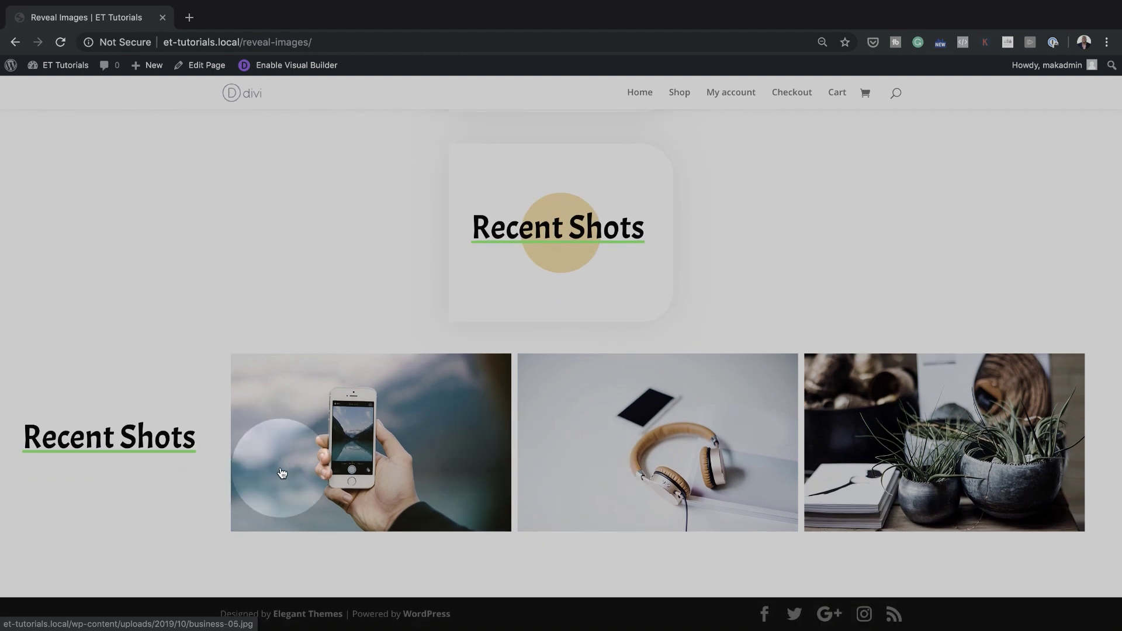